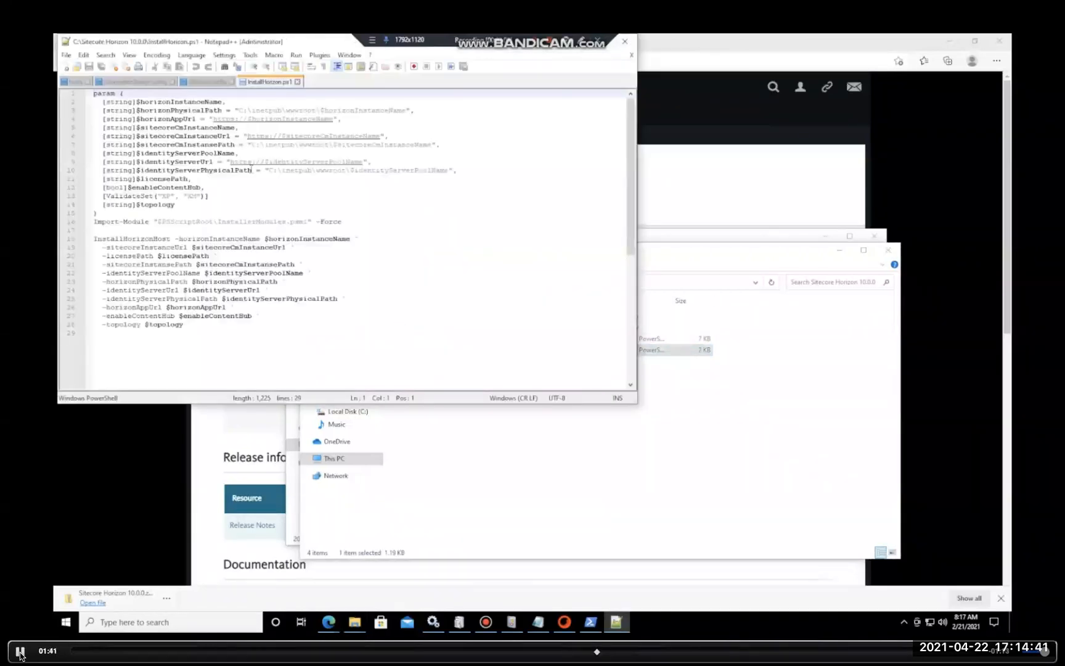
left_click(19, 652)
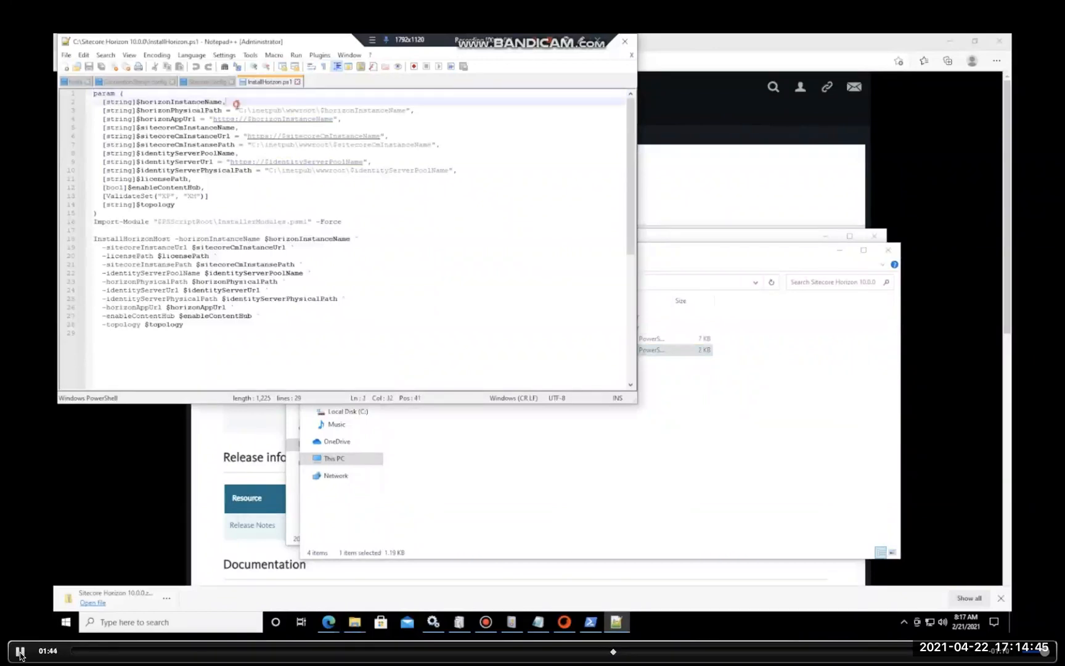
left_click(20, 652)
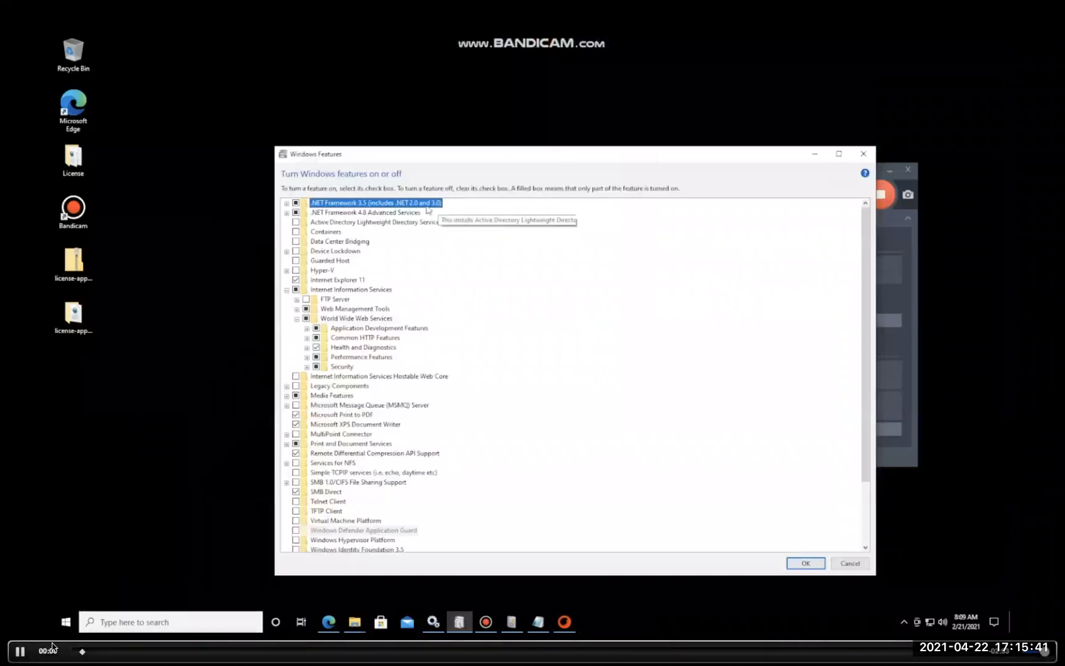
left_click(484, 651)
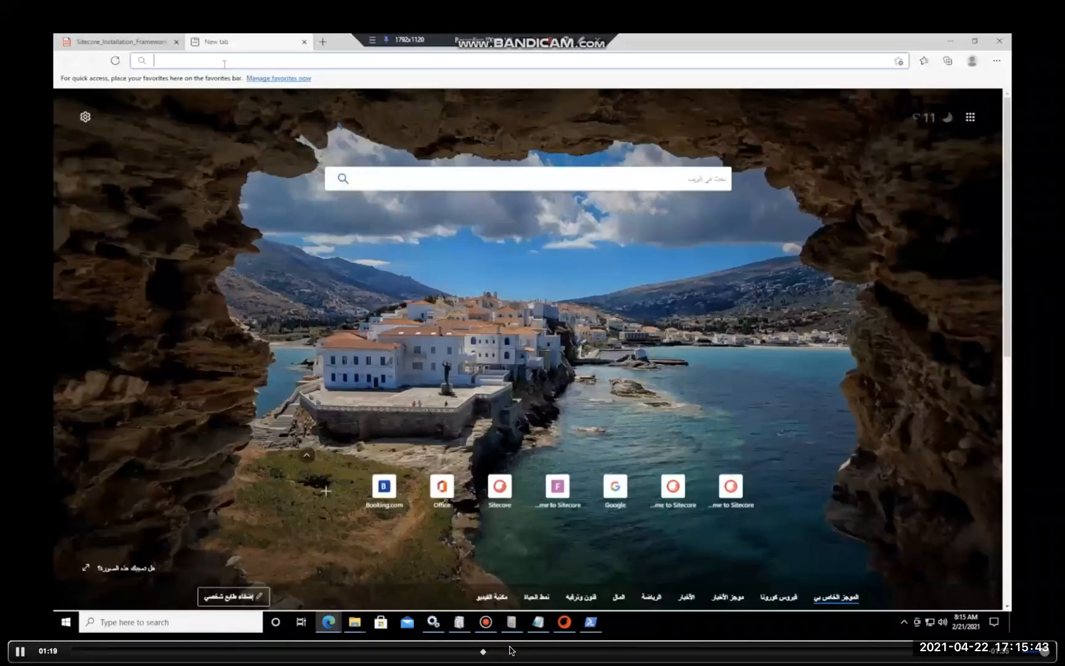
left_click(512, 651)
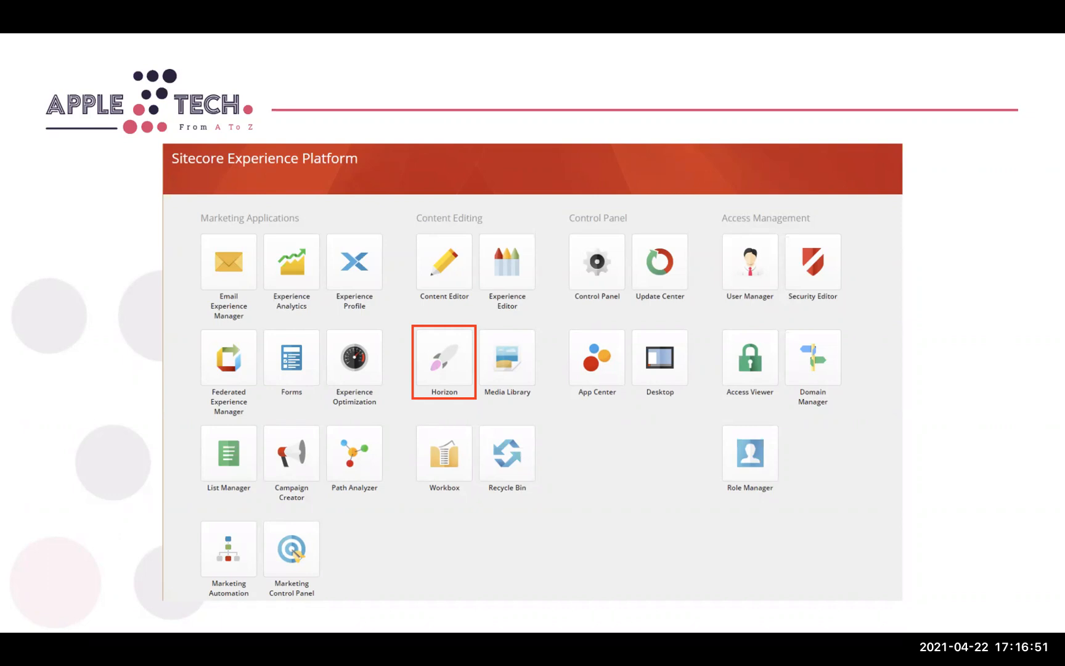
key("Right")
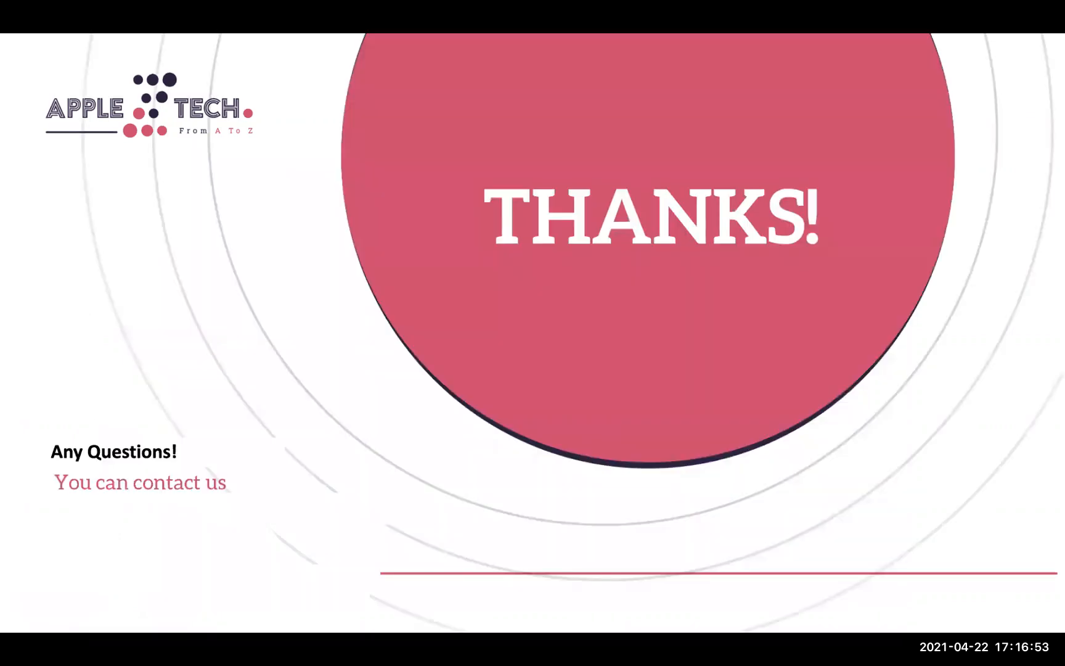
Step: Leave the slideshow for the Sitecore launchpad and log in to Horizon with the prefilled credentials
key("Escape")
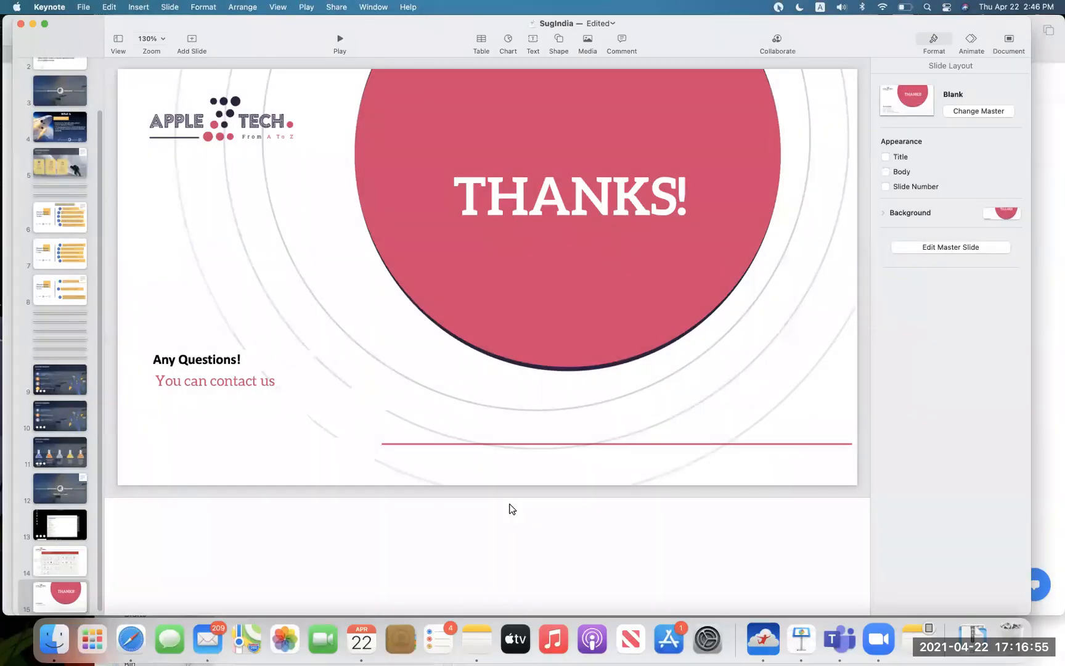
key("ctrl+Right")
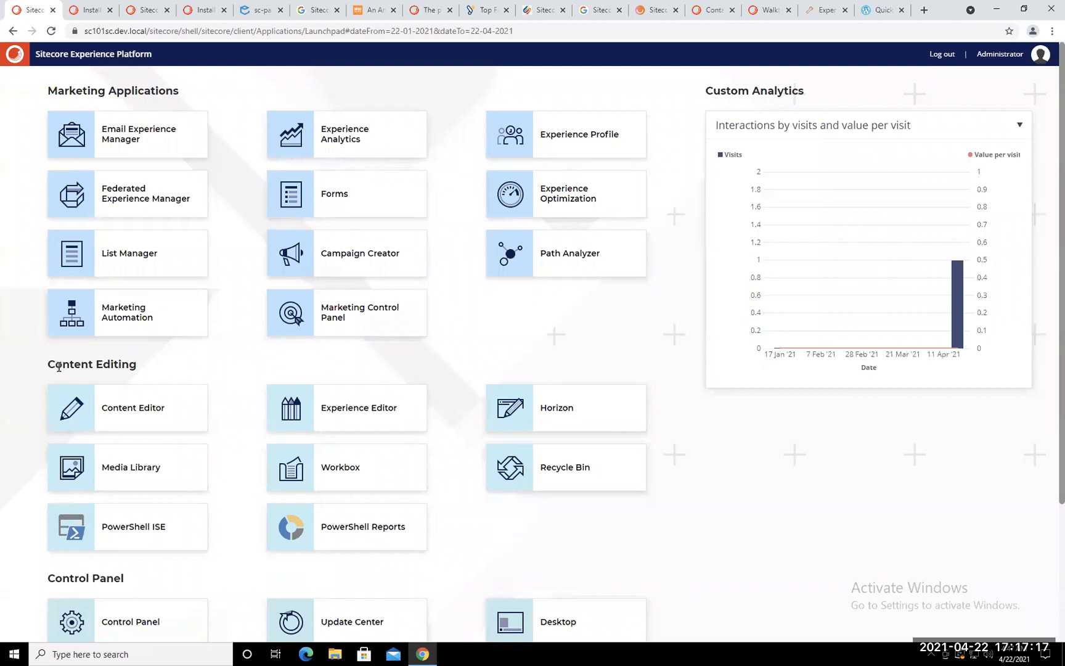
left_click_drag(50, 364, 145, 369)
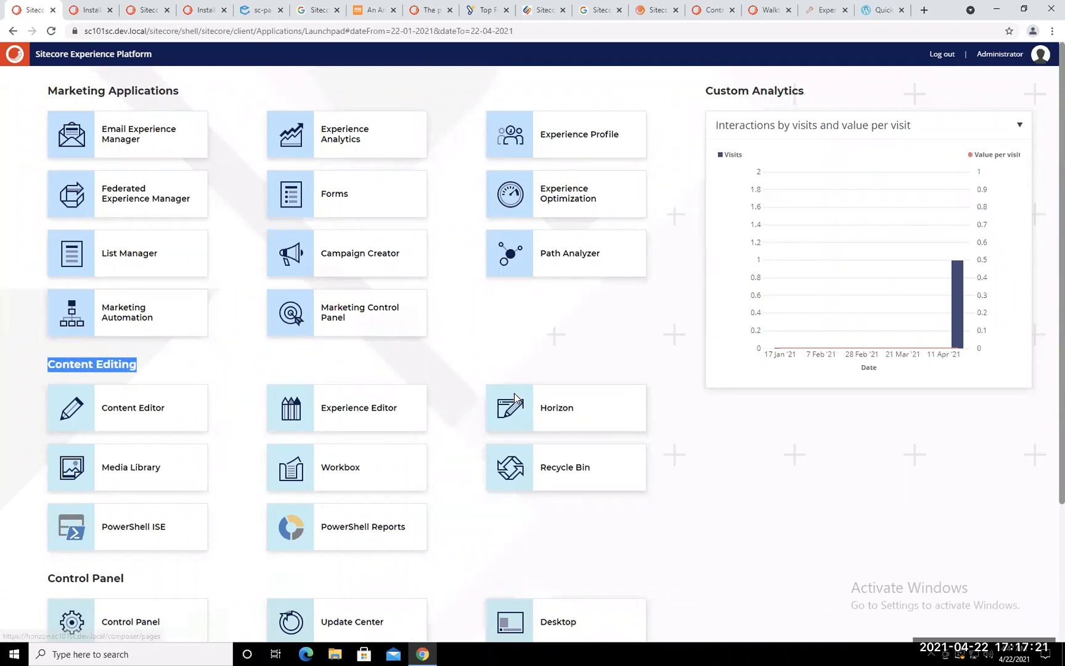
left_click(566, 407)
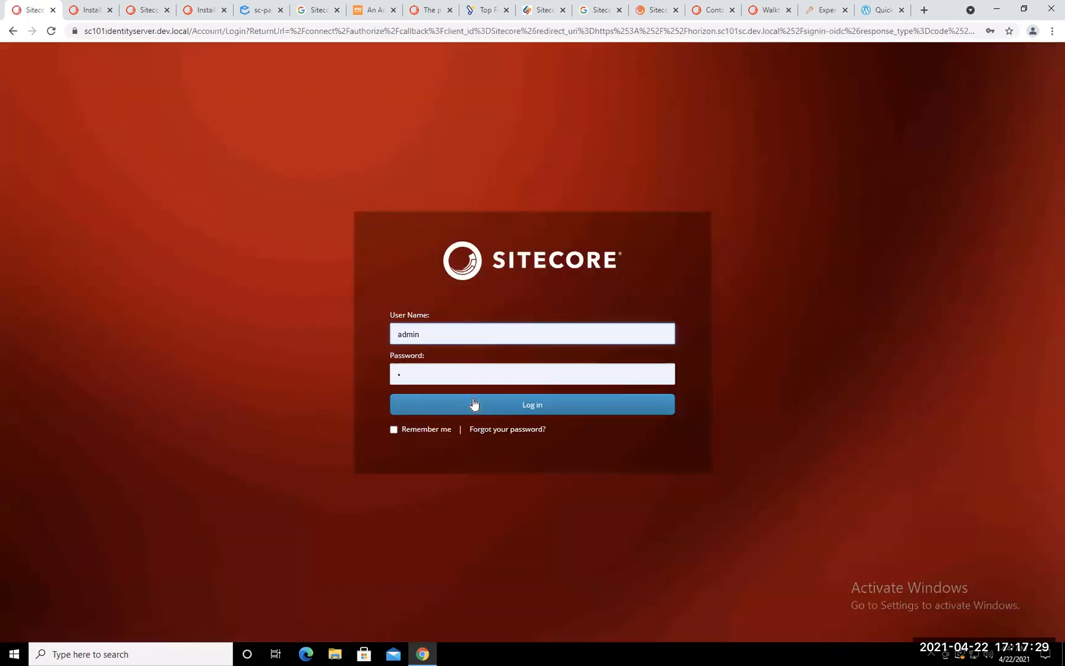
left_click(473, 404)
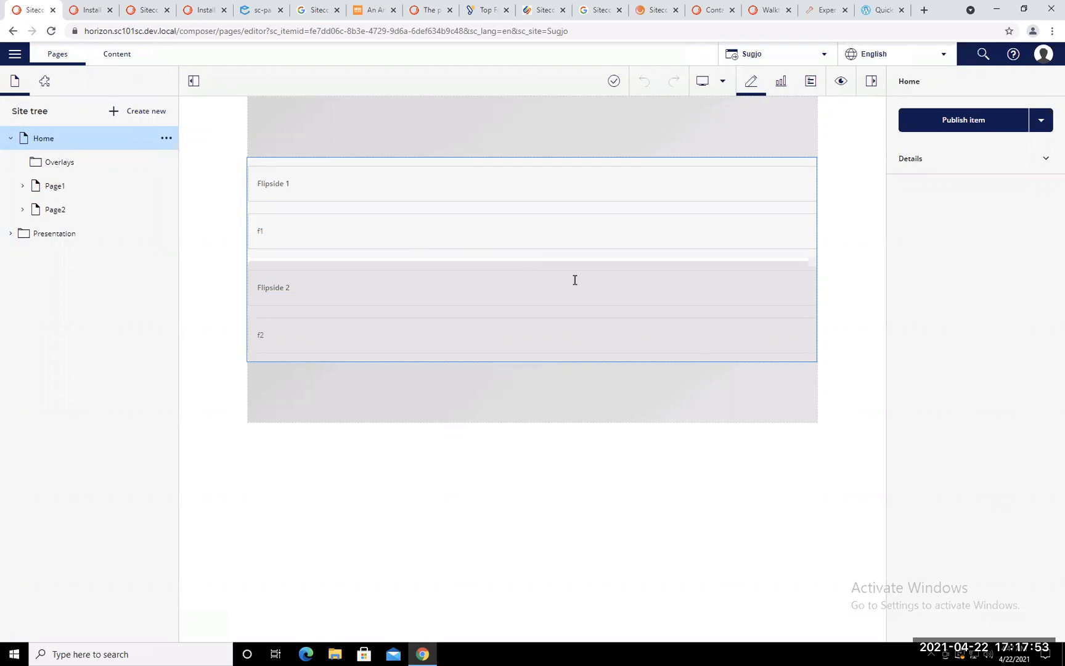
Step: Examine the Home item's field sections in Horizon's content view, from styling through navigation
left_click(117, 54)
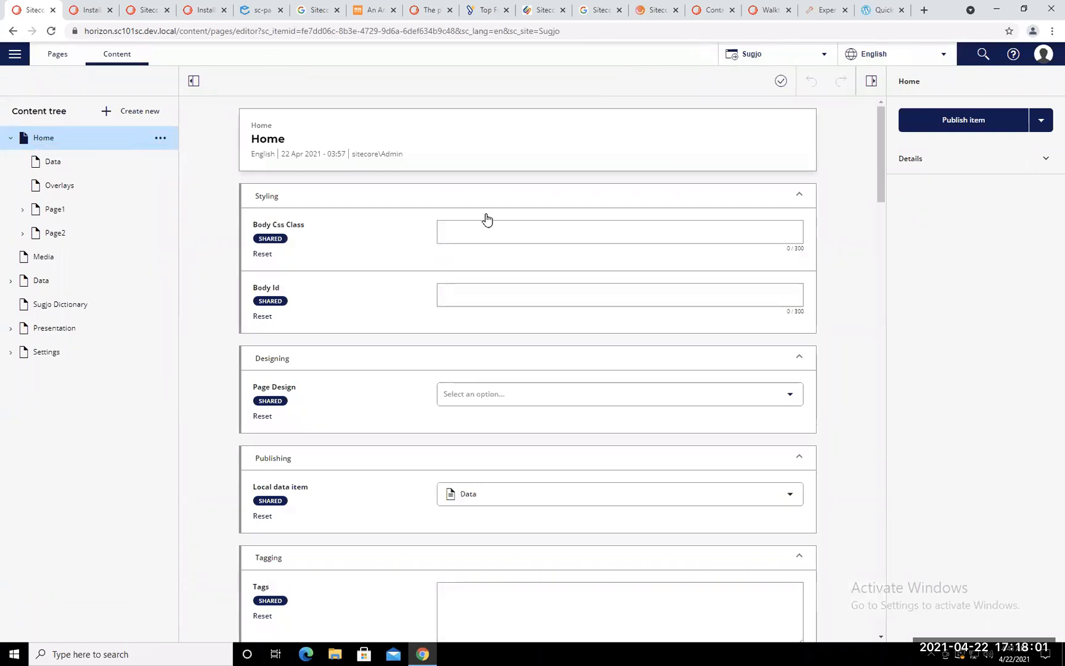
scroll(533, 248, "down", 15)
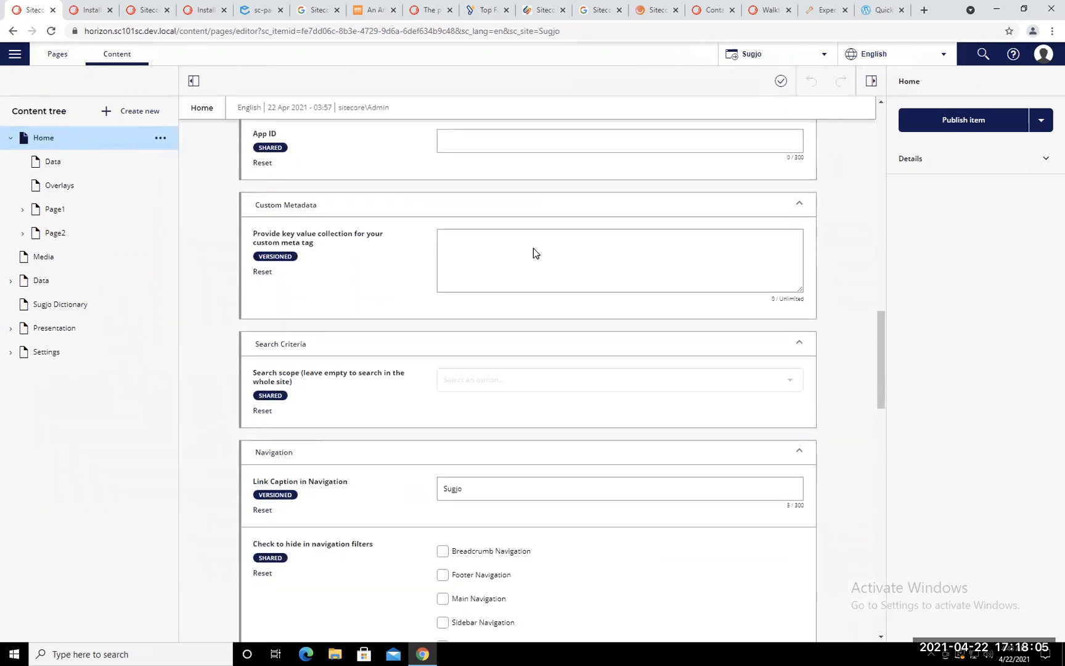
scroll(534, 248, "down", 10)
scroll(531, 249, "up", 8)
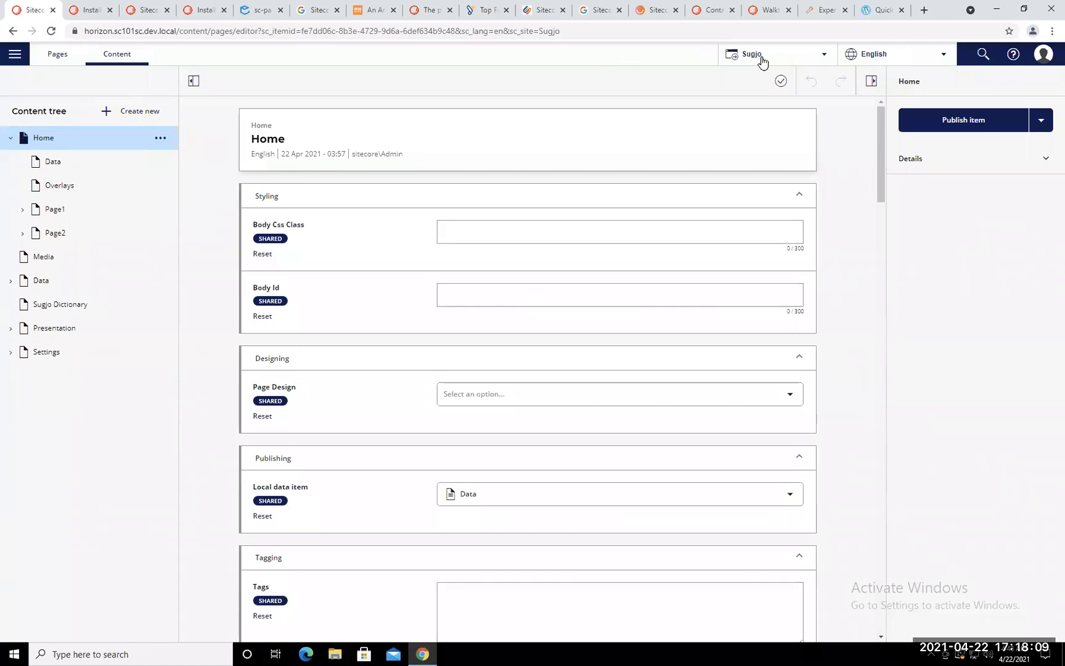
Step: Look at the sites and languages offered for the content, leaving Sugjo and English selected
left_click(826, 57)
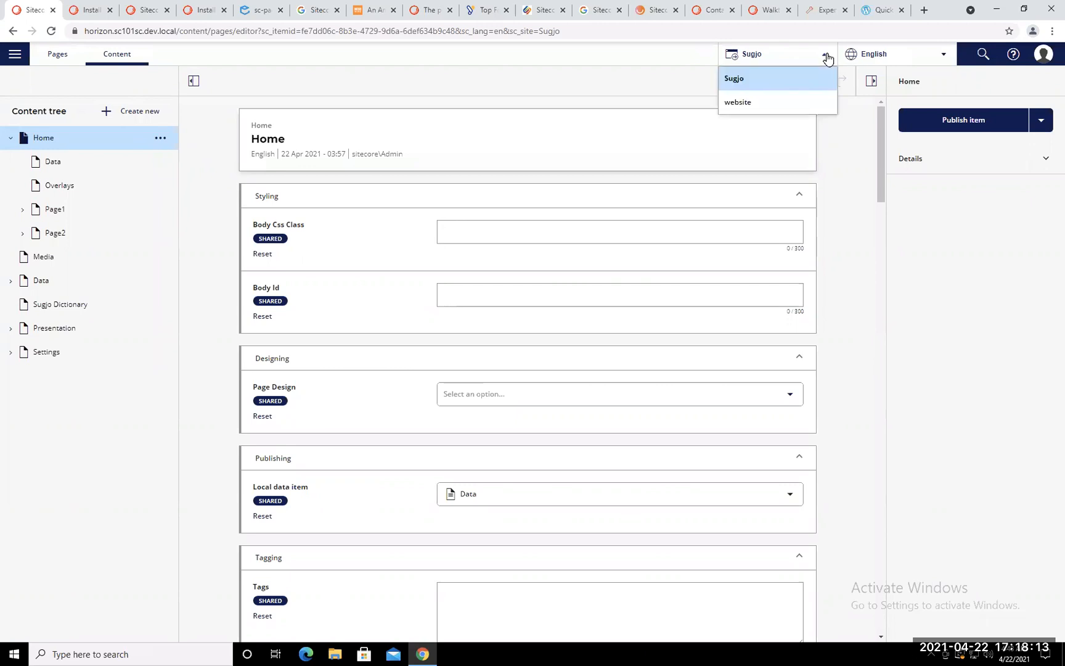
left_click(901, 59)
left_click(927, 60)
left_click(926, 59)
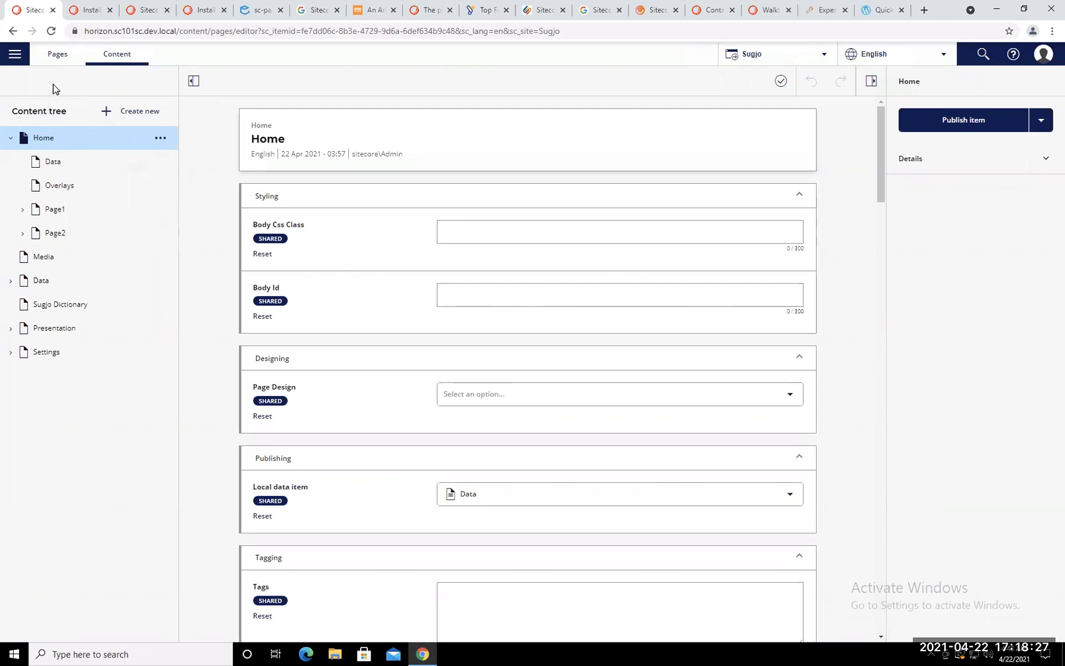
Step: Return to the page view and examine the Home page's details, including its item ID and workflow state
left_click(57, 57)
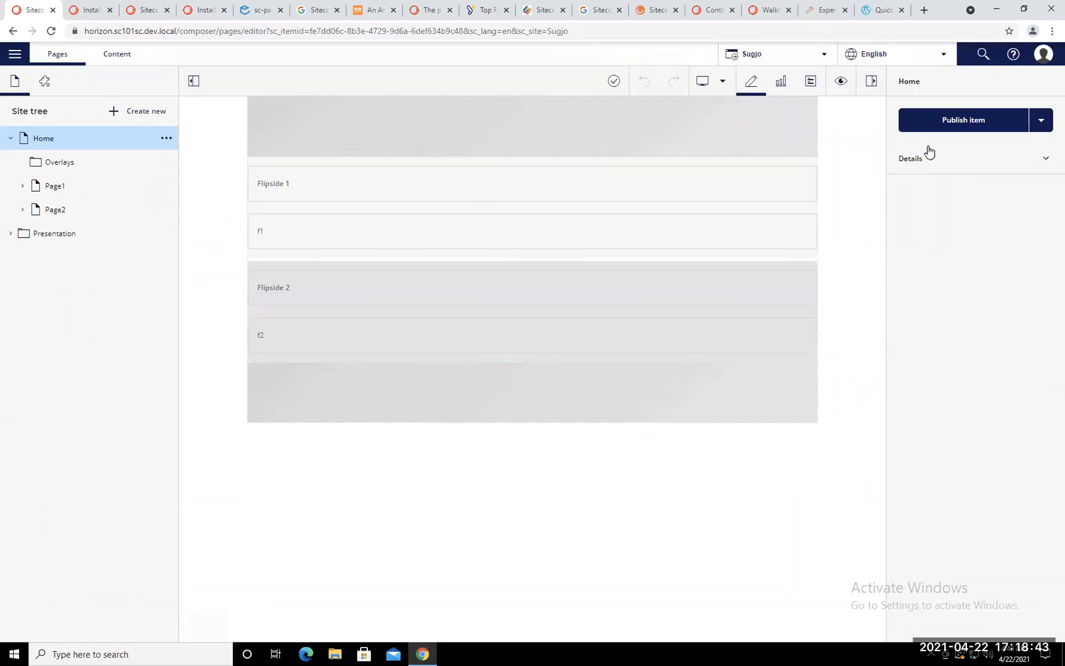
left_click(1046, 162)
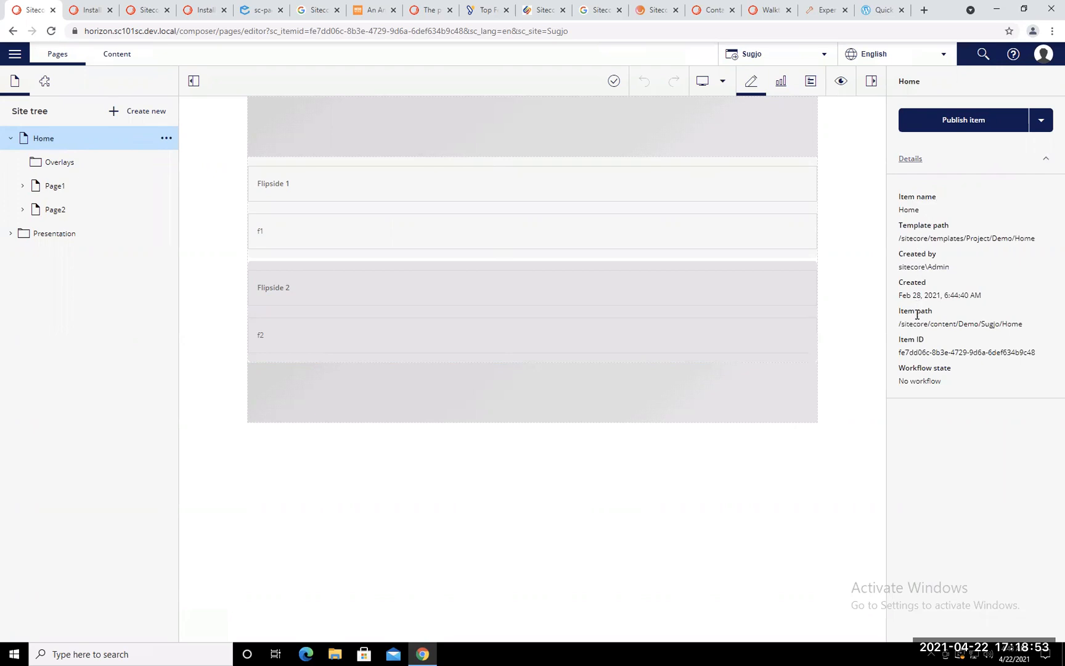
triple_click(917, 355)
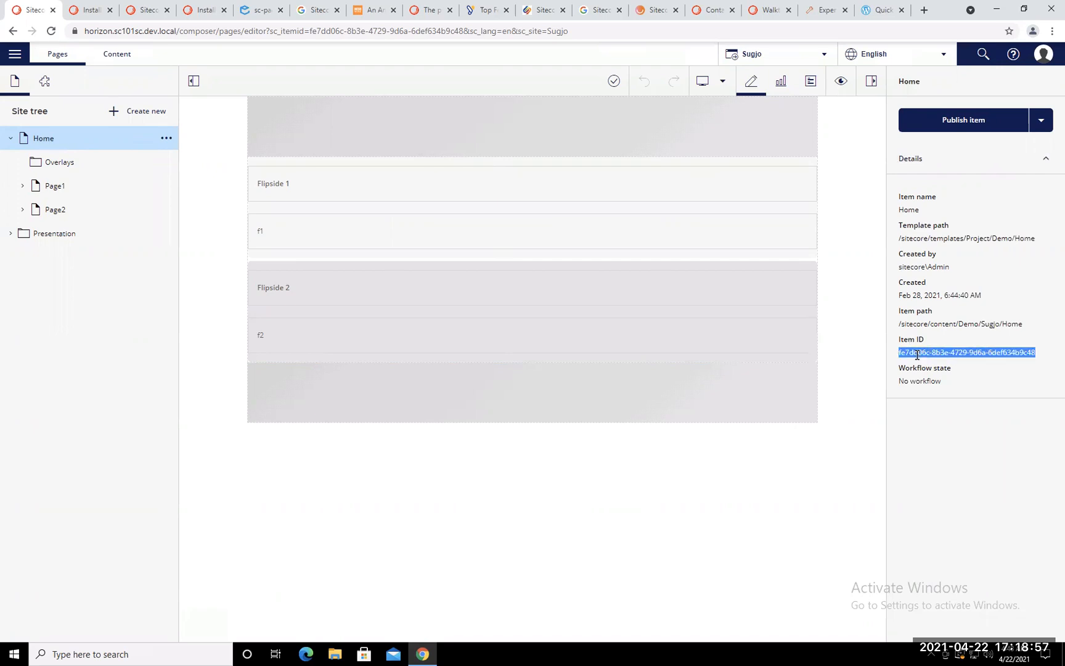
double_click(936, 384)
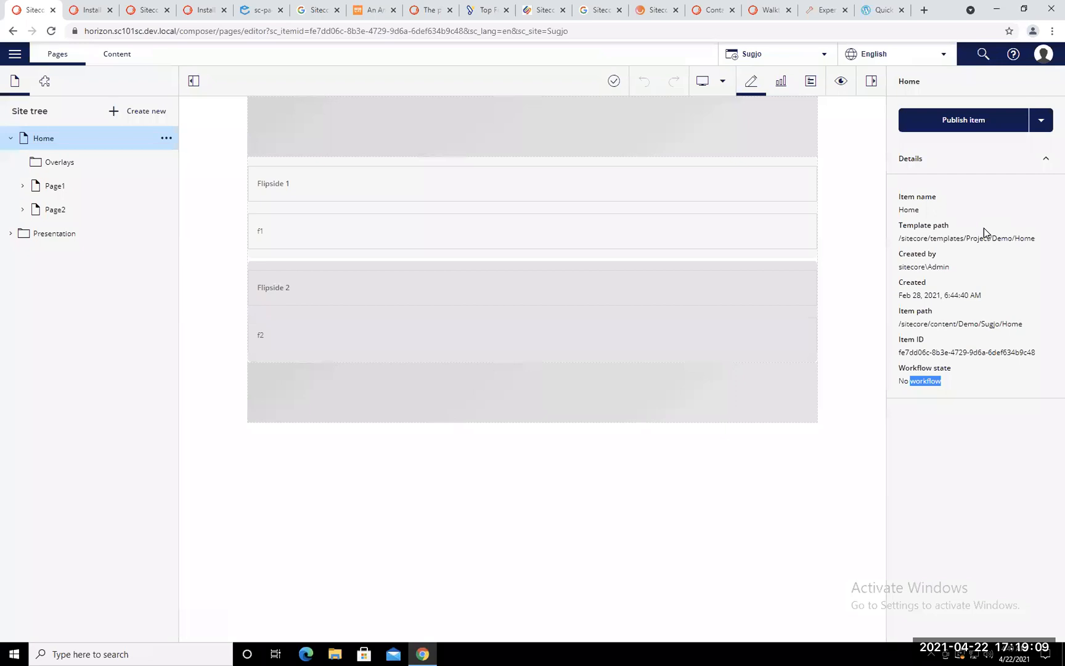
Step: Inspect the properties of the header placeholder and the Flip rendering, including the available publishing options
left_click(413, 199)
left_click(434, 139)
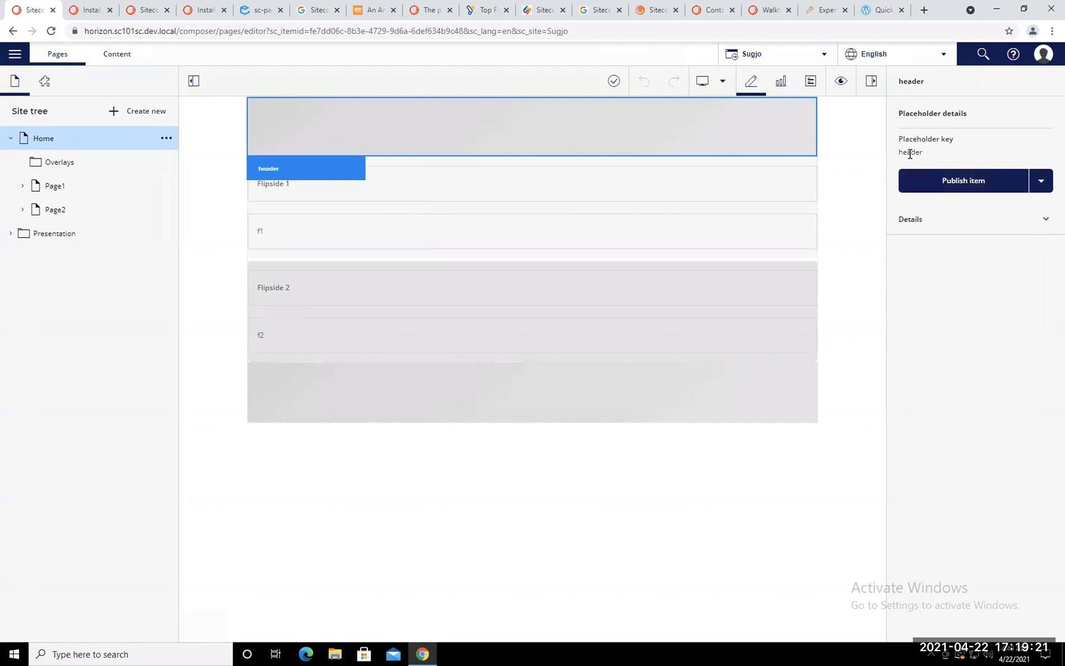
left_click(574, 227)
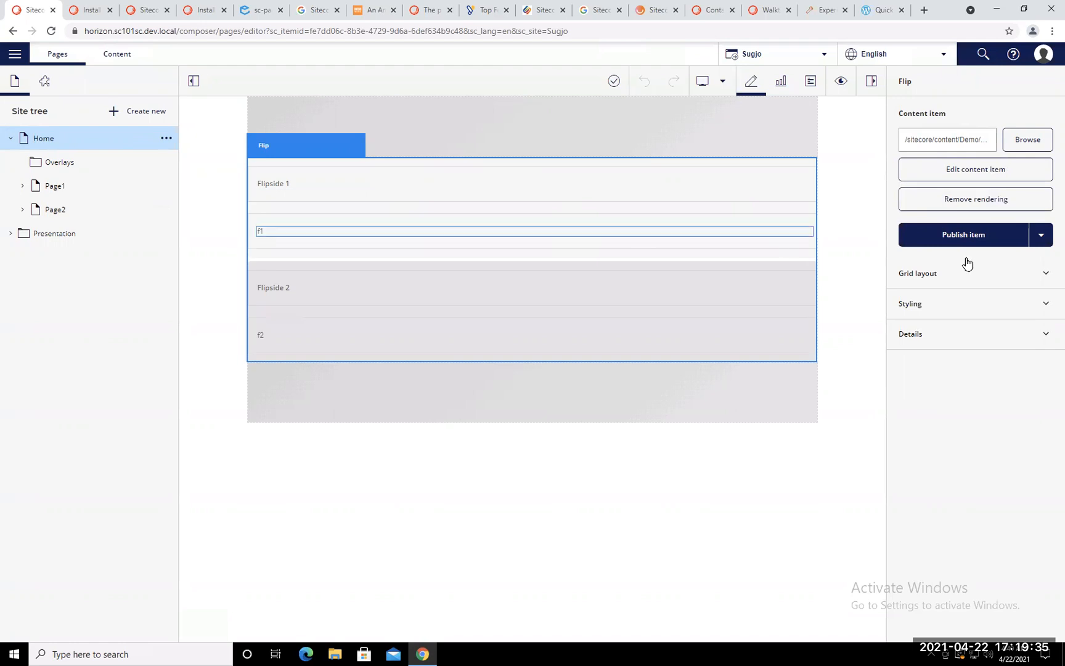
left_click(1045, 242)
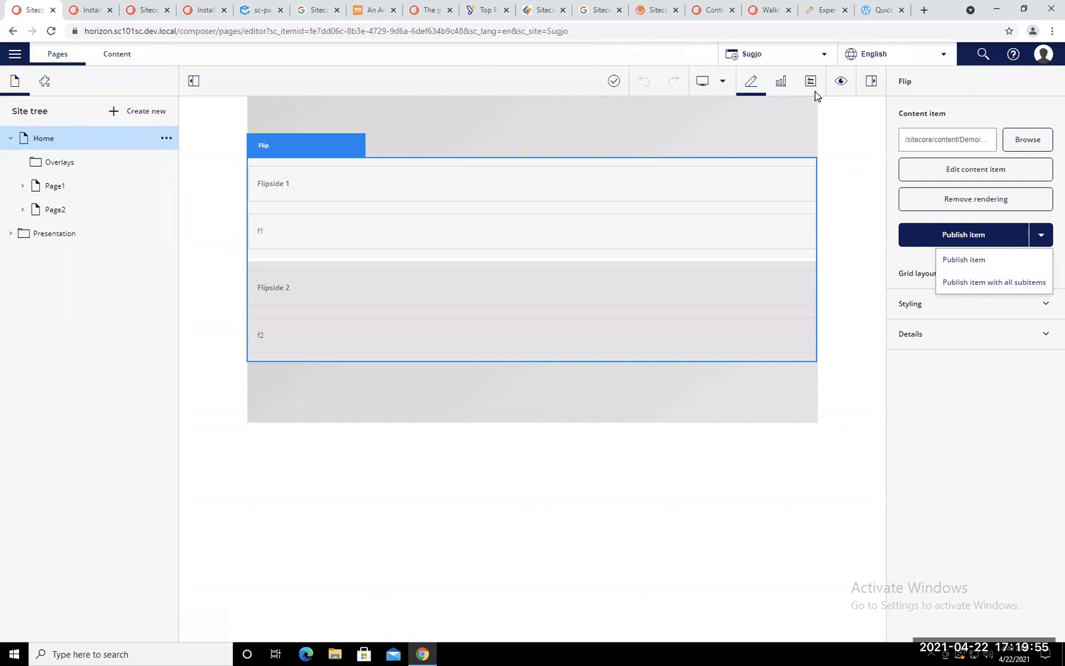
left_click(727, 88)
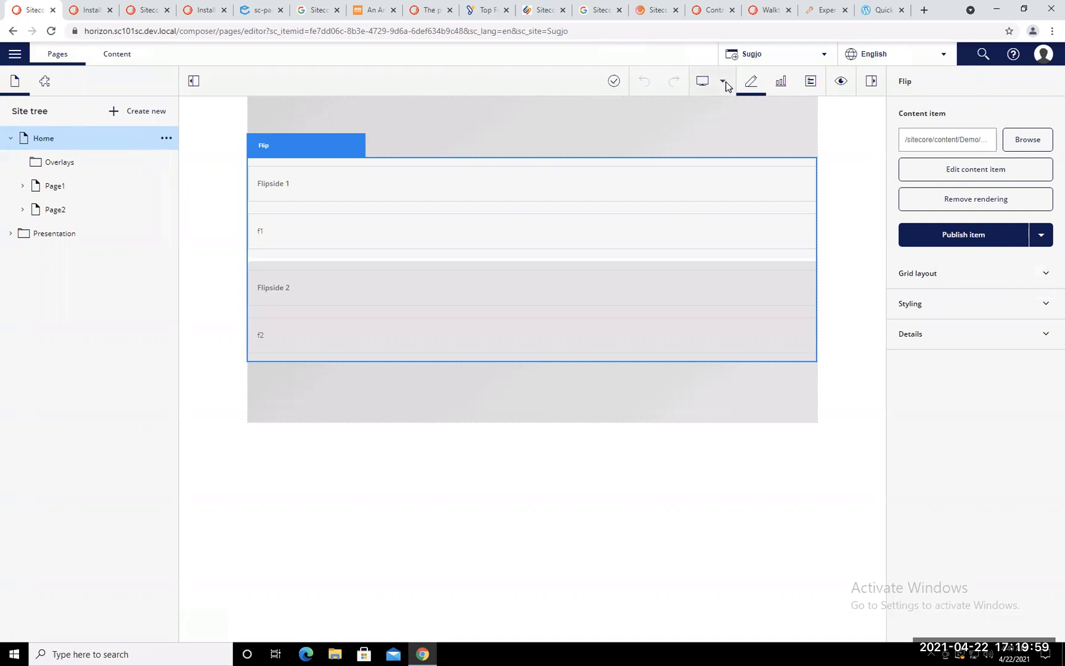
Step: Preview the Home page in the tablet layout and in the phone layout
left_click(725, 86)
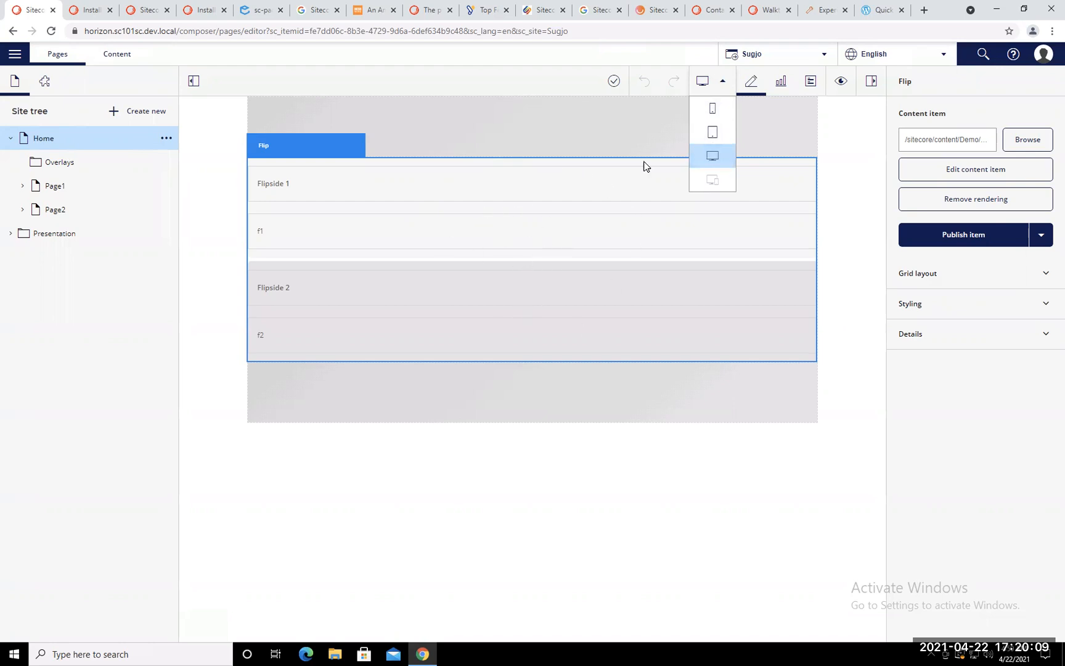
left_click(713, 133)
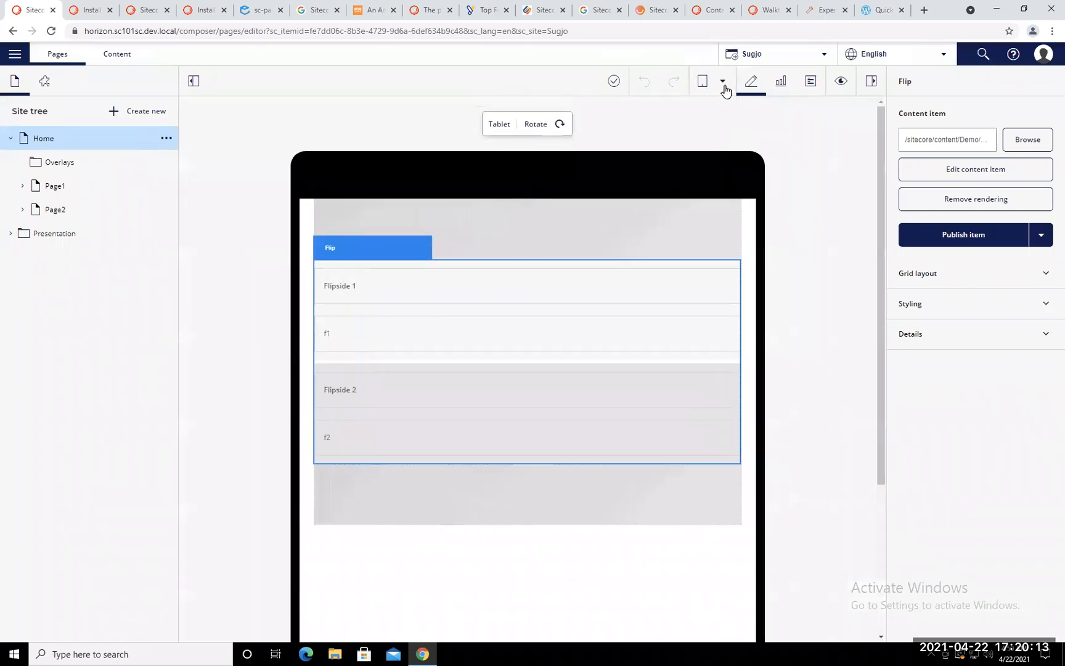
left_click(723, 84)
left_click(715, 109)
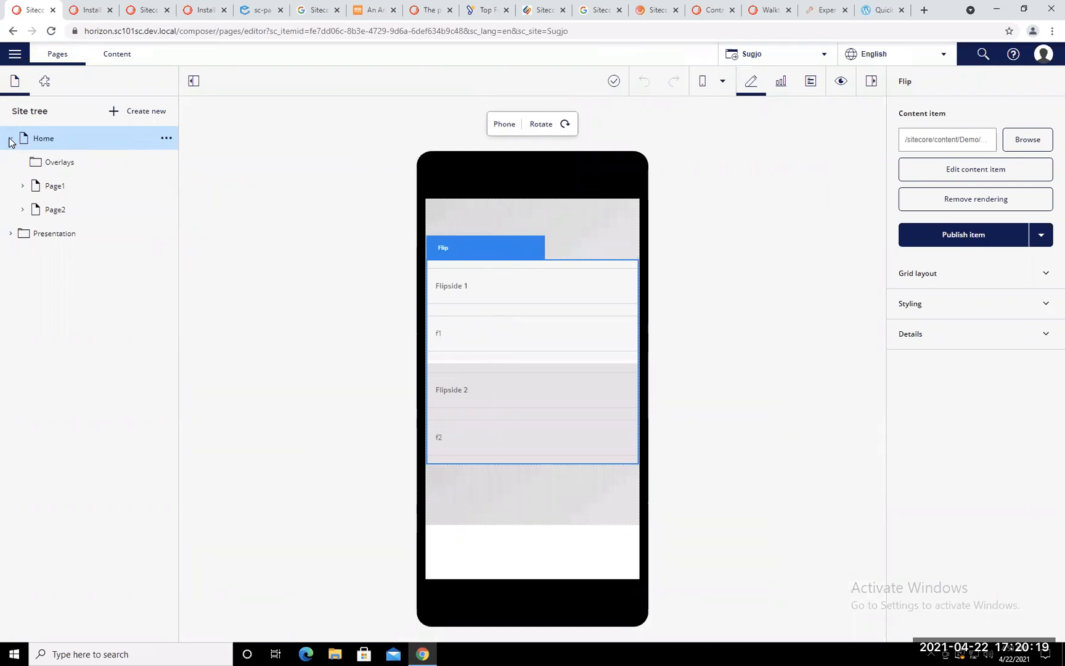
Step: View Page1, its New page and New item subpages, and Page2's innerPage in the phone preview
left_click(52, 193)
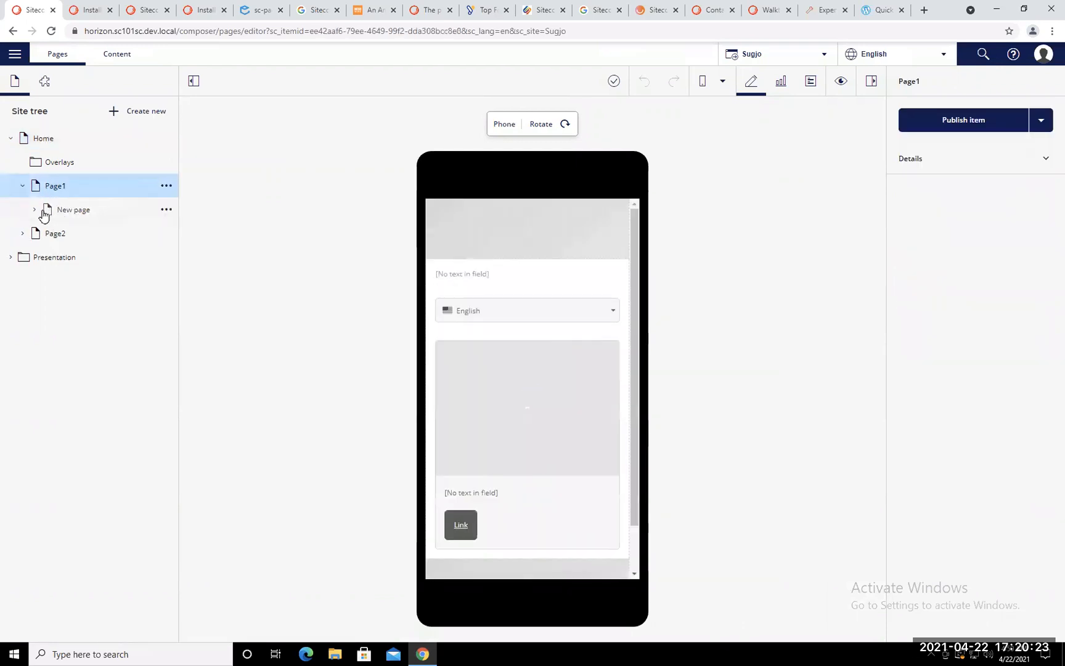
left_click(70, 211)
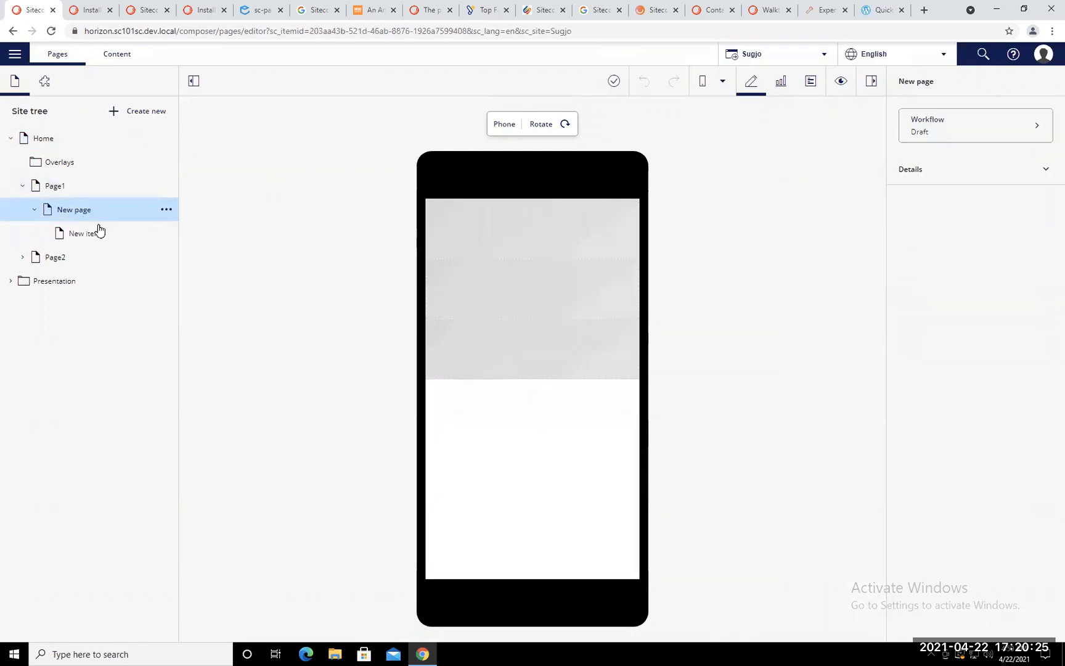
left_click(82, 238)
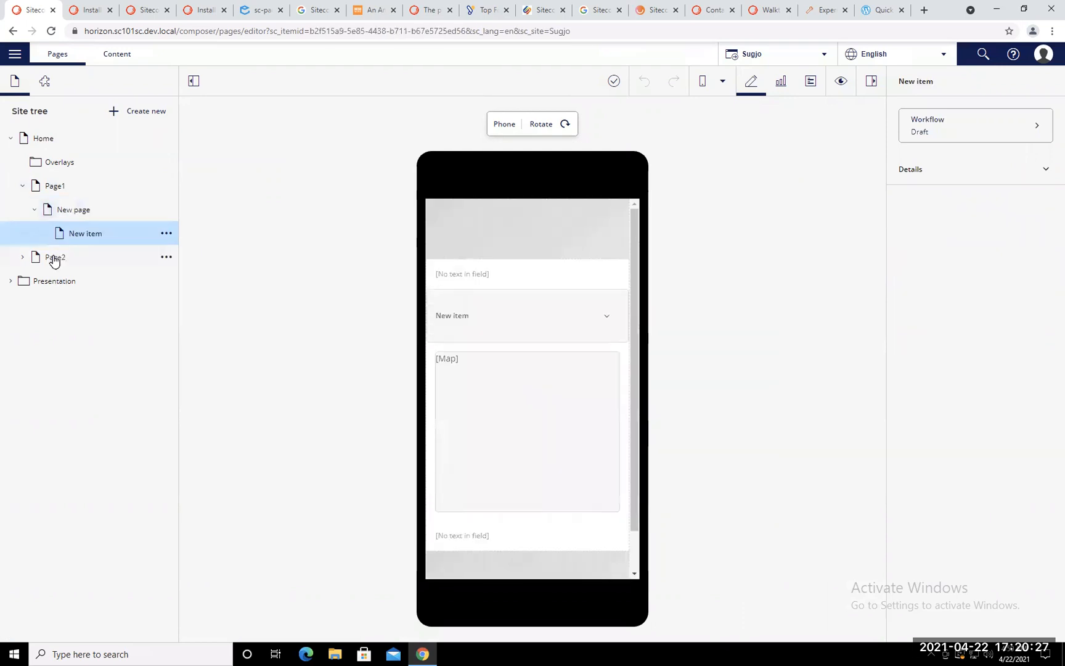
left_click(54, 259)
left_click(61, 285)
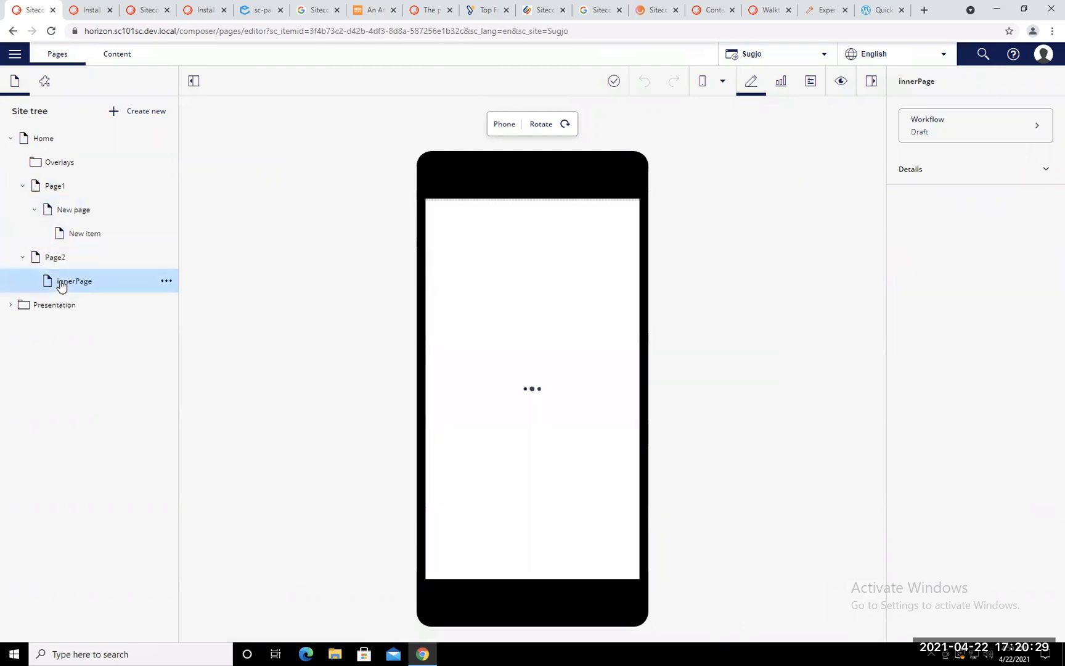
Step: Create a page named SugIndia under innerPage from the Page template and switch its preview to desktop
left_click(166, 282)
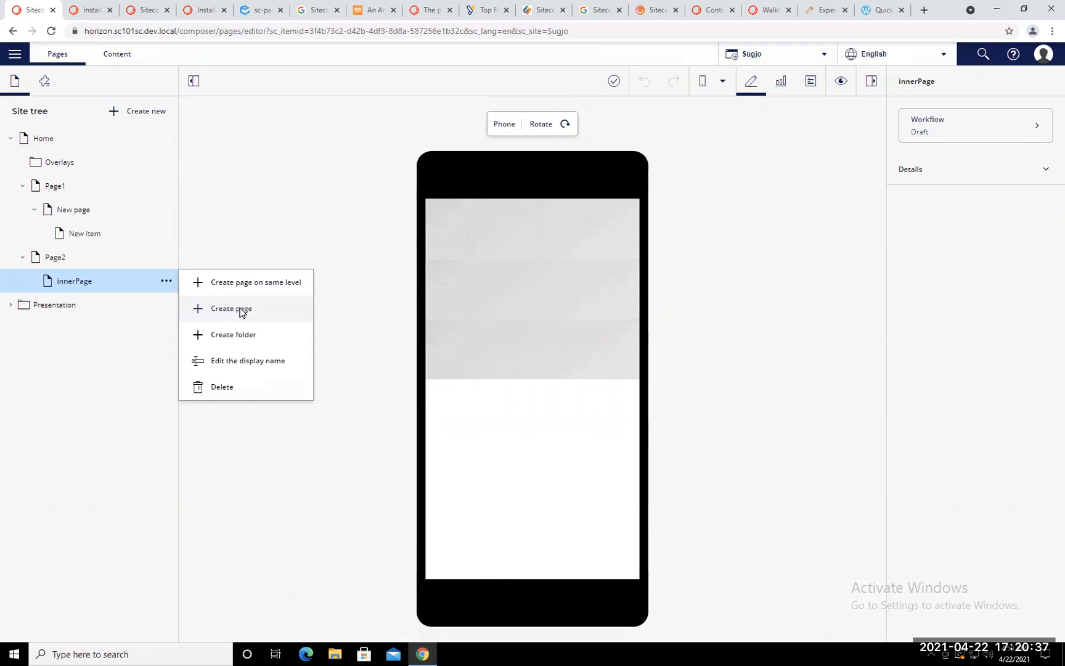
left_click(240, 310)
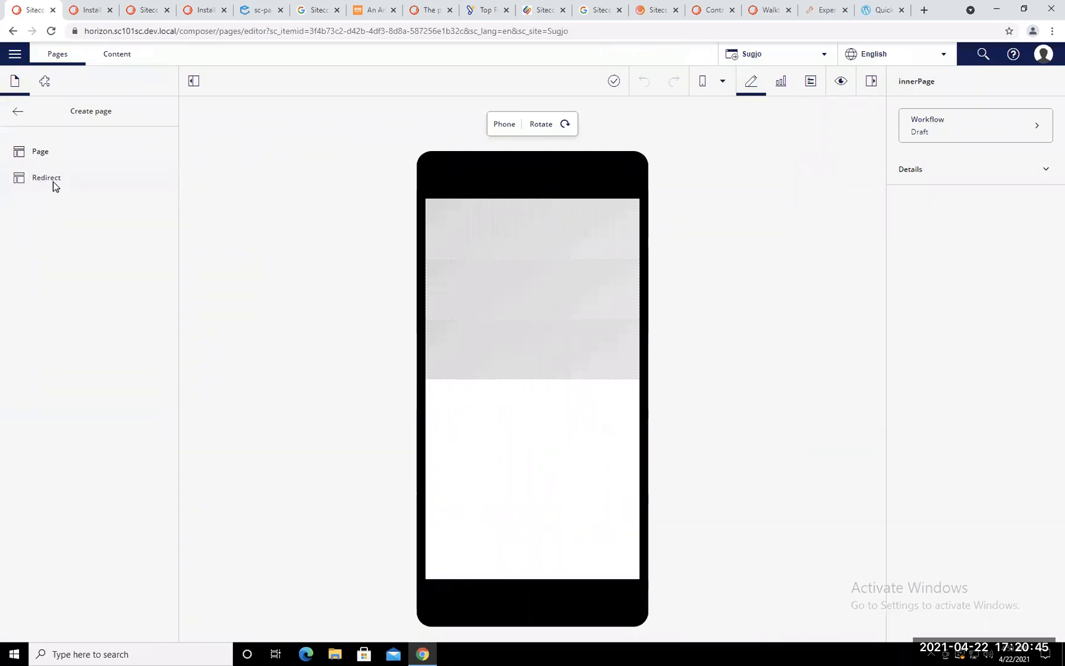
left_click(42, 152)
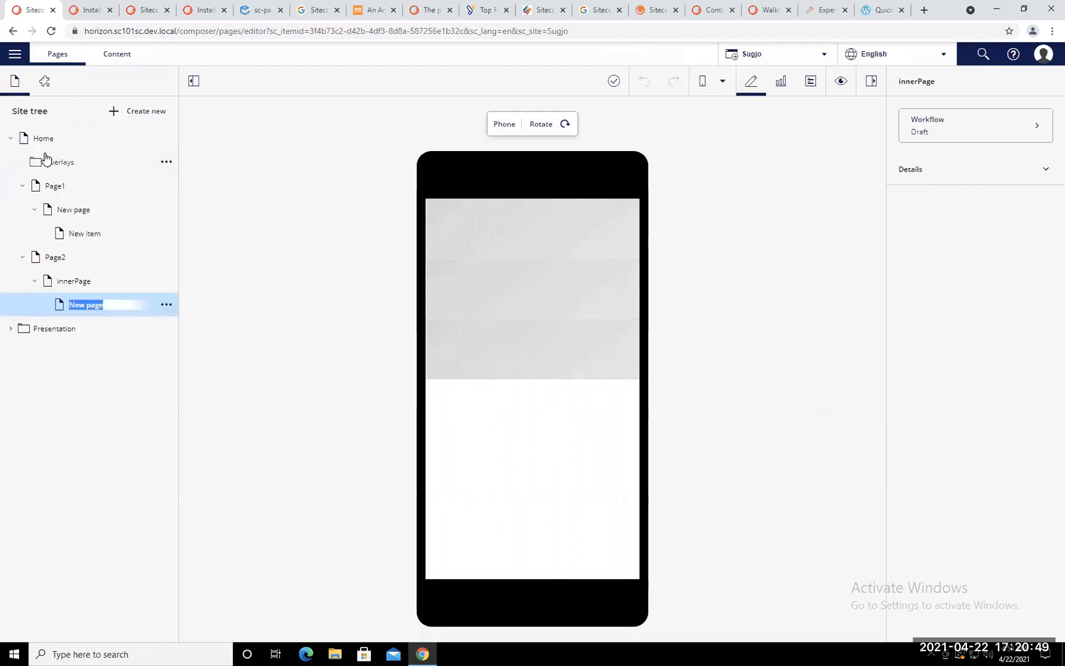
type("SugIndia")
key("Return")
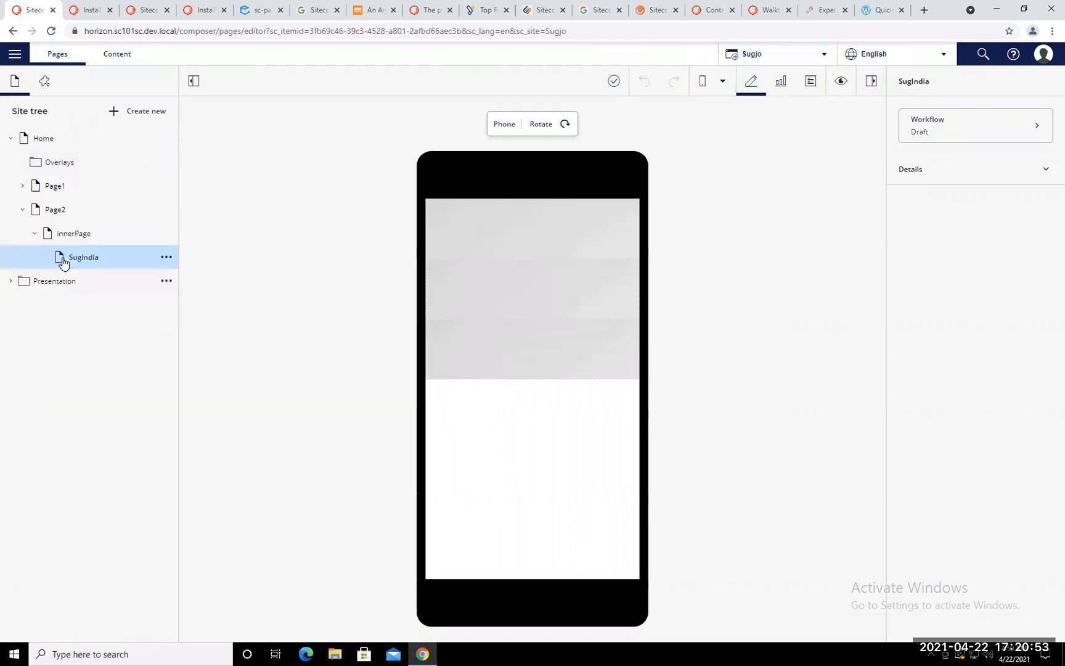
left_click(722, 81)
left_click(713, 156)
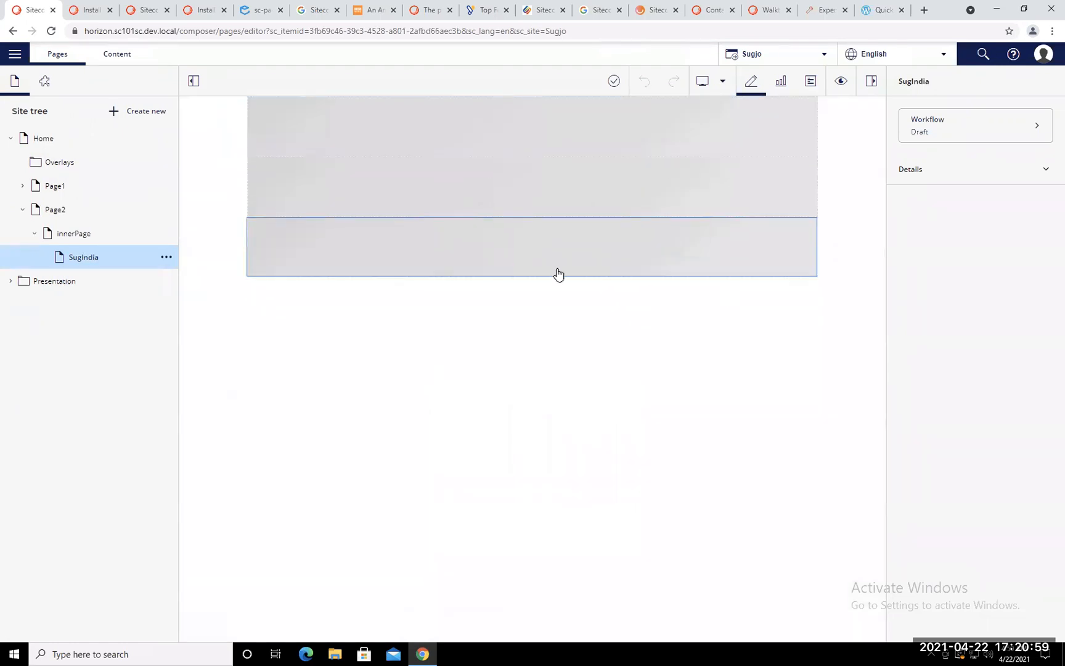
Step: Select the main placeholder on the SugIndia page and look through the available components for the Flip rendering
left_click(723, 85)
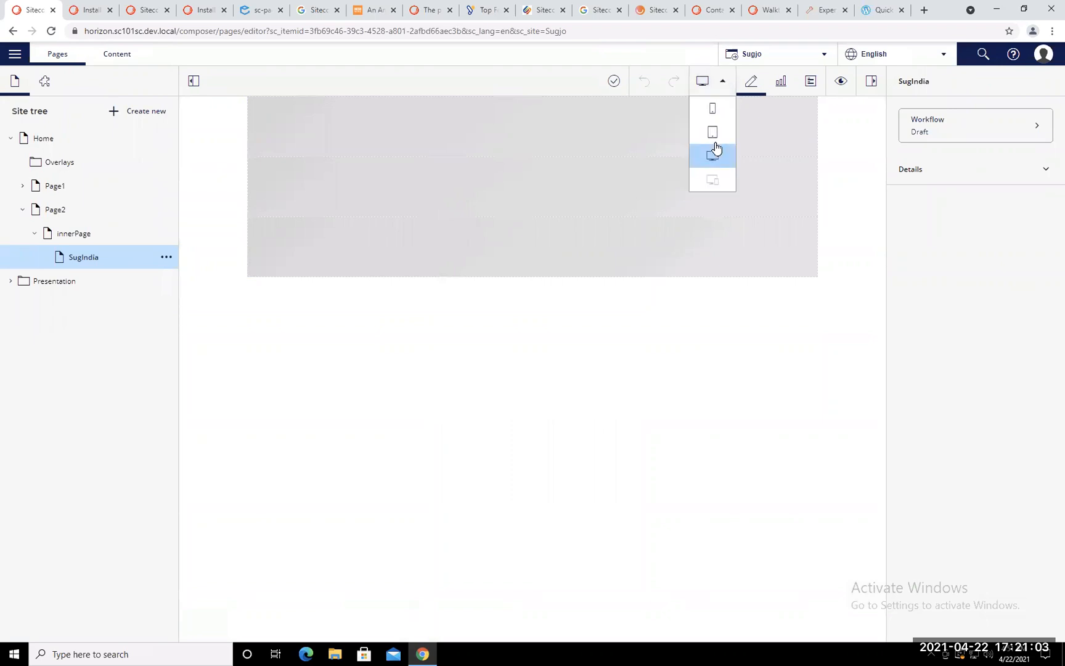
left_click(550, 176)
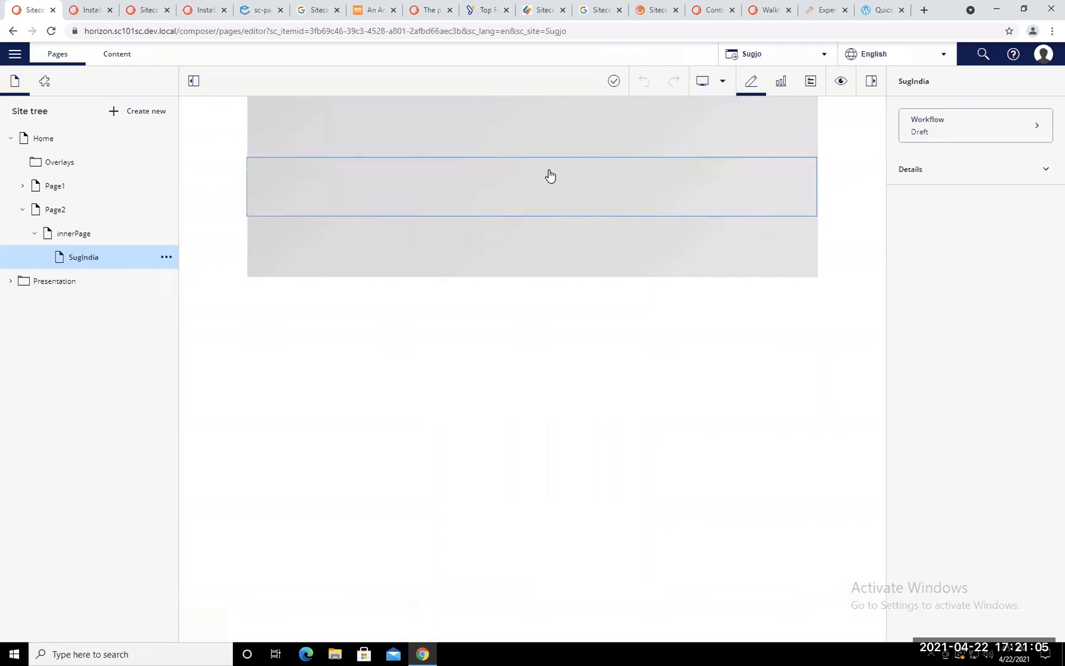
left_click(550, 177)
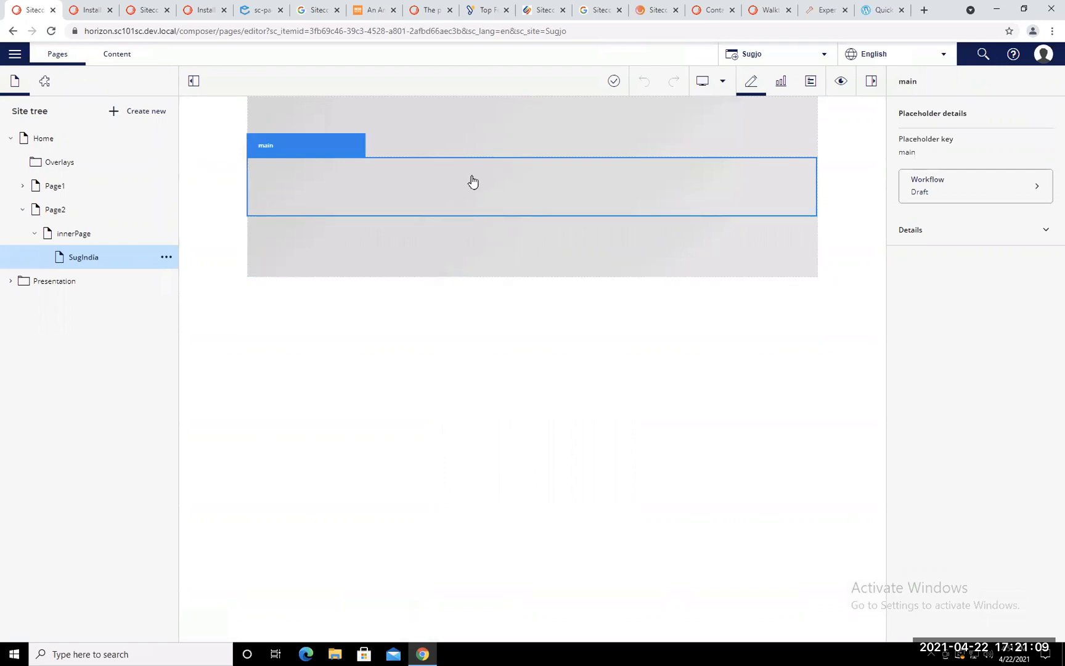
left_click(44, 85)
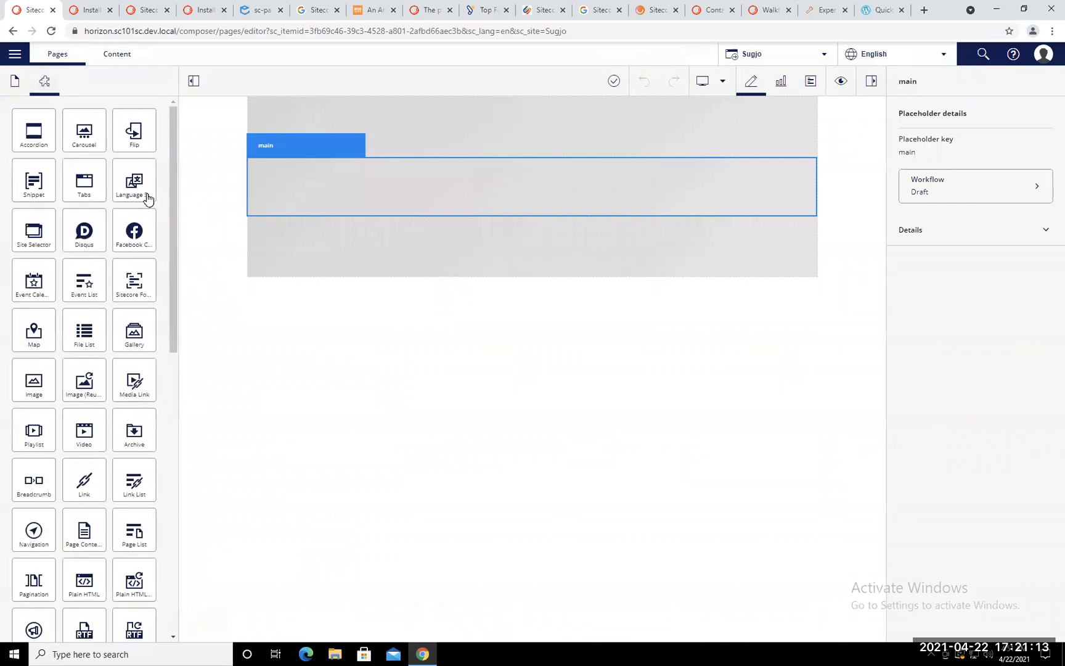
scroll(147, 197, "down", 10)
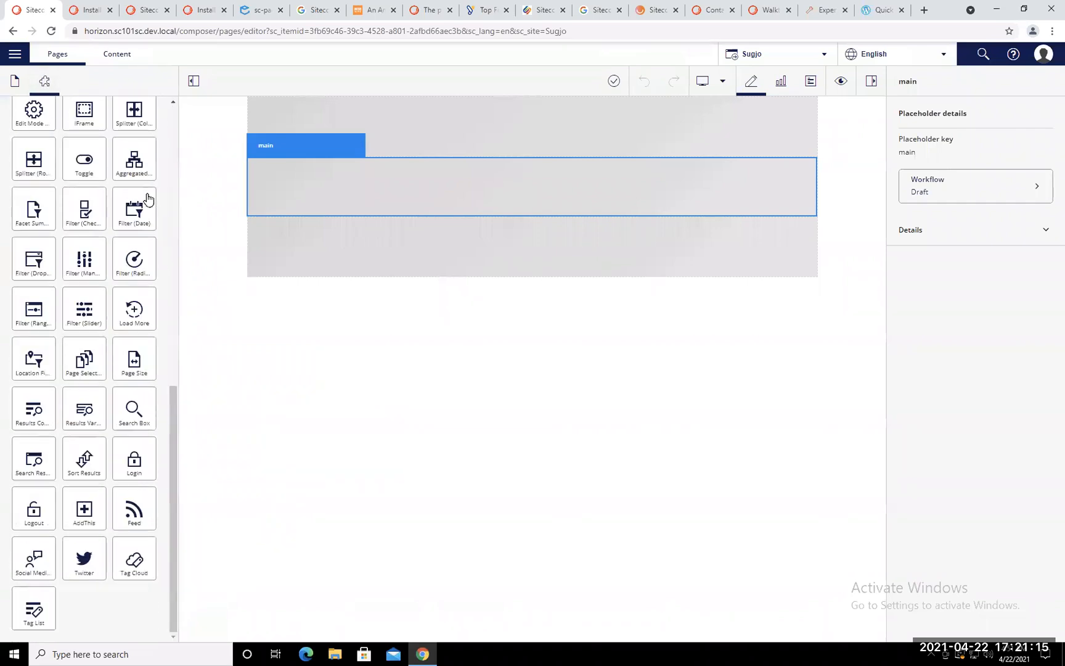
scroll(147, 197, "up", 10)
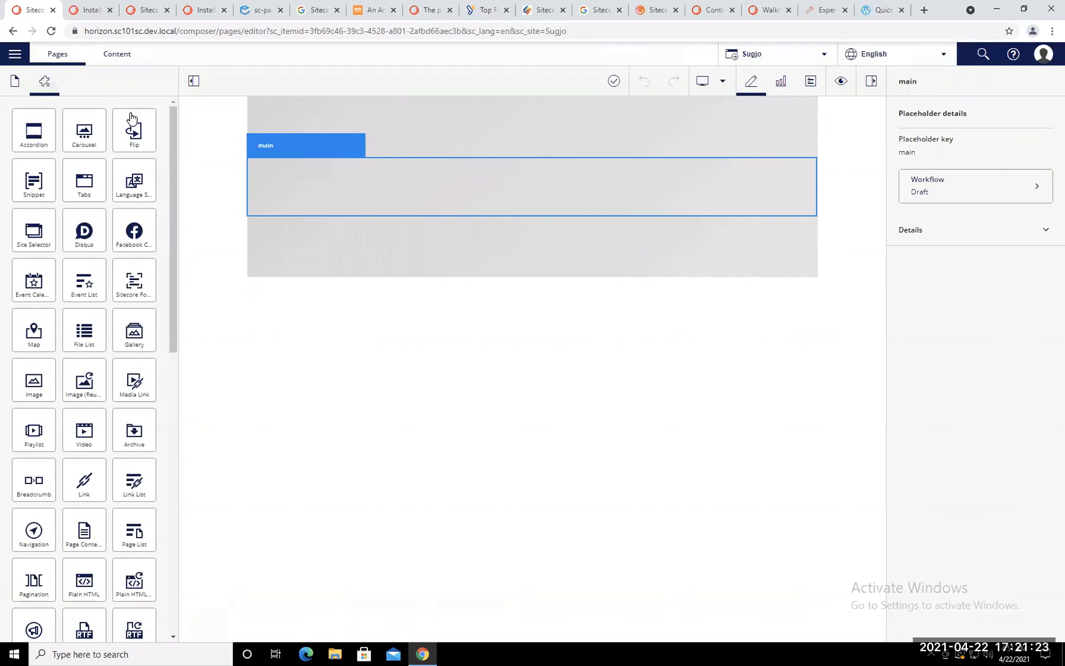
key("ctrl+f")
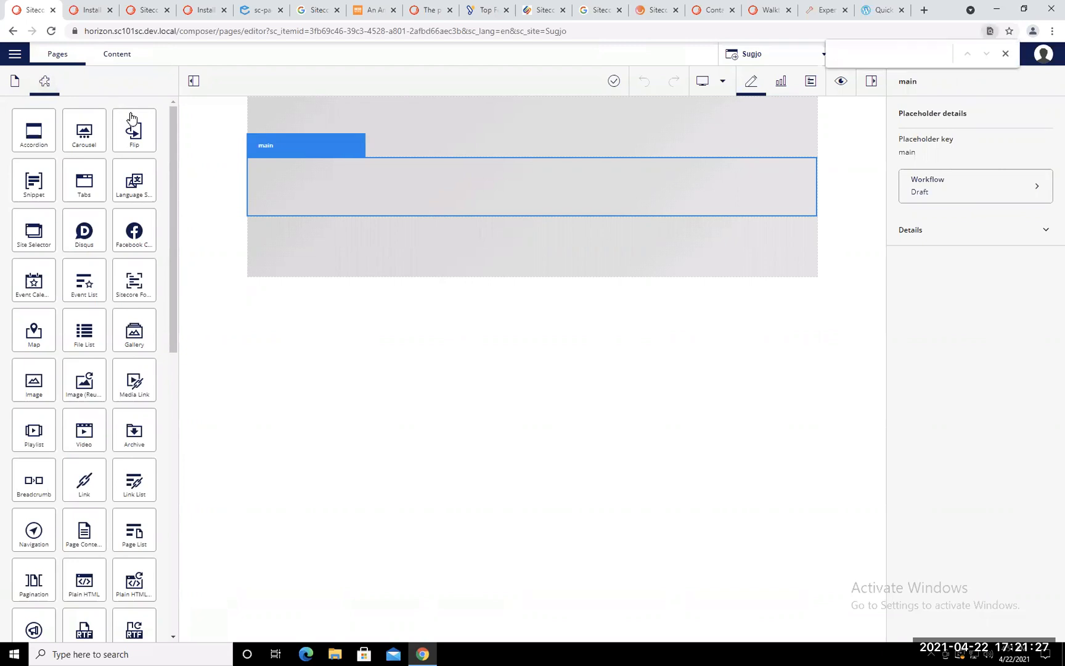
type("flip")
left_click(1005, 53)
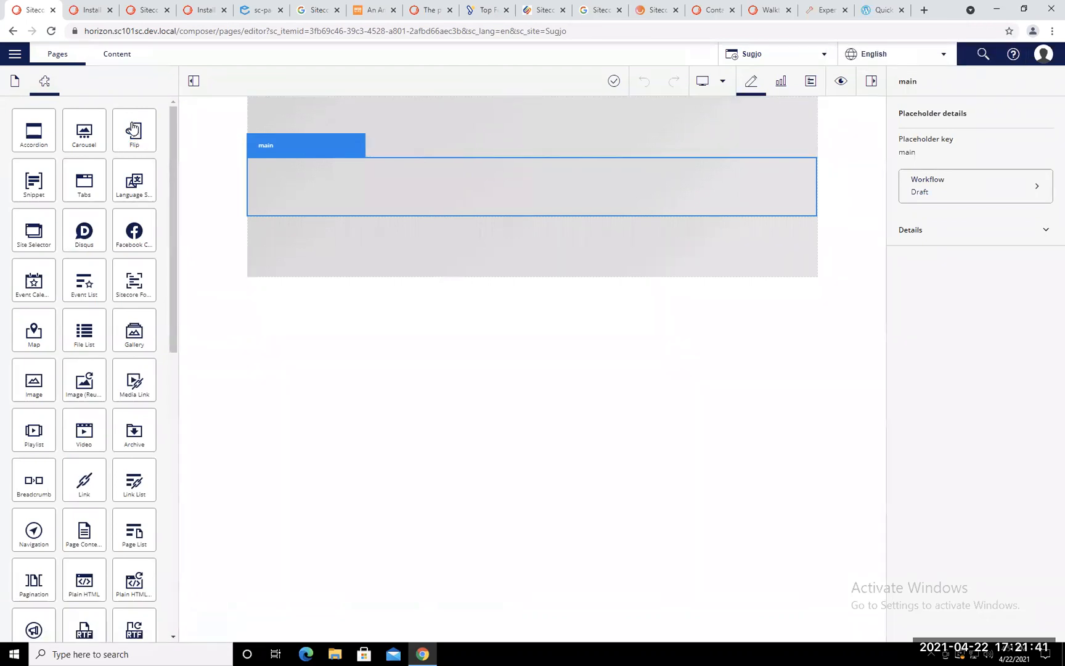
Step: Add a Flip rendering to the main placeholder and assign it the Flip1 content item from Flip Folder
left_click_drag(132, 127, 321, 179)
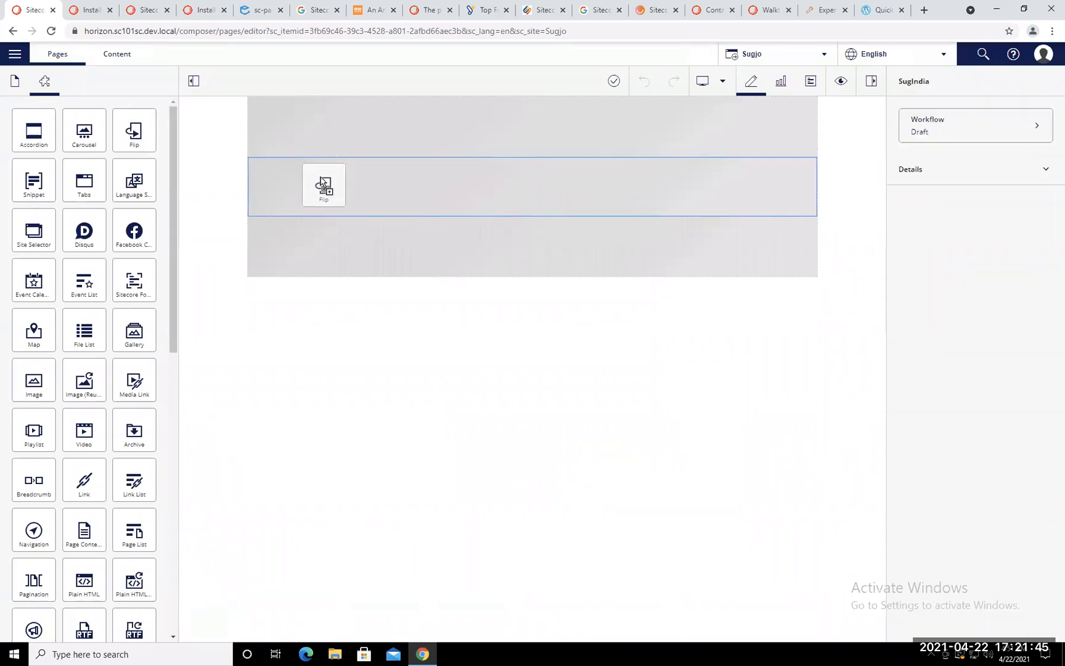
left_click_drag(320, 177, 320, 178)
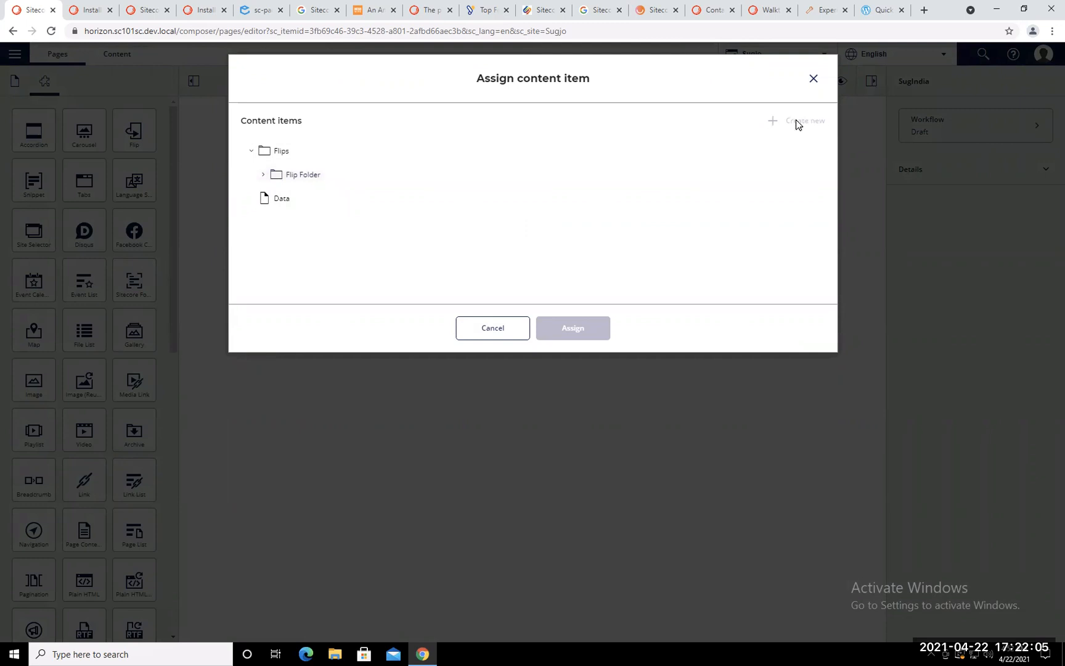
left_click(263, 174)
left_click(275, 198)
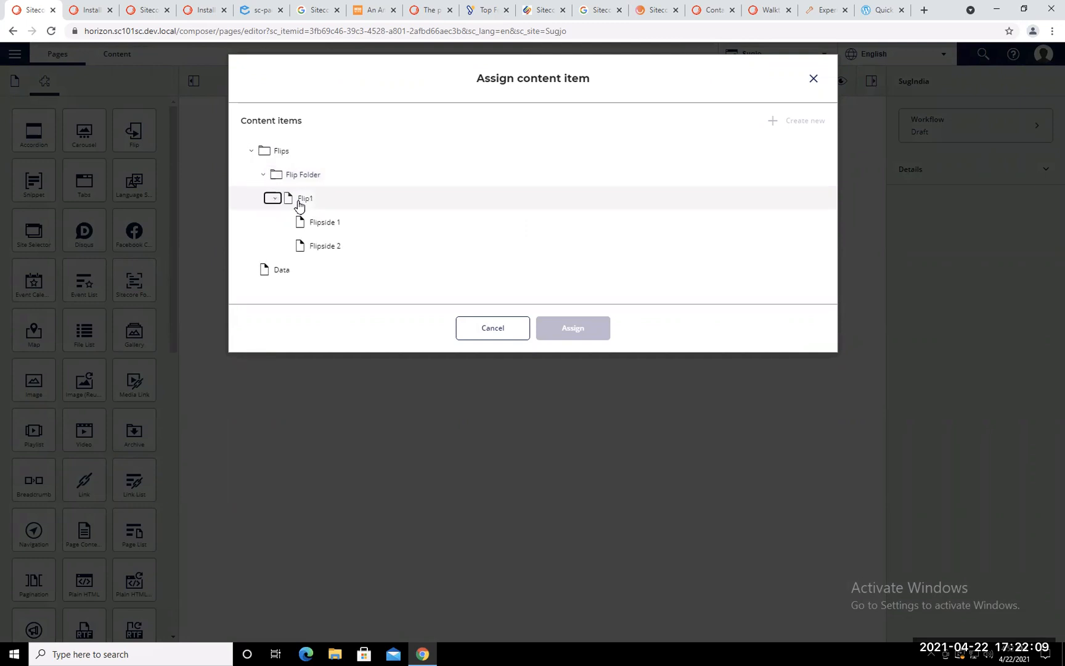
left_click(285, 175)
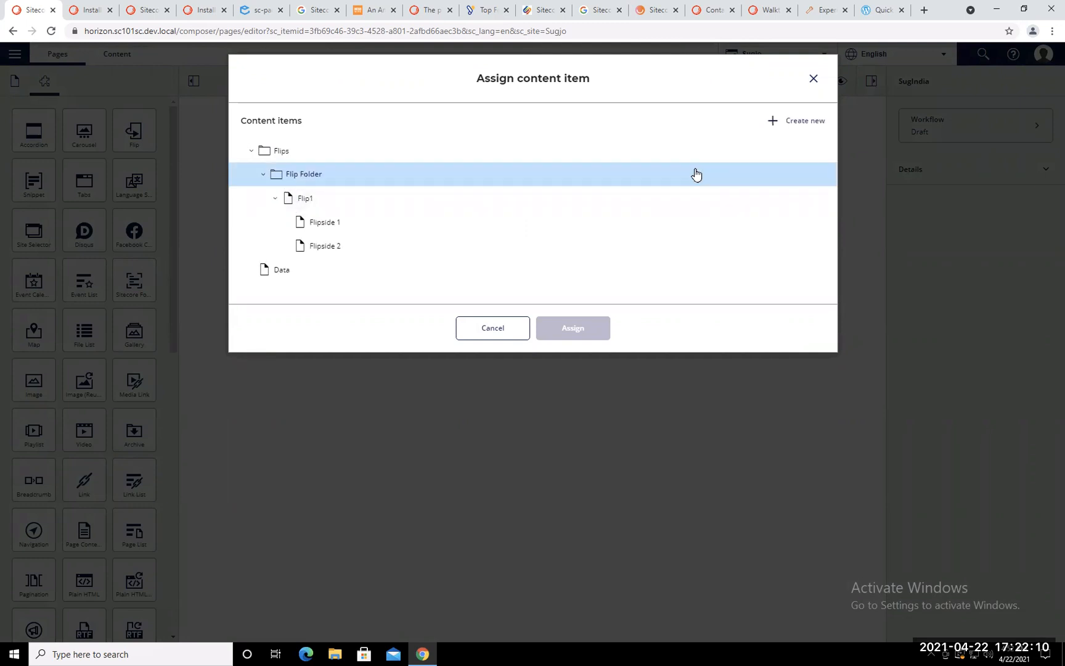
left_click(792, 126)
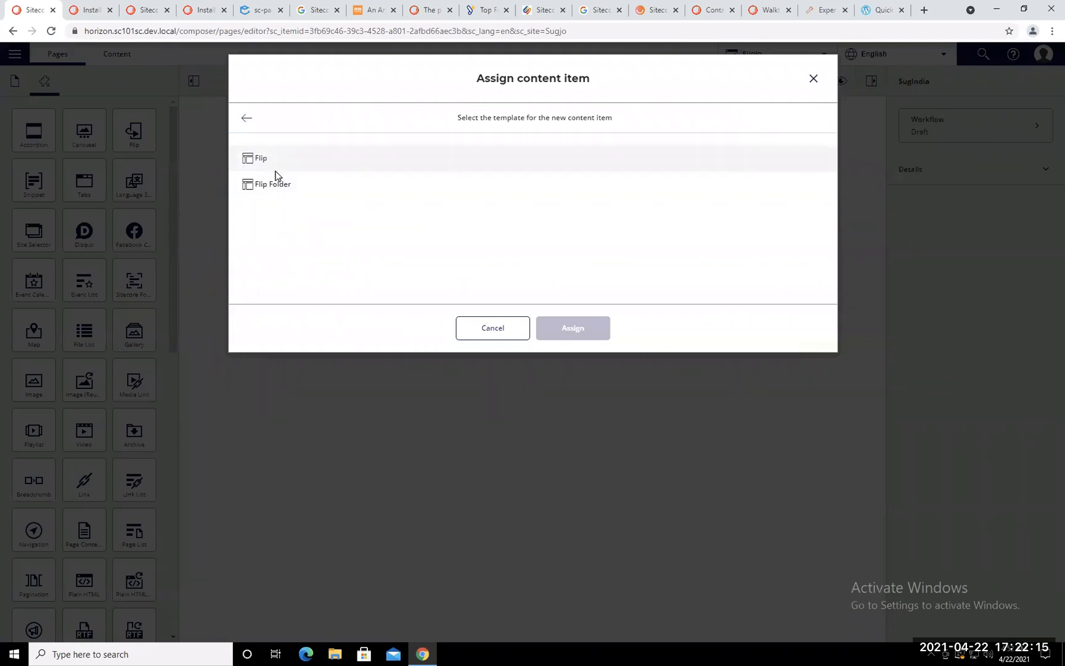
left_click(247, 121)
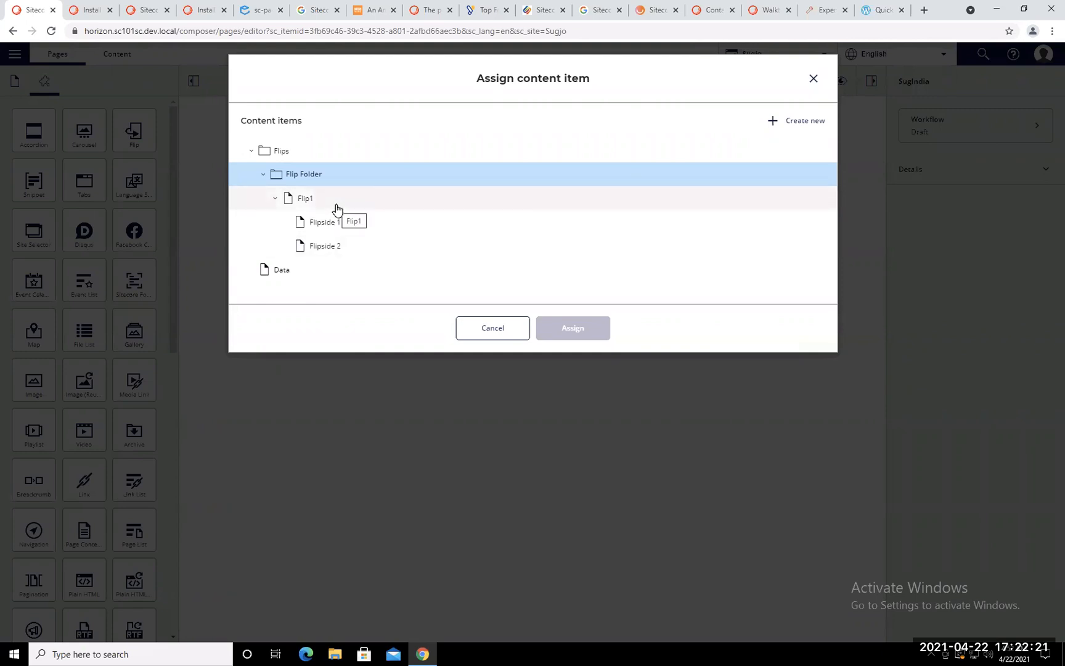
left_click(336, 208)
left_click(573, 328)
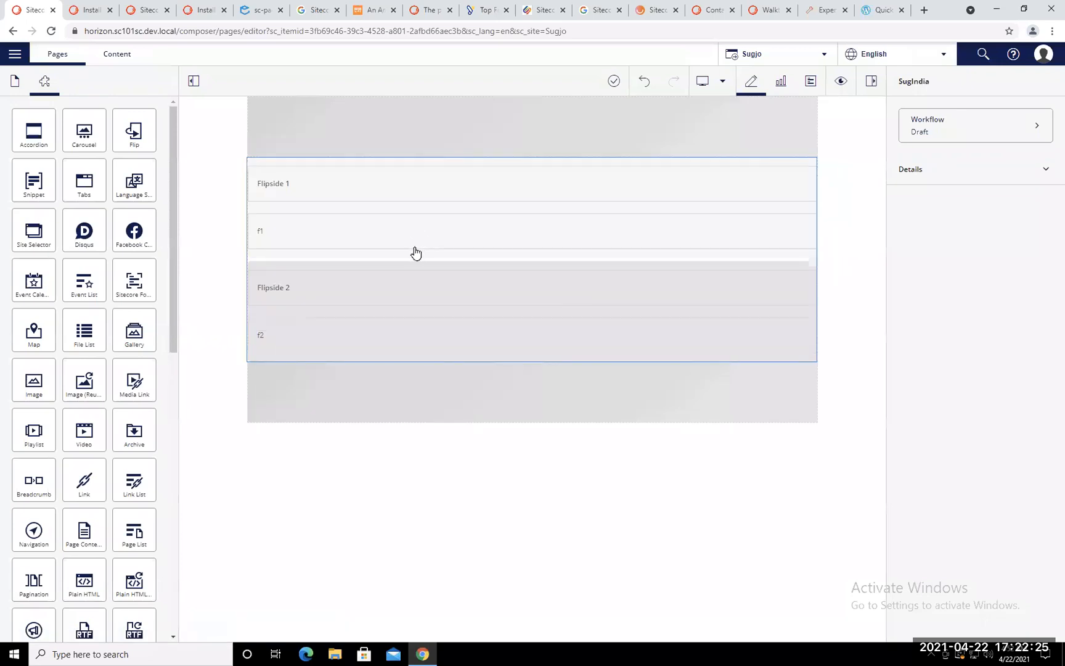
Step: Extend the first flipside's heading to read "Flipside 1 Header" on a single line
left_click(356, 185)
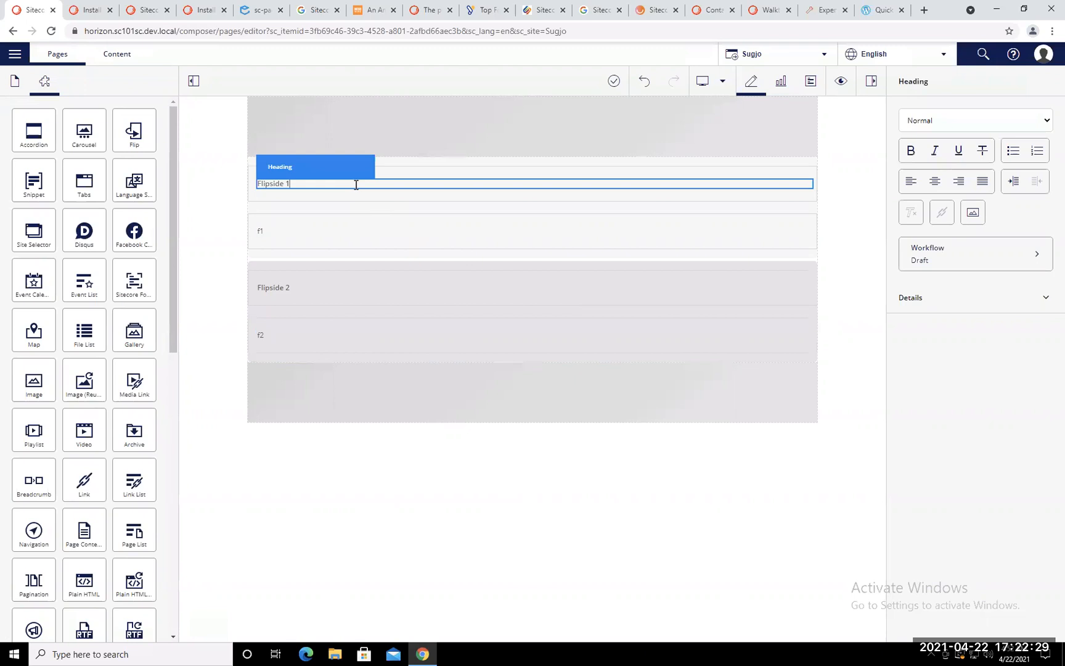
type("Header")
key("Return")
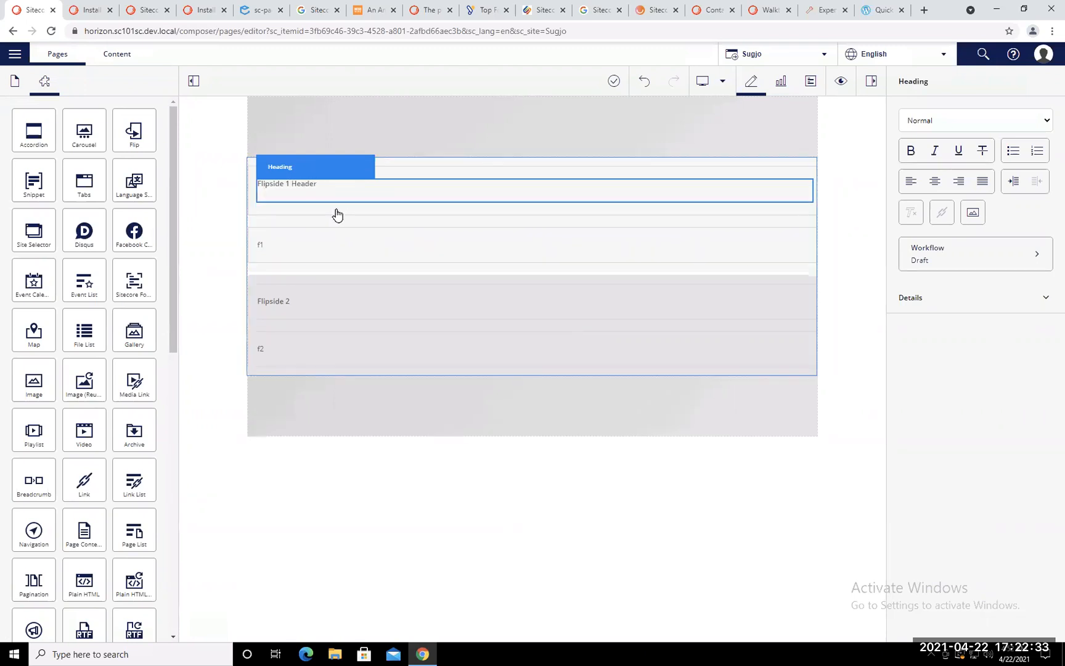
key("BackSpace")
Step: Change the first flipside's content text to "Flip 1" and reload the page to check the saved edits
left_click(288, 231)
left_click(285, 232)
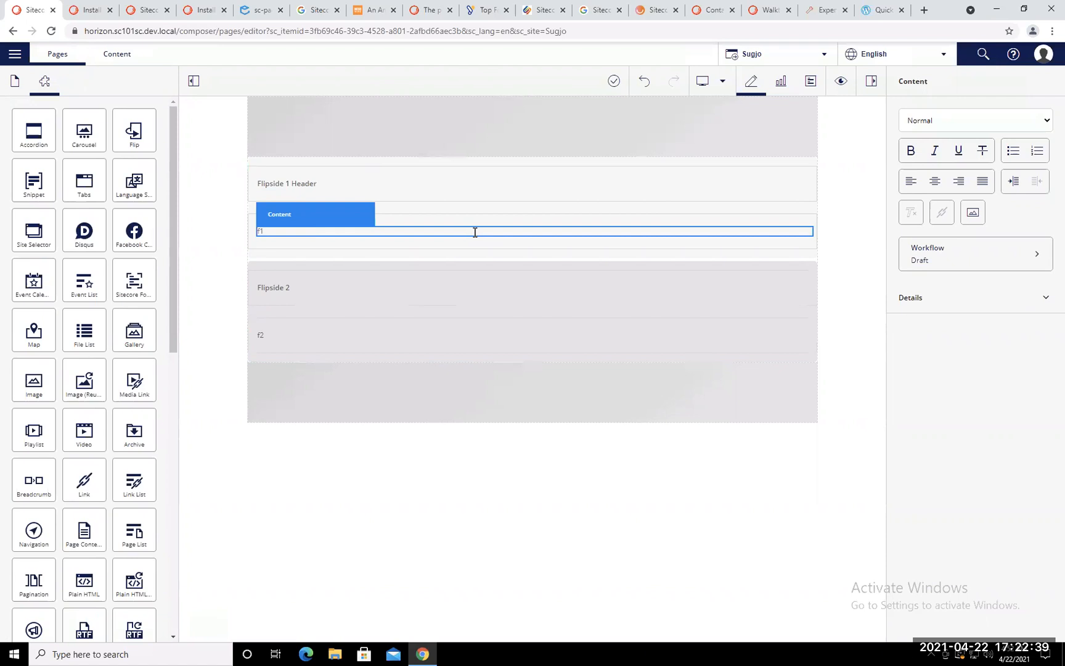
type("2")
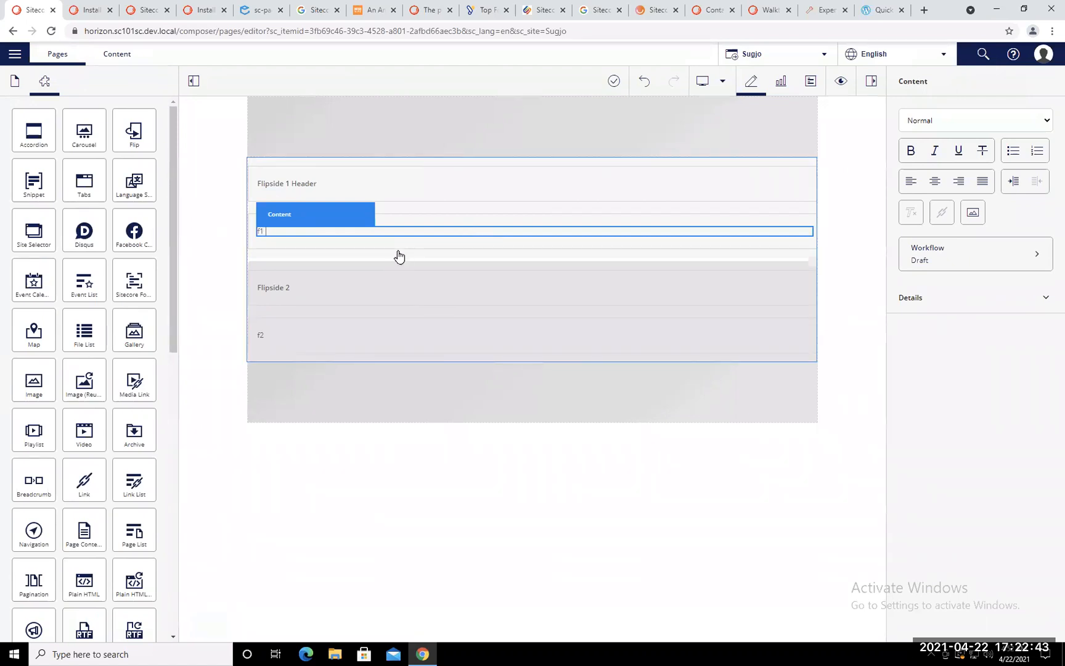
key("BackSpace")
type("Flip")
left_click(341, 245)
left_click(52, 32)
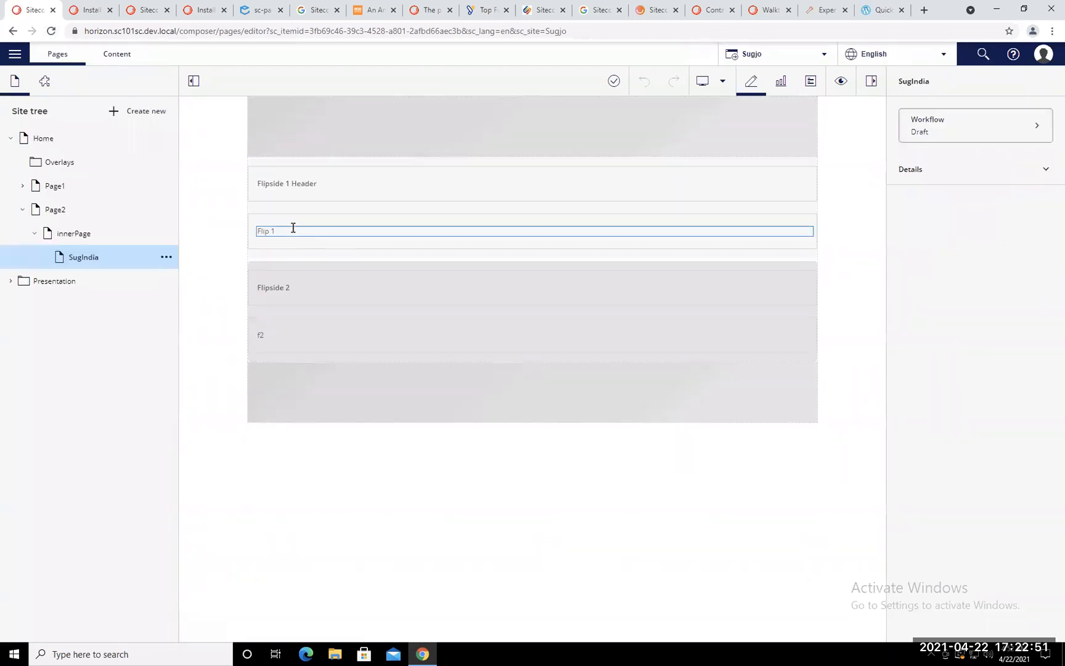
left_click(294, 230)
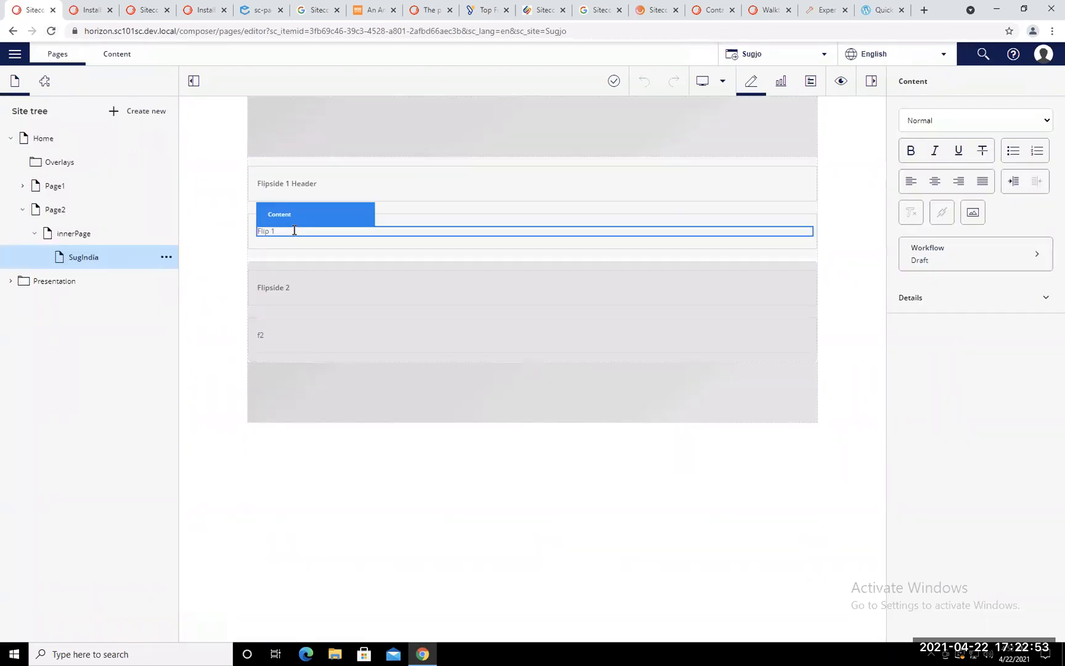
left_click(52, 31)
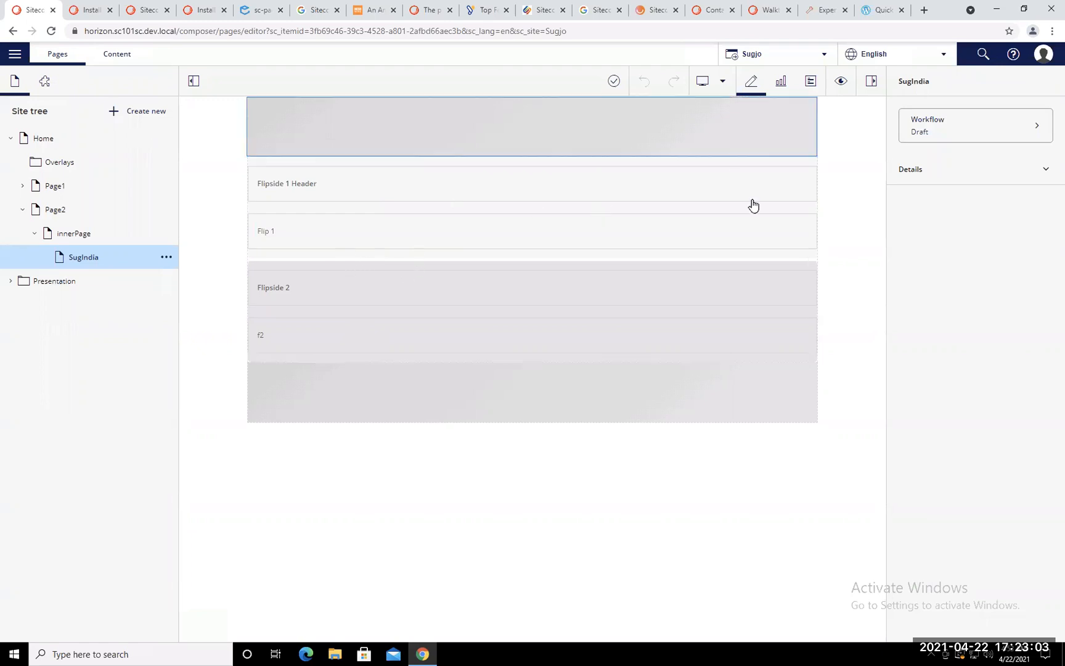
Step: Open the Flip rendering's content item for editing and view the Heading and Content fields of Flipside 1
left_click(436, 263)
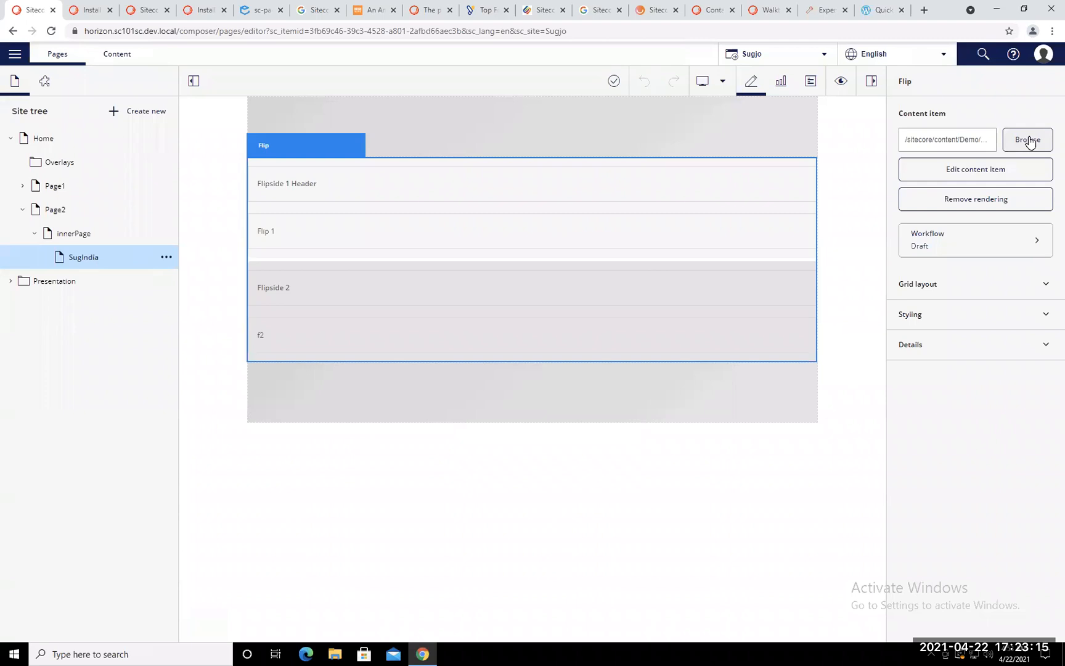
left_click(326, 184)
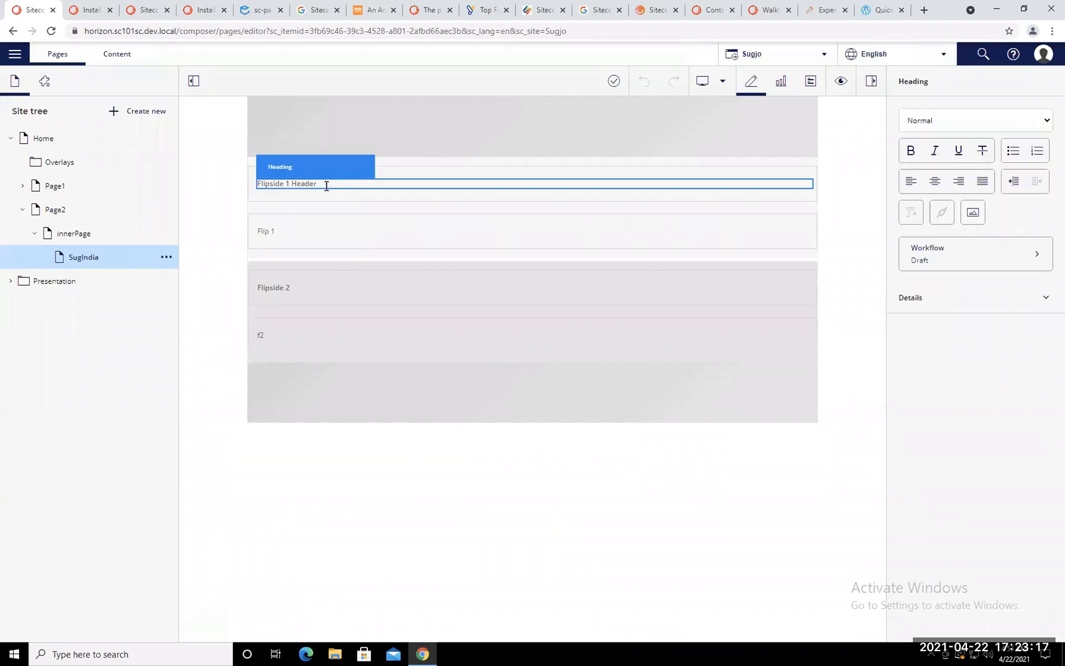
left_click(433, 253)
left_click(979, 168)
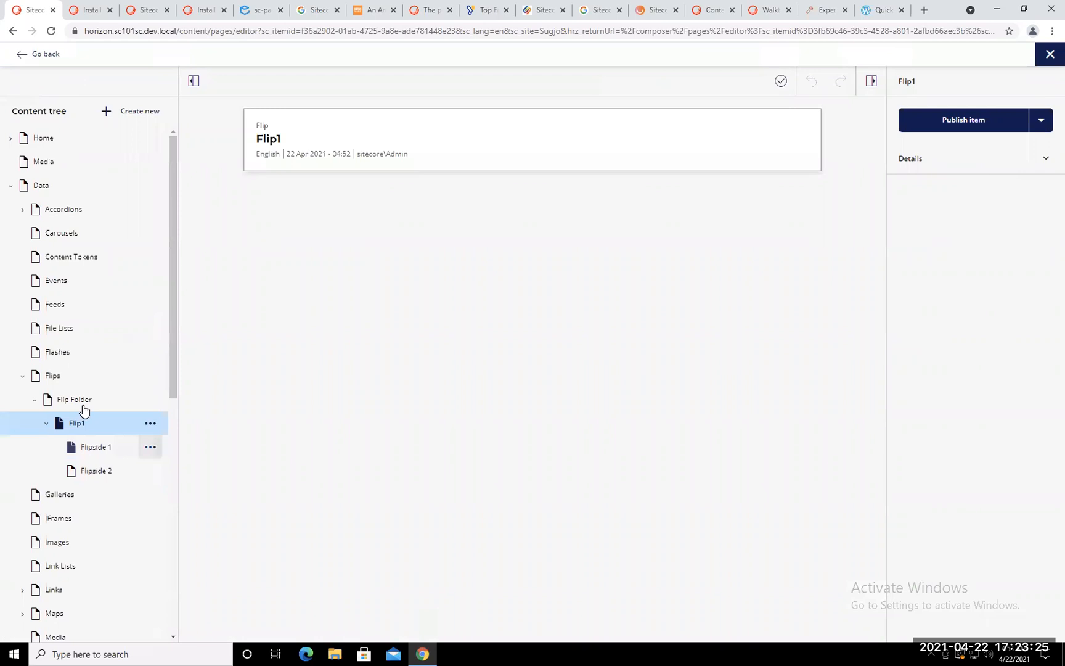
left_click(97, 448)
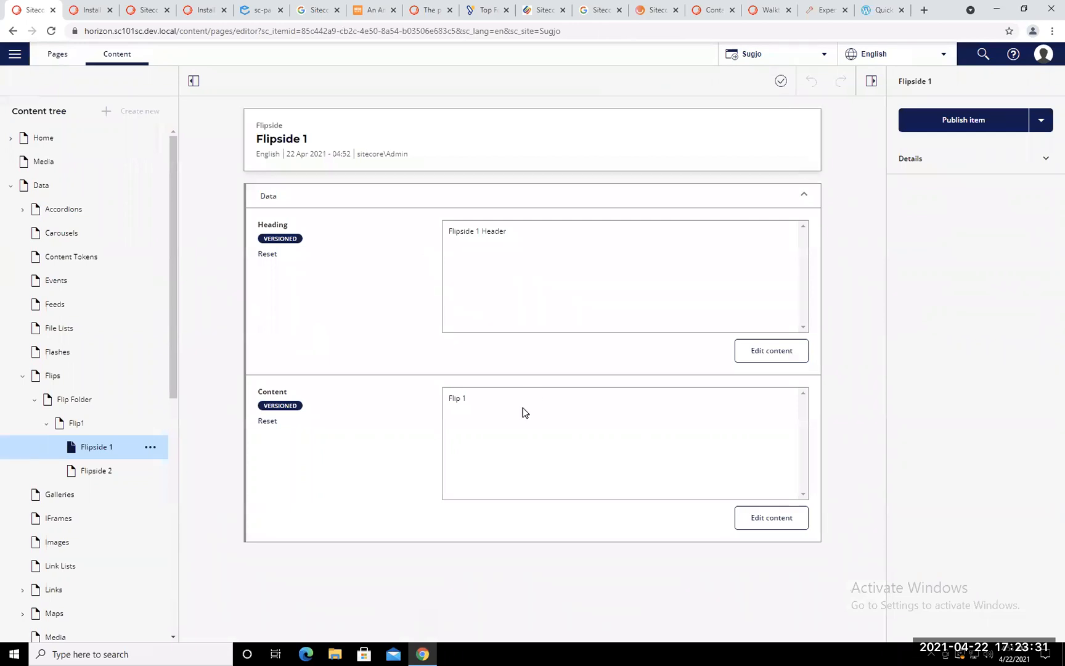
Step: Return to the page editor and open the SugIndia page under Page2's innerPage
left_click(58, 57)
left_click(10, 138)
left_click(23, 210)
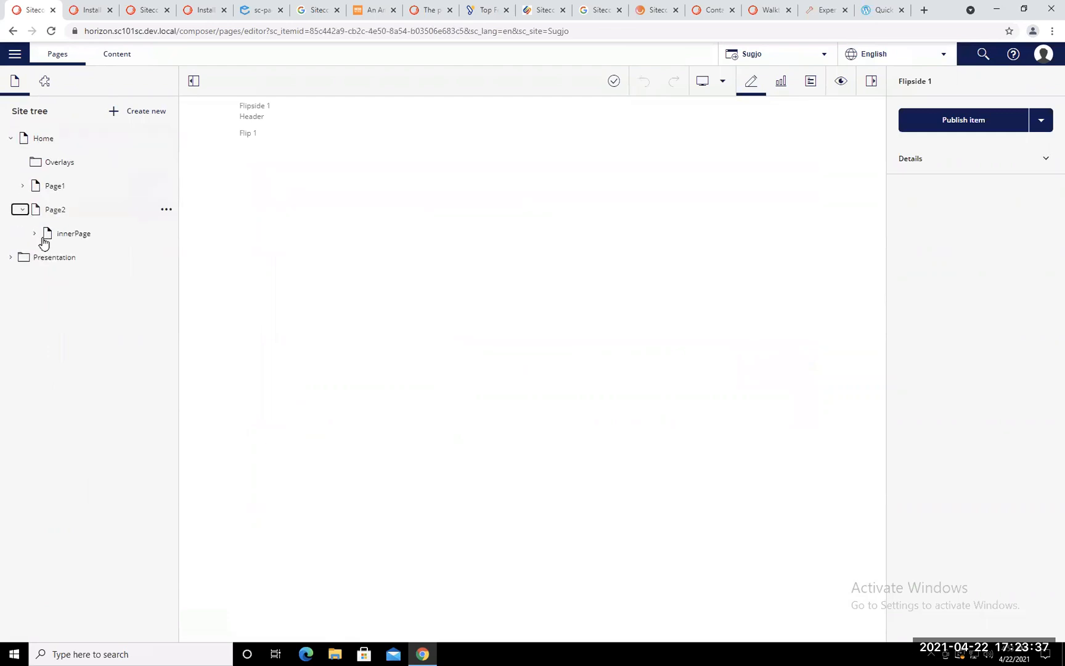
left_click(34, 233)
left_click(82, 257)
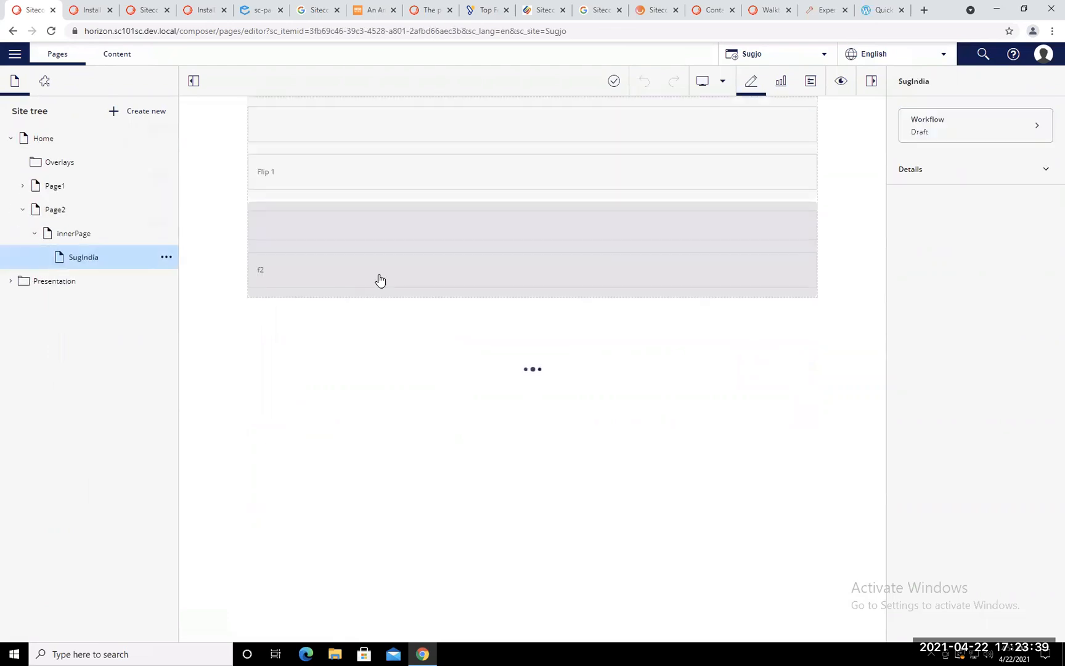
Step: Submit the draft SugIndia page through the workflow with a comment saying it is ready
left_click(348, 260)
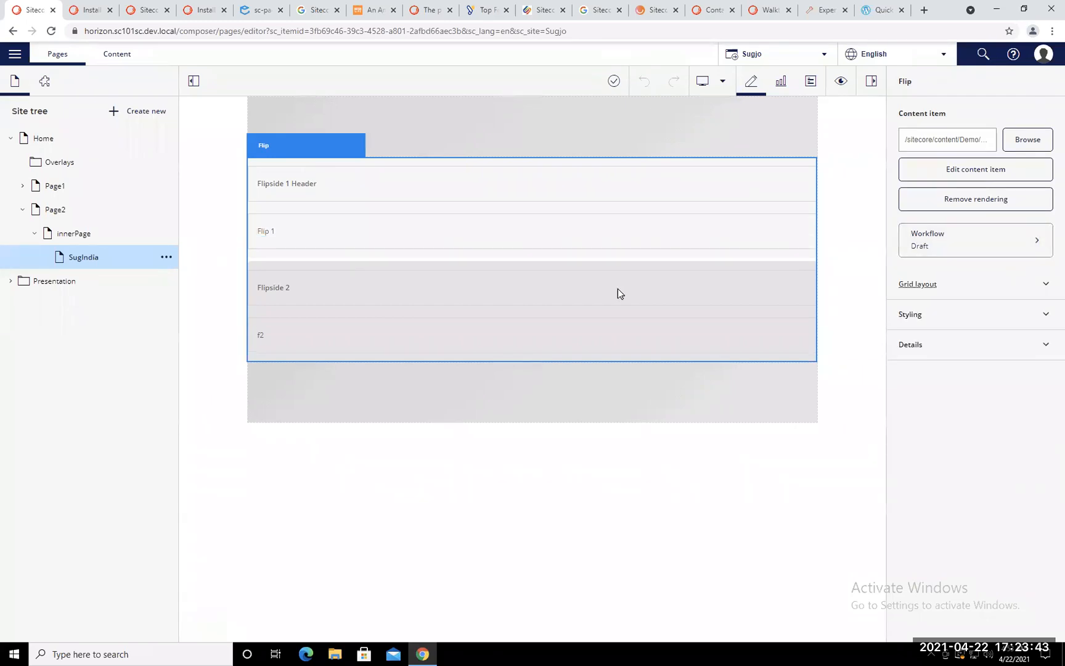
left_click(1008, 252)
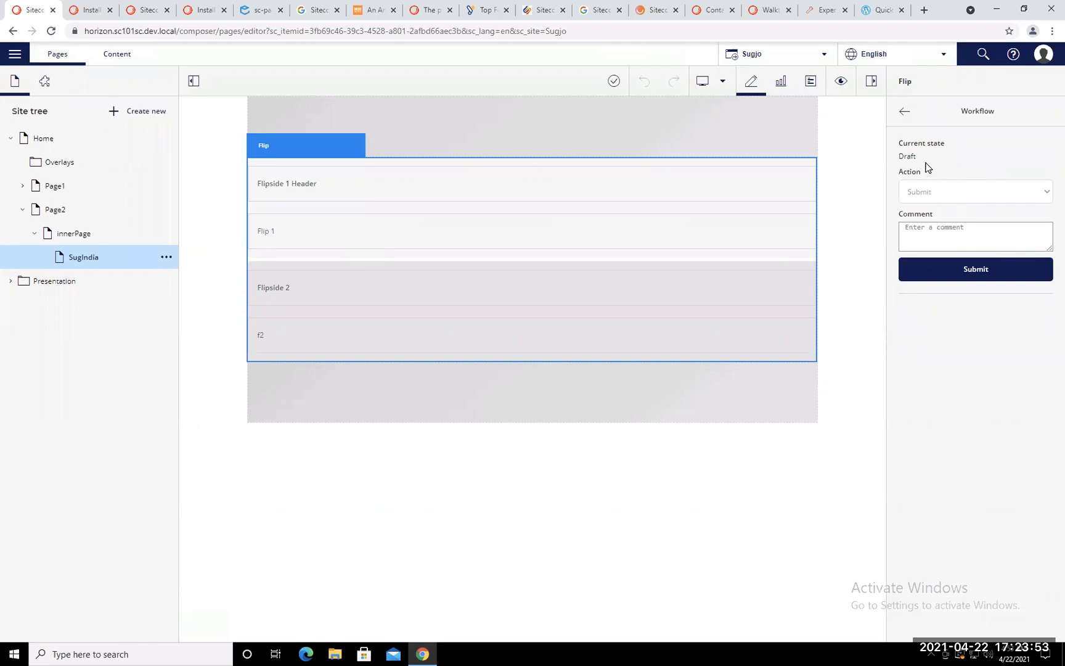
left_click(955, 231)
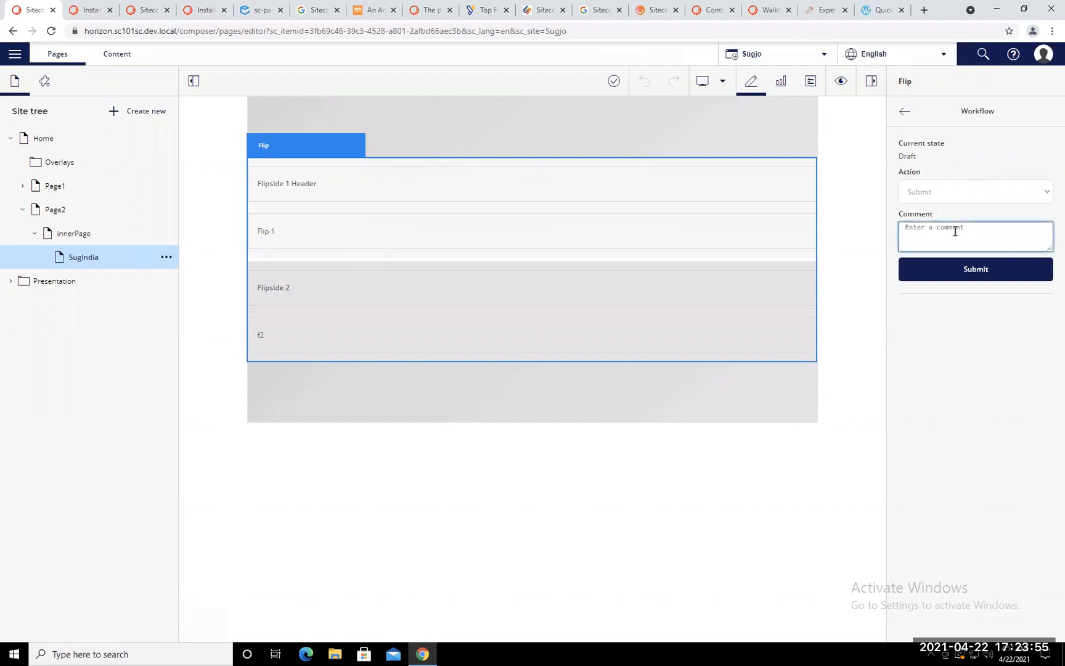
type("Subi")
type("it it is ready")
left_click(964, 271)
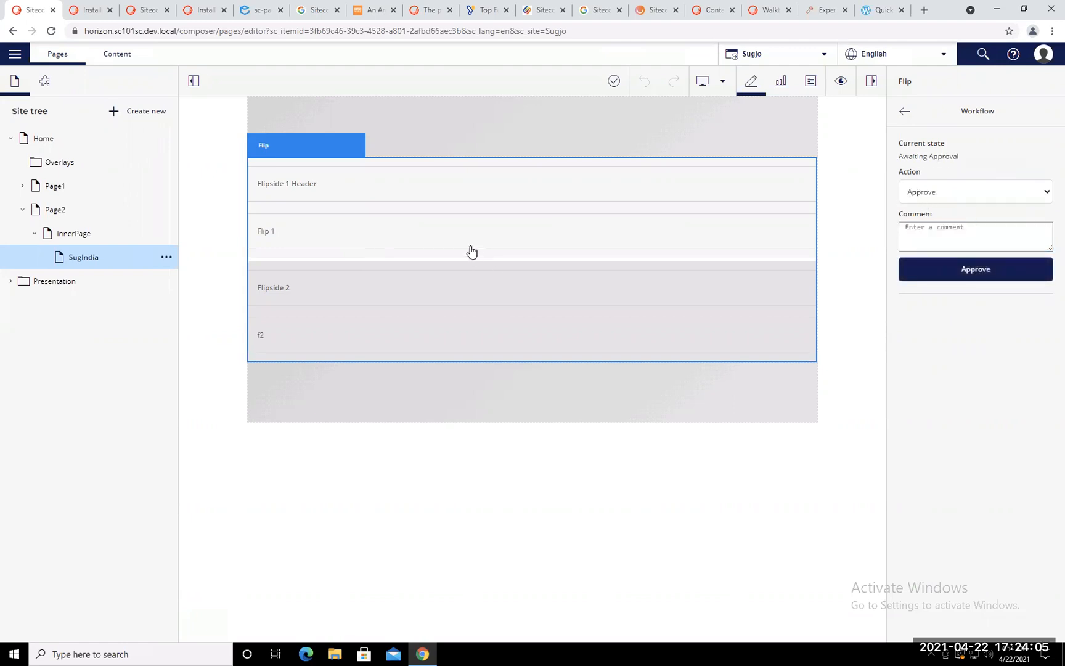
Step: Check the workflow state shown in the properties of the header placeholder and the Flip rendering
left_click(459, 146)
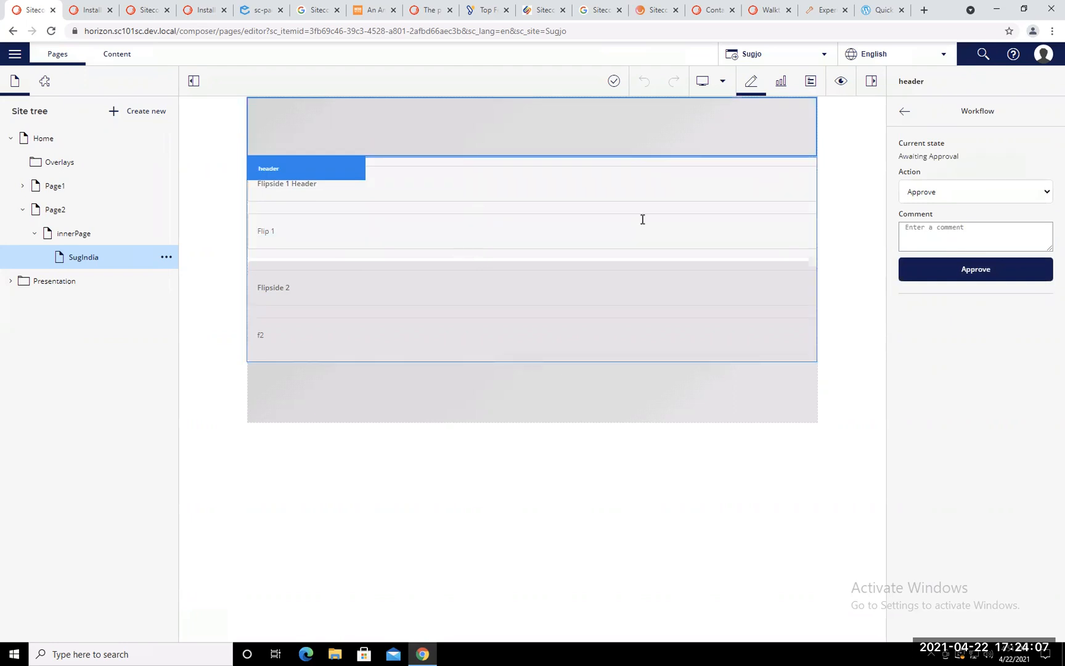
left_click(905, 111)
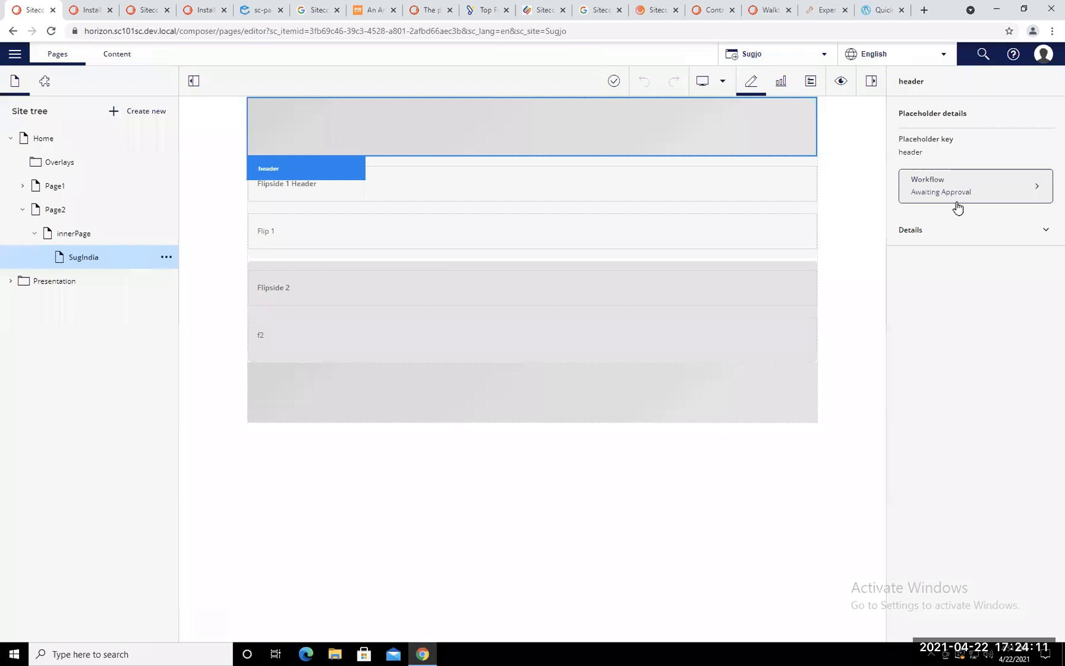
left_click(488, 275)
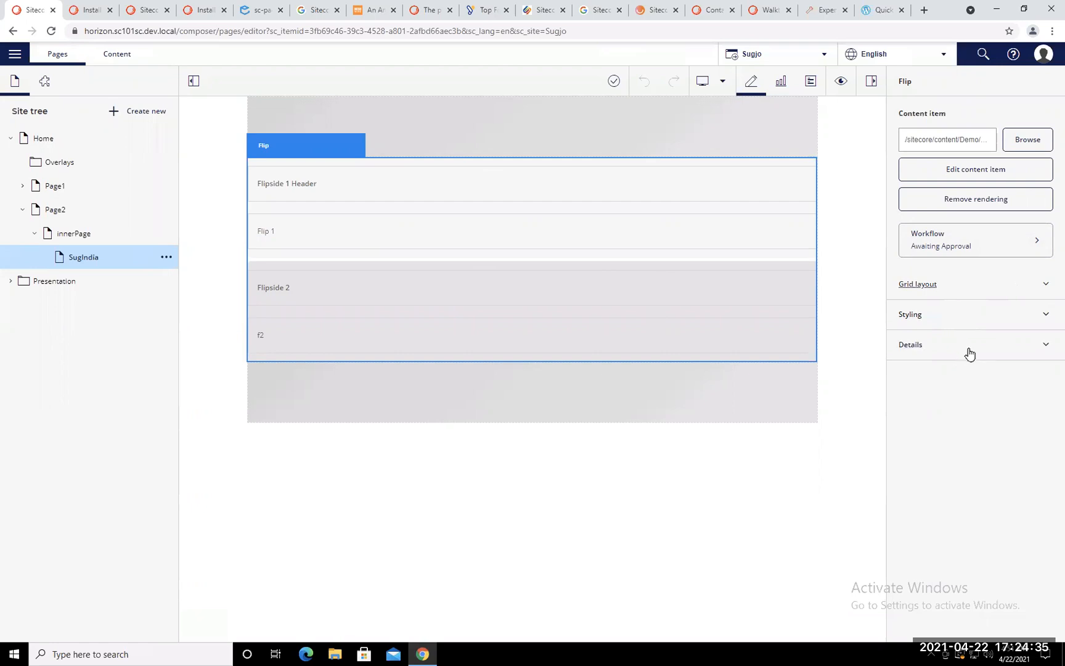
Step: Set the Flip rendering's grid layout size to 4
left_click(1046, 287)
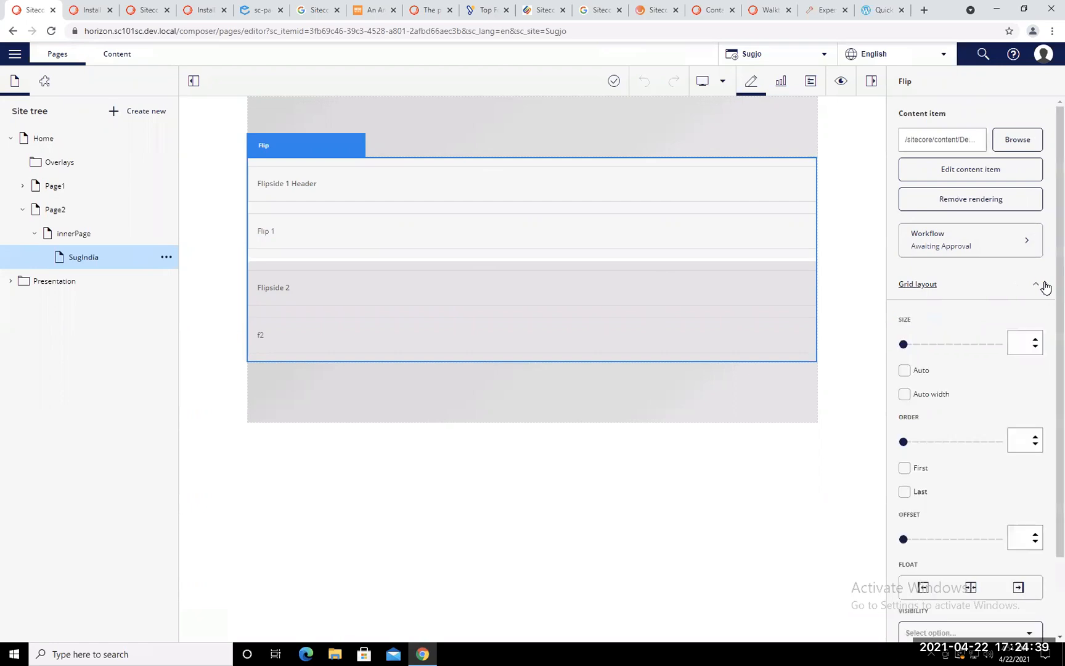
left_click_drag(903, 344, 936, 344)
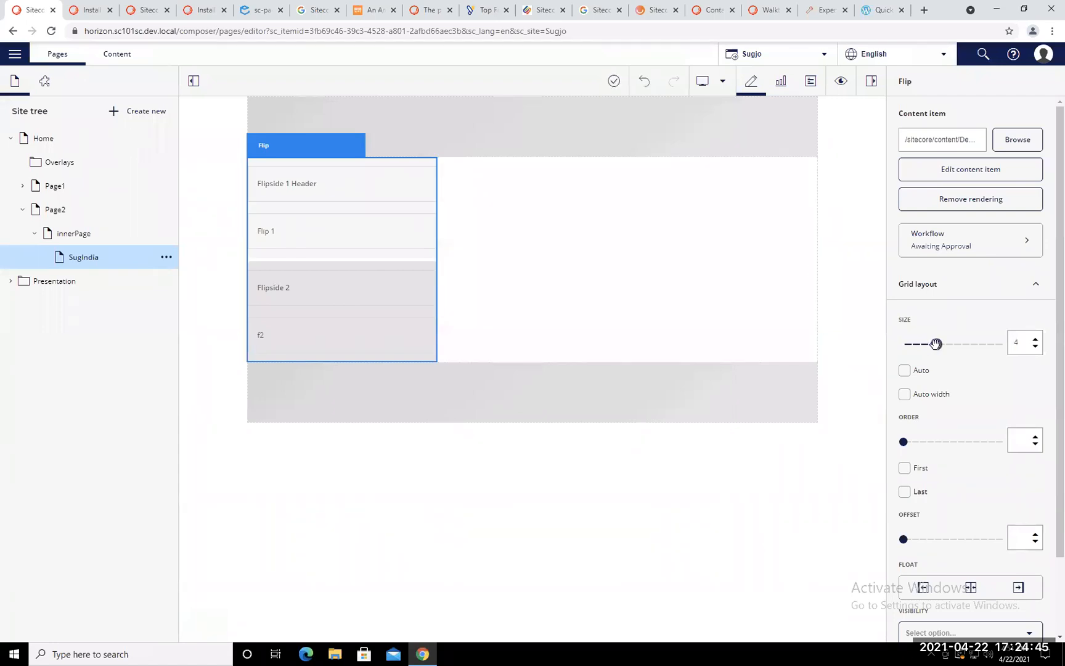
Step: Try to add a Map rendering to the main area of the SugIndia page beside the Flip rendering
left_click(45, 83)
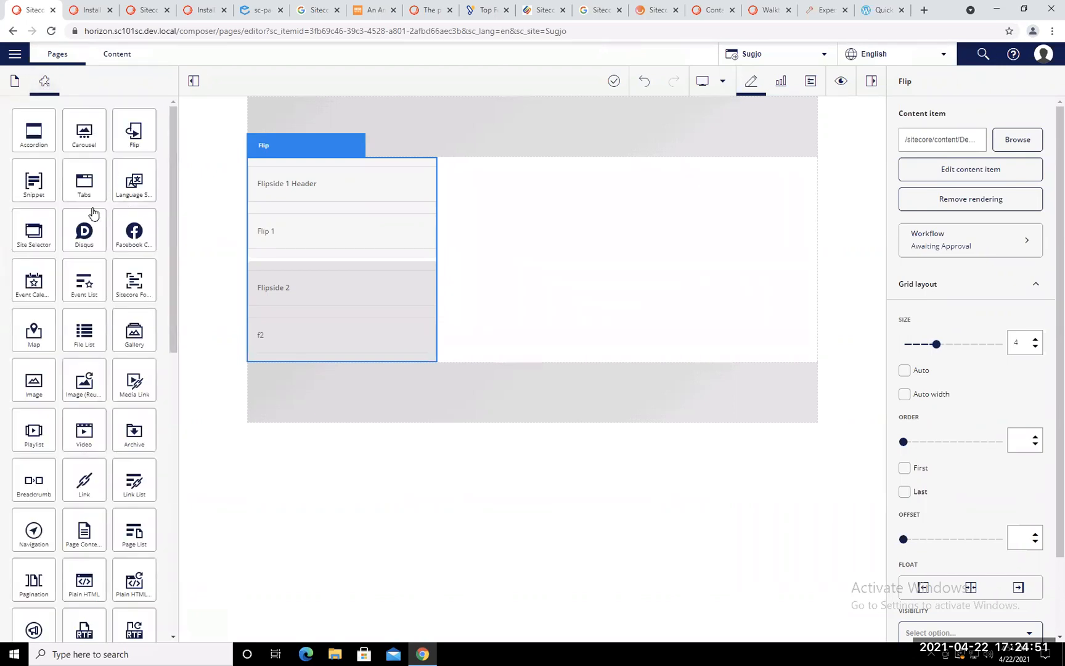
key("ctrl+f")
type("map")
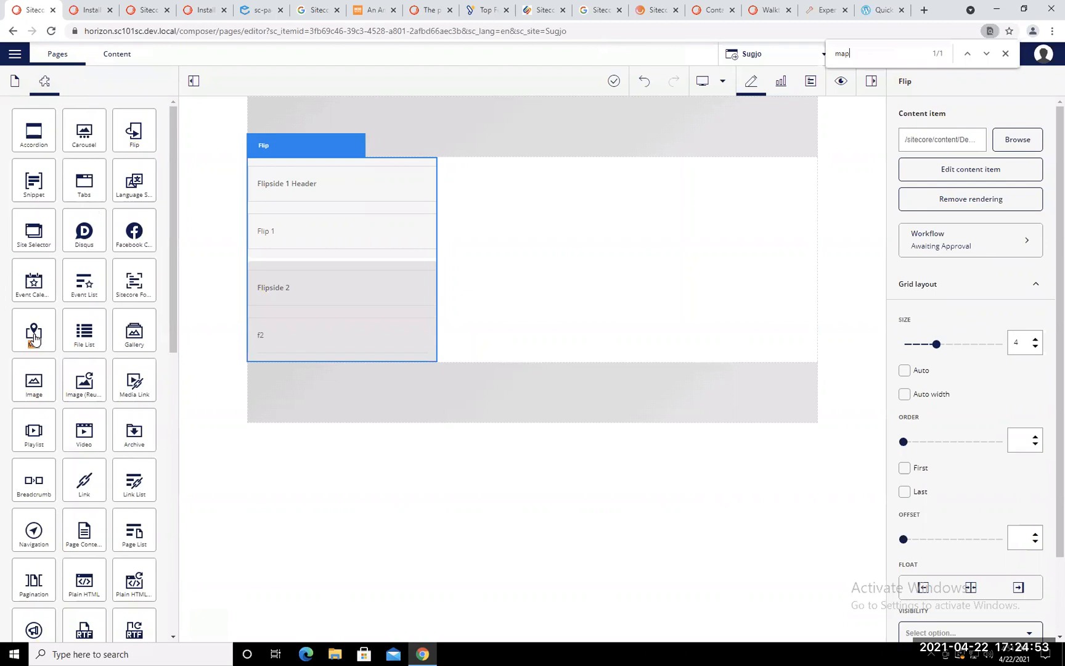
left_click_drag(34, 336, 304, 283)
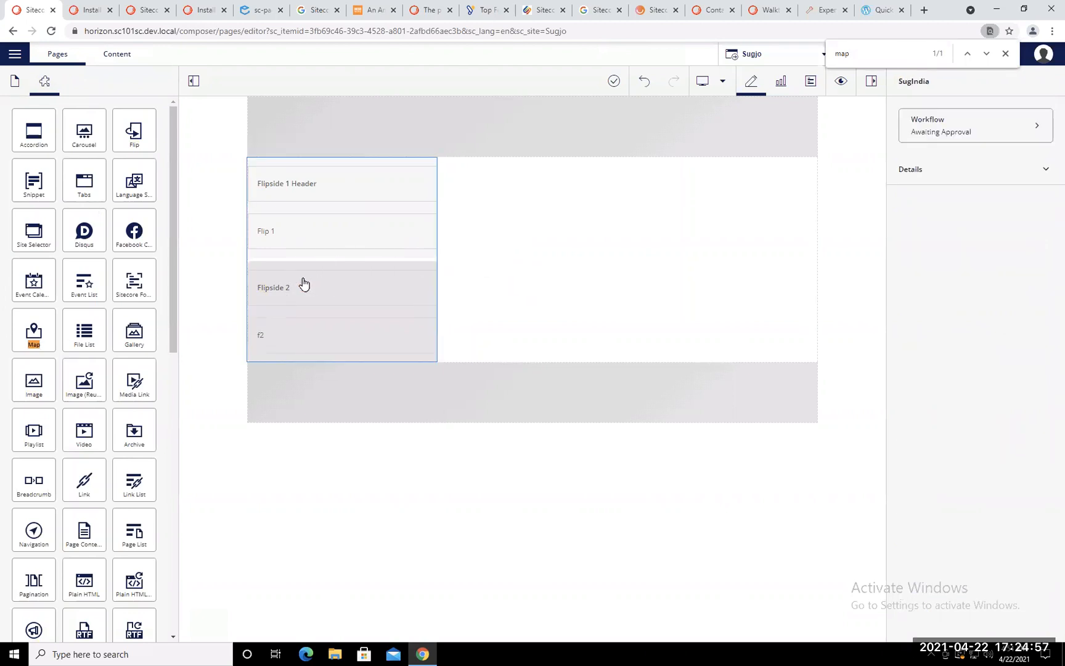
key("Escape")
left_click_drag(38, 340, 419, 281)
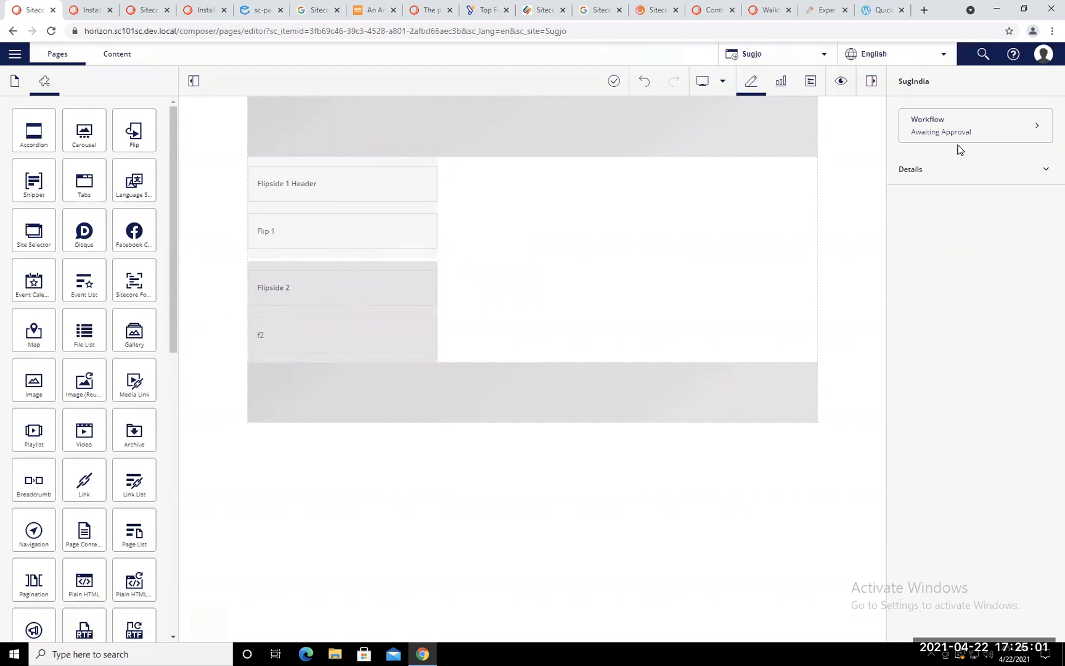
Step: Reject the SugIndia page in its workflow to send it back to draft
left_click(1021, 132)
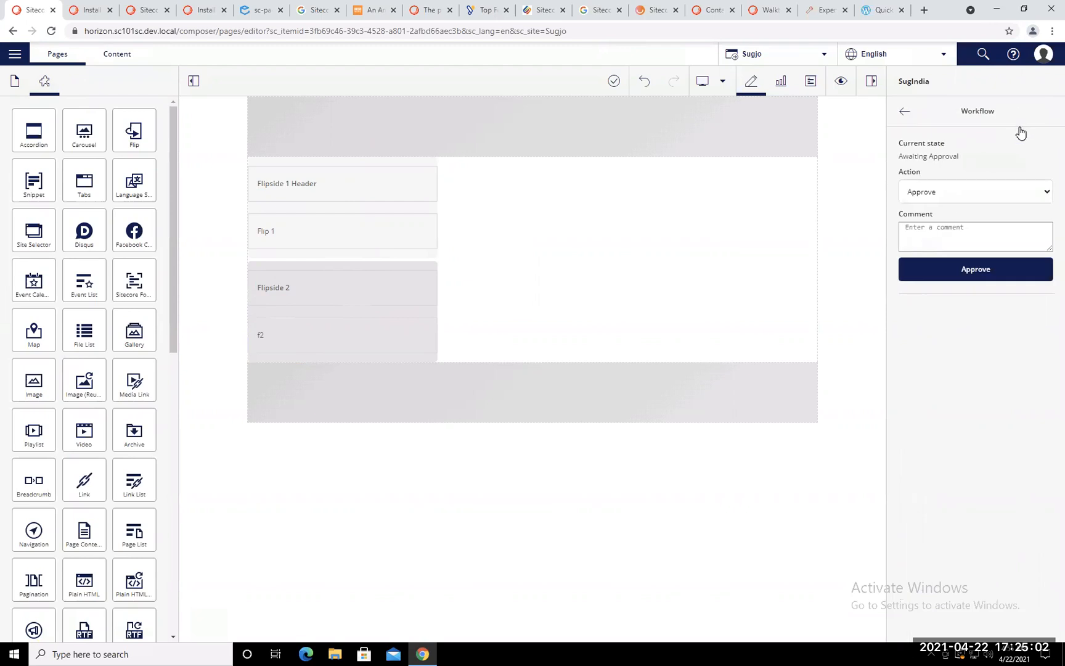
left_click(1016, 195)
left_click(956, 233)
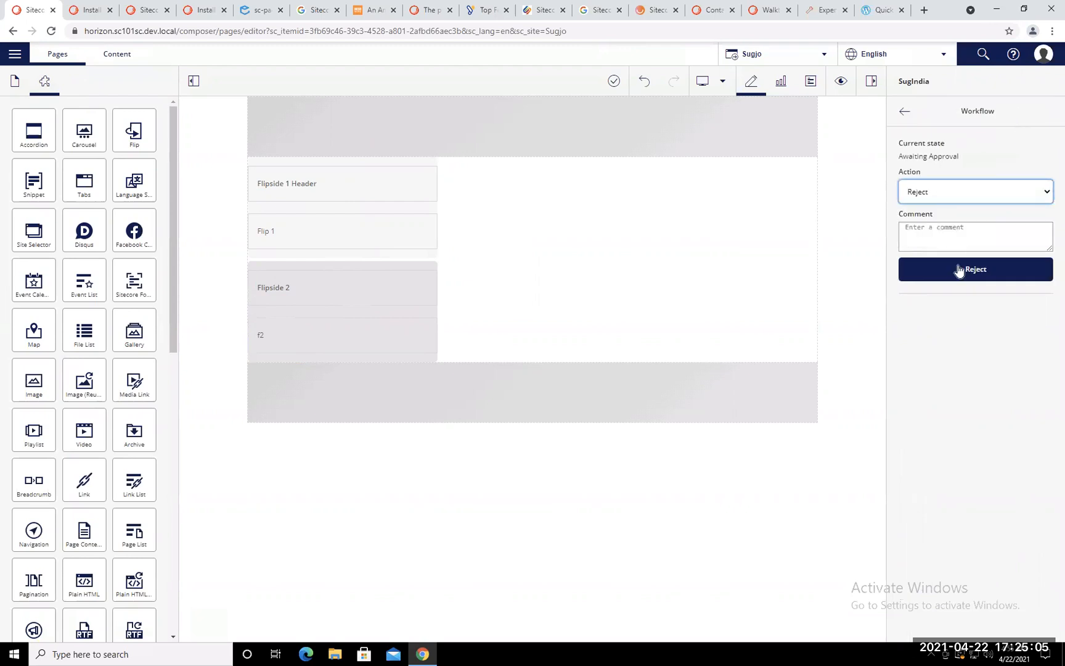
left_click(959, 269)
left_click_drag(32, 391, 311, 290)
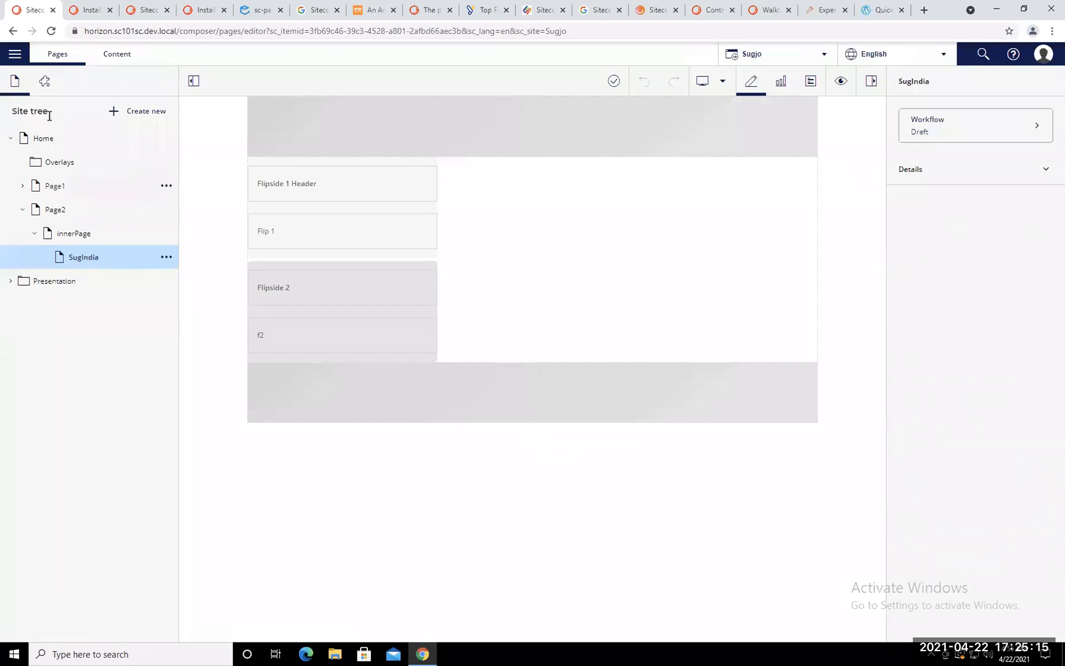
Step: Find the Map rendering and place it in the main placeholder directly below the Flip rendering
left_click(45, 87)
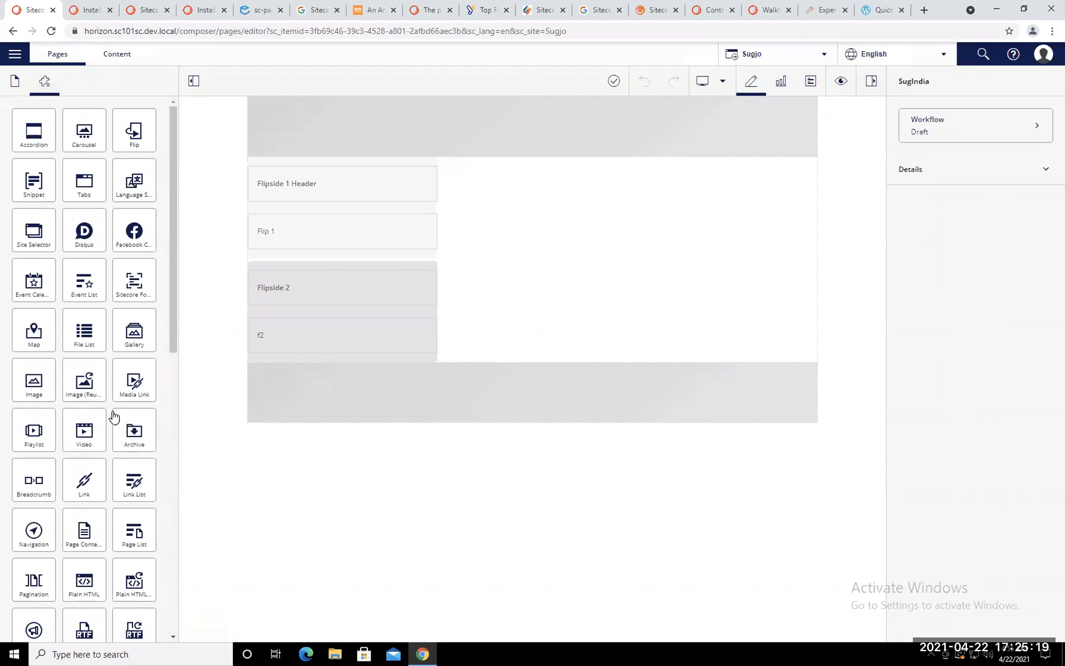
key("ctrl+f")
type("map")
key("Escape")
left_click_drag(36, 343, 372, 363)
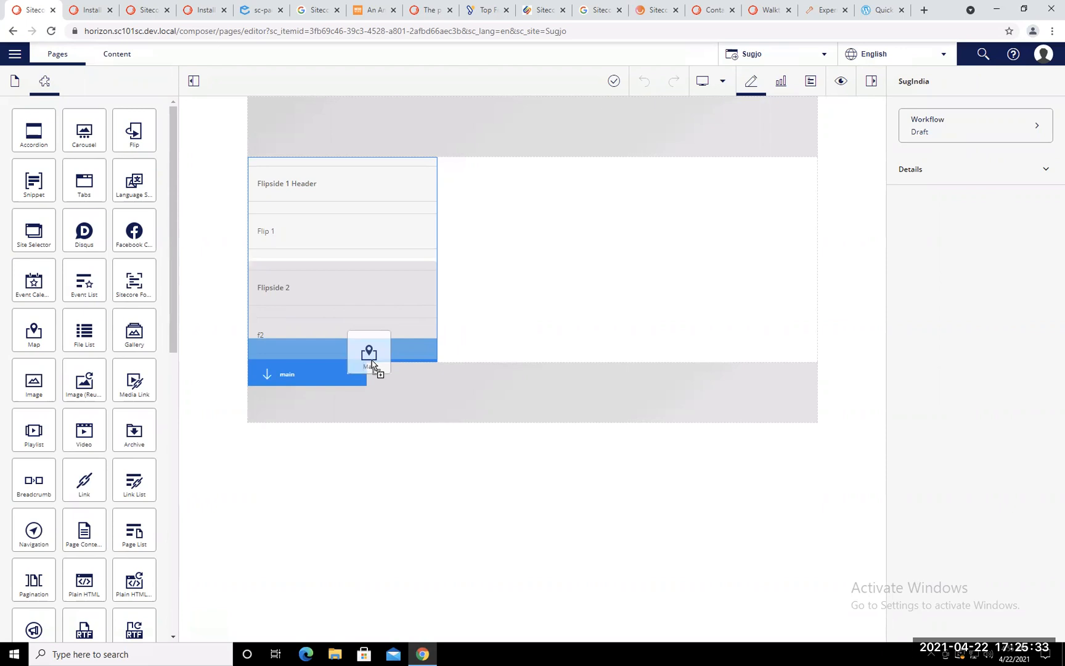
left_click_drag(372, 365, 371, 365)
left_click_drag(372, 364, 372, 365)
left_click_drag(372, 365, 332, 375)
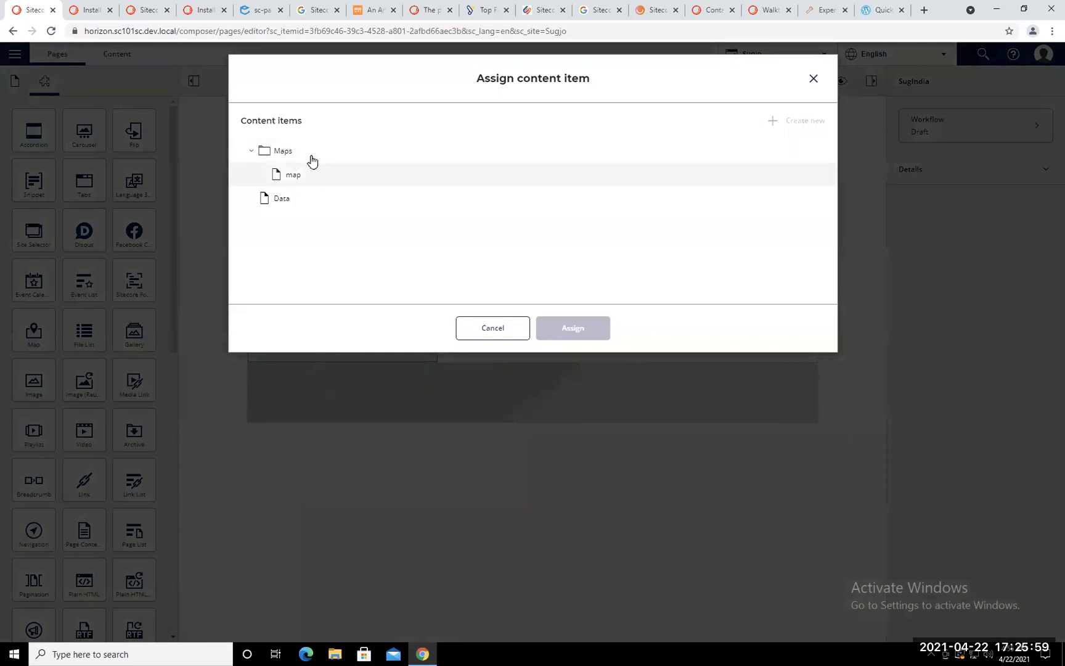
Step: Create a subfolder named Maps inside the existing Maps folder using the Maps Folder template
left_click(275, 157)
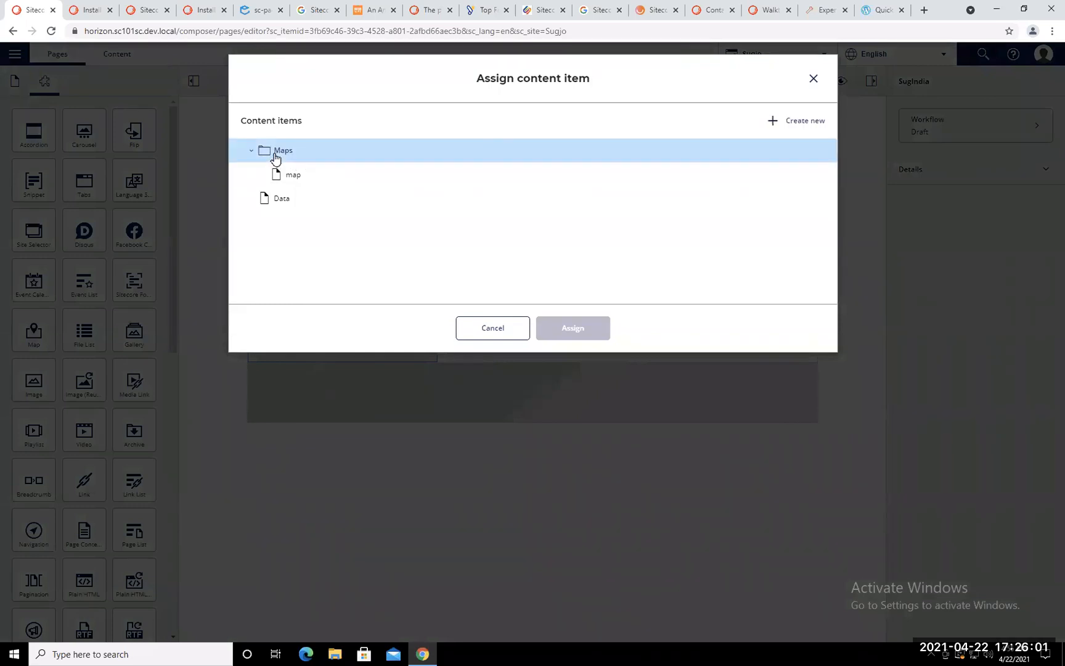
left_click(794, 125)
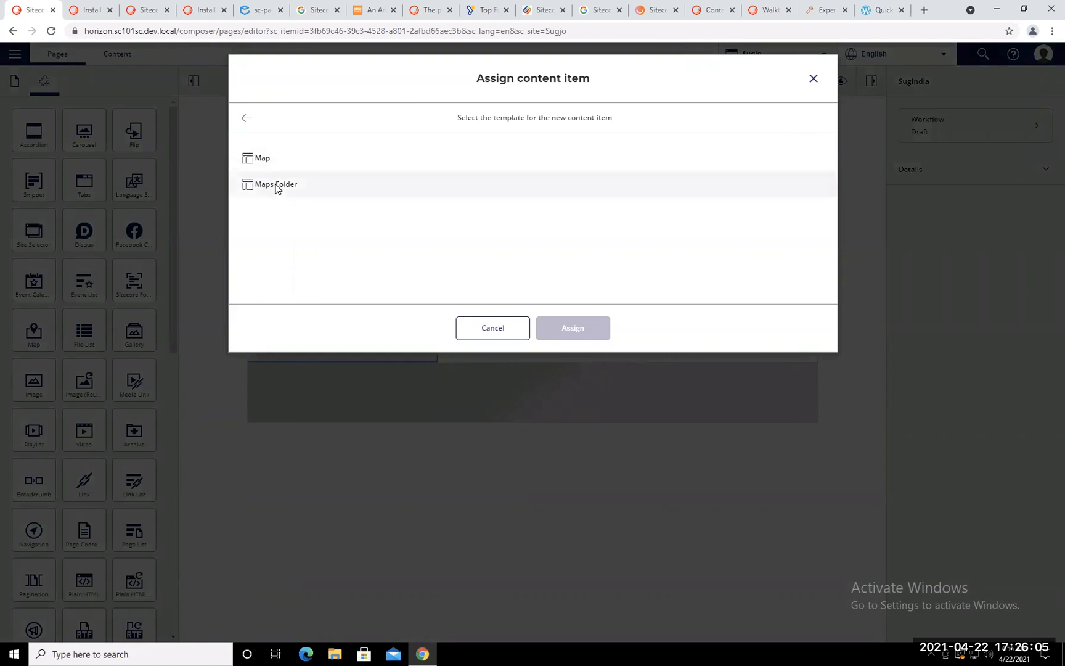
left_click(274, 188)
type("Maps")
key("Return")
Step: Create a Map content item named SugIndiaMap in the new Maps subfolder, assign it to the rendering, and dismiss the Google Maps message
left_click(316, 177)
left_click(300, 201)
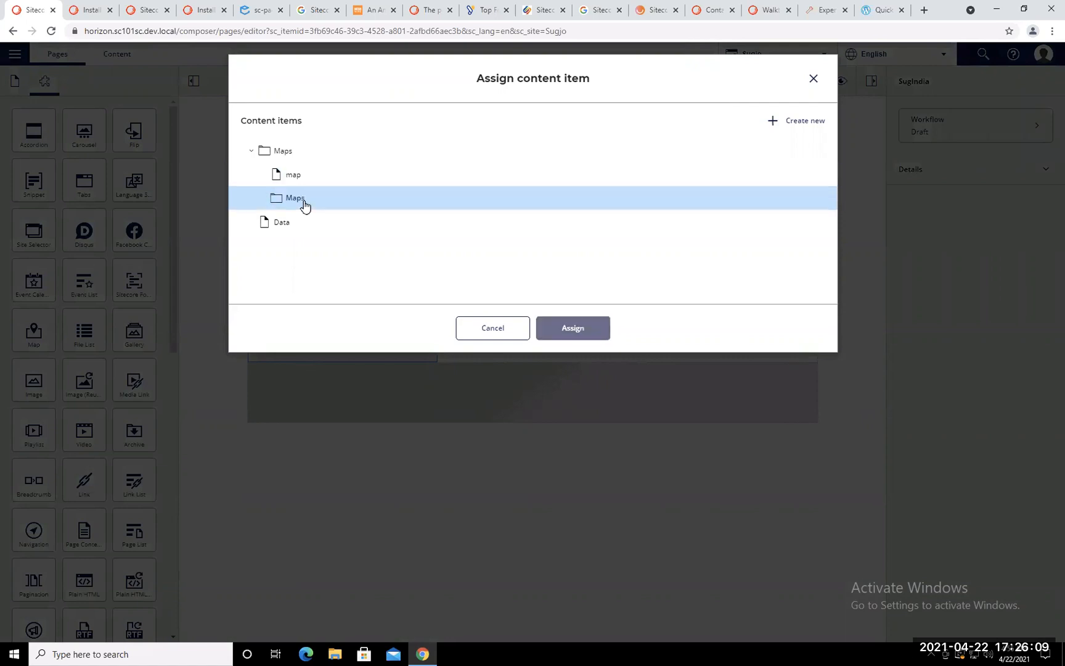
left_click(795, 125)
left_click(300, 159)
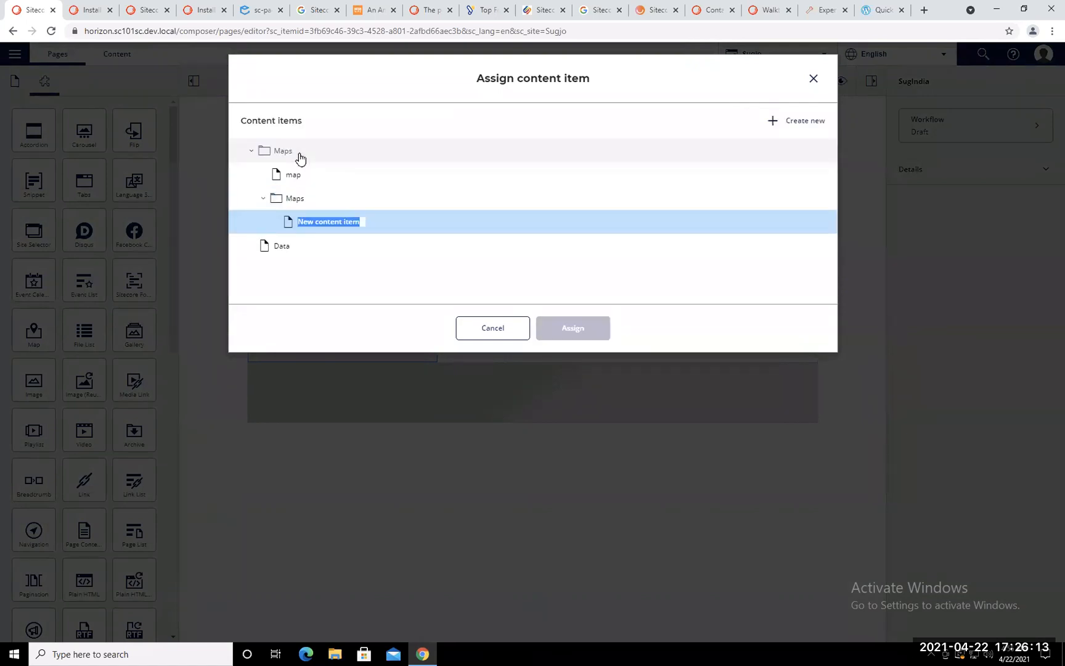
type("SugIndiaMap")
key("Return")
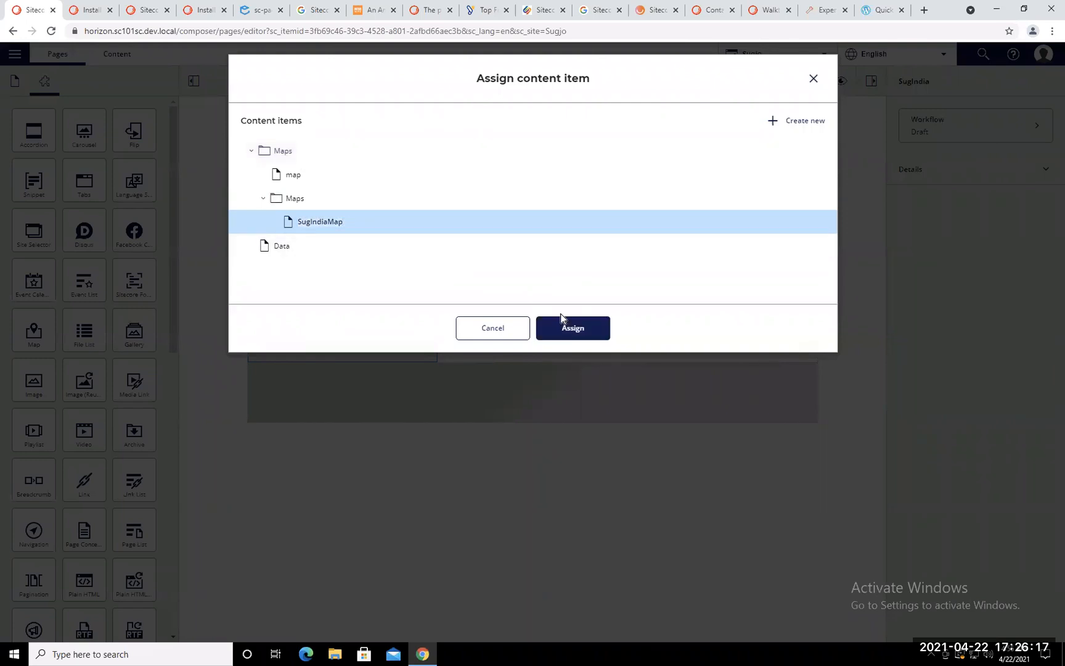
left_click(564, 321)
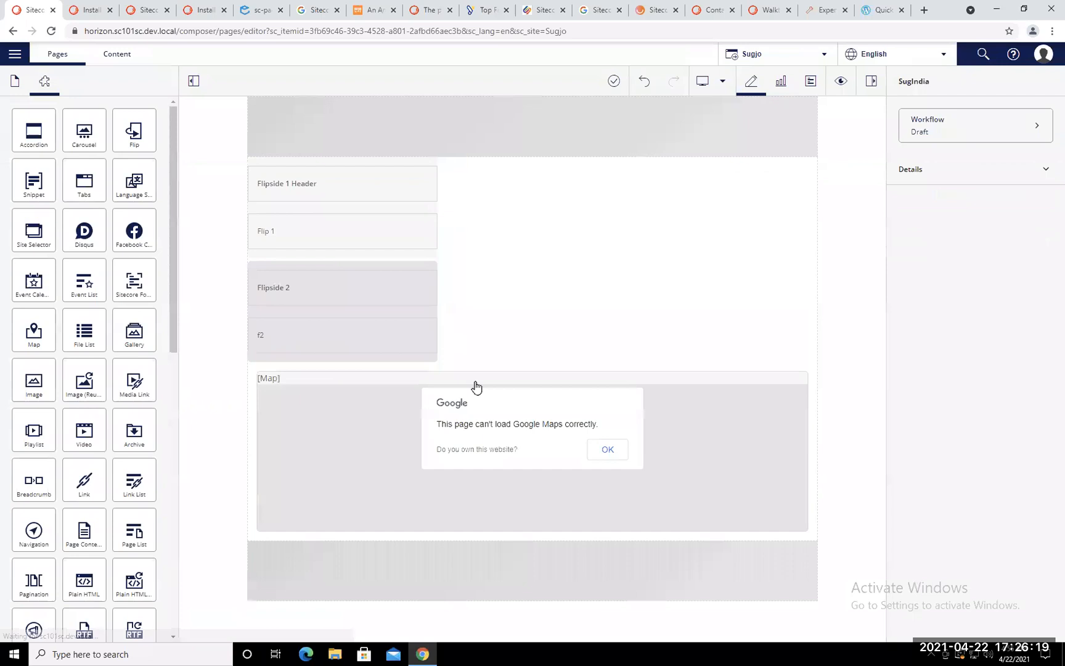
left_click(620, 450)
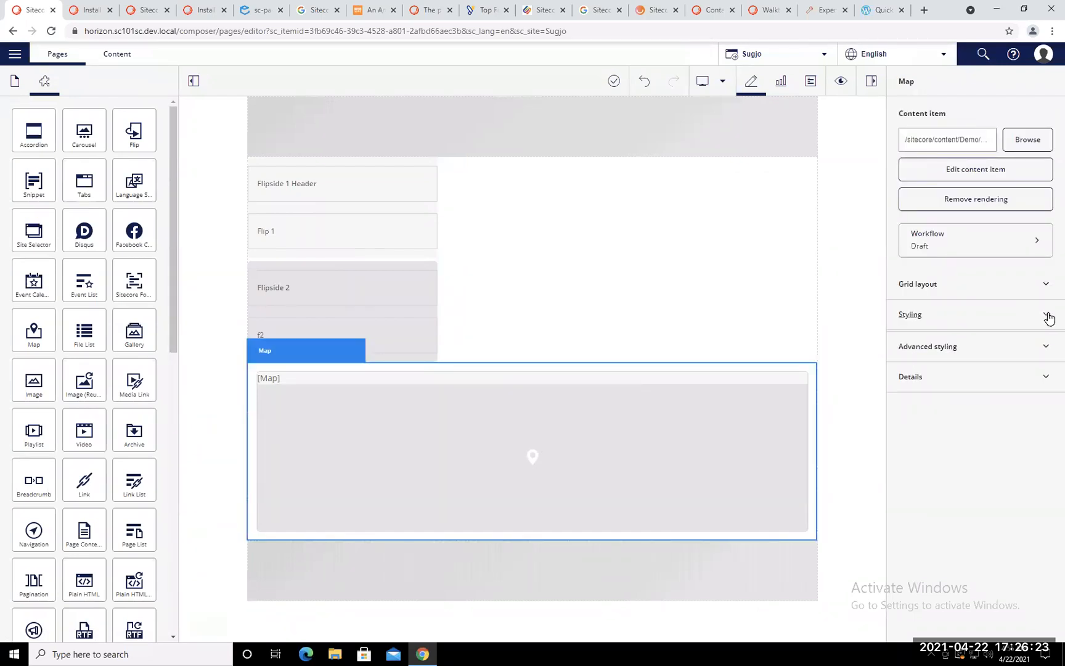
Step: Set the Map rendering's grid layout size to 8 so it sits beside the Flip rendering
left_click(1047, 316)
left_click(1046, 316)
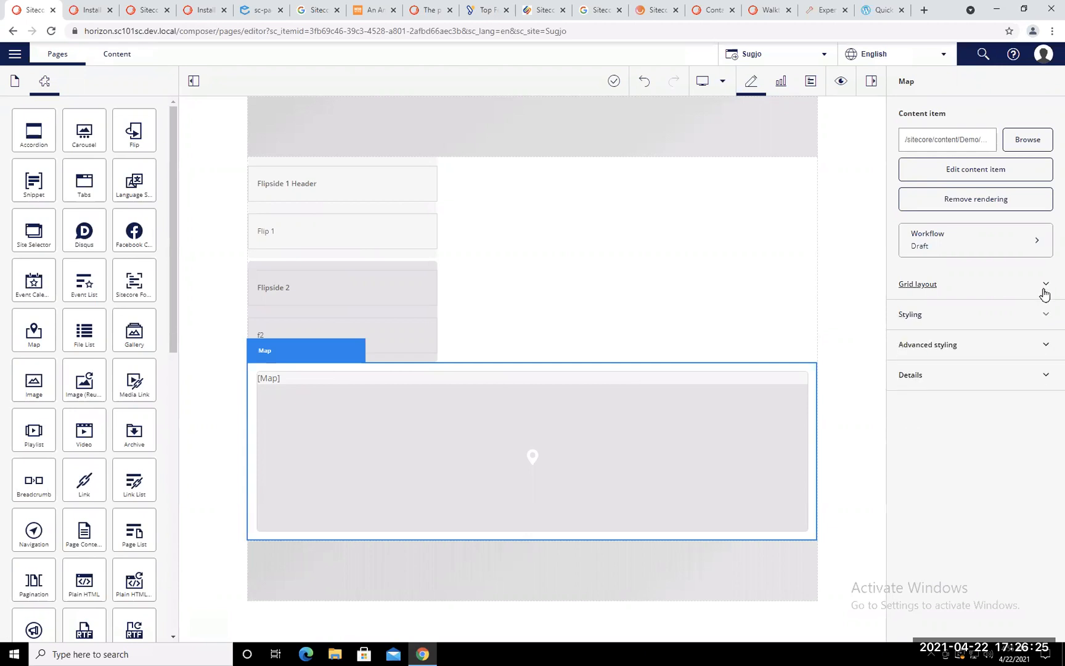
left_click(1045, 284)
left_click_drag(920, 343, 961, 344)
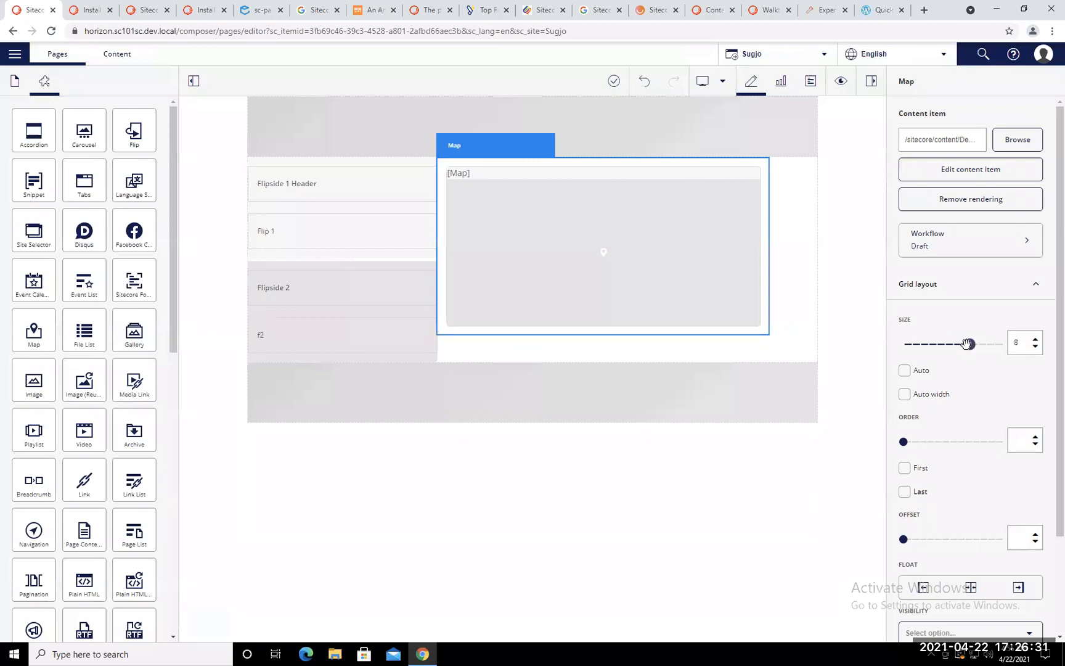
left_click_drag(968, 343, 969, 343)
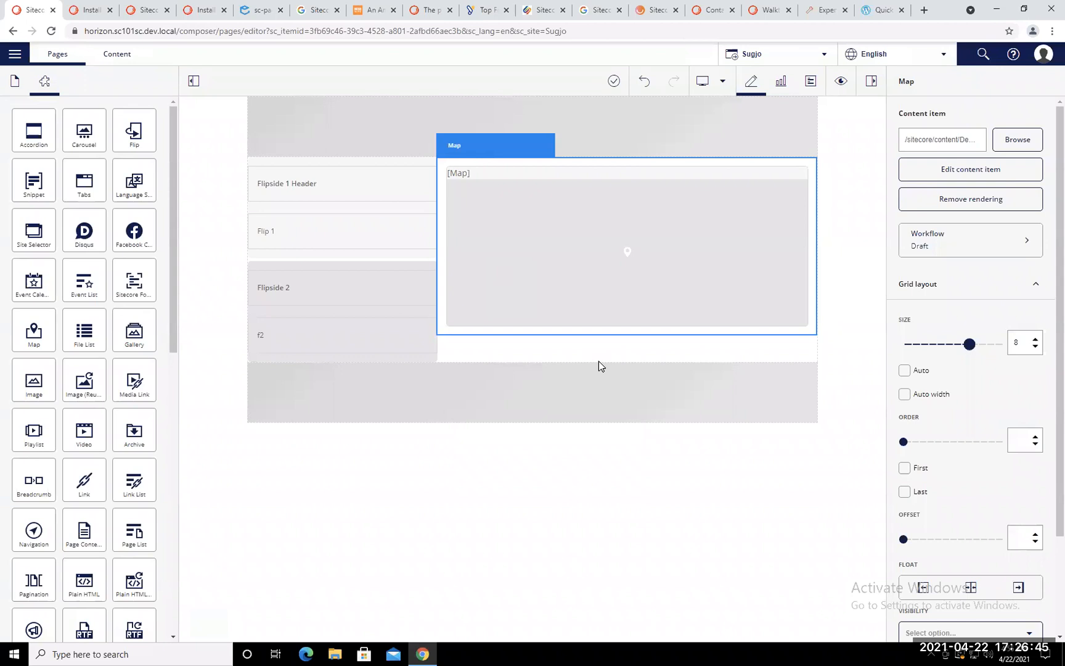
left_click(383, 339)
scroll(175, 456, "down", 5)
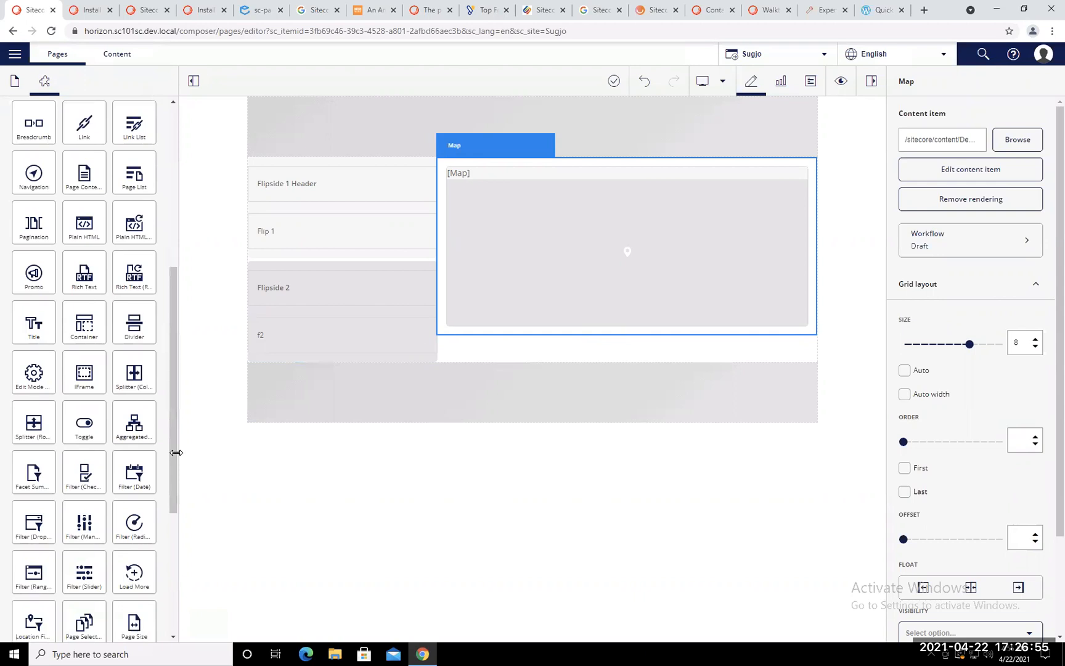
scroll(173, 530, "down", 4)
left_click_drag(179, 537, 192, 285)
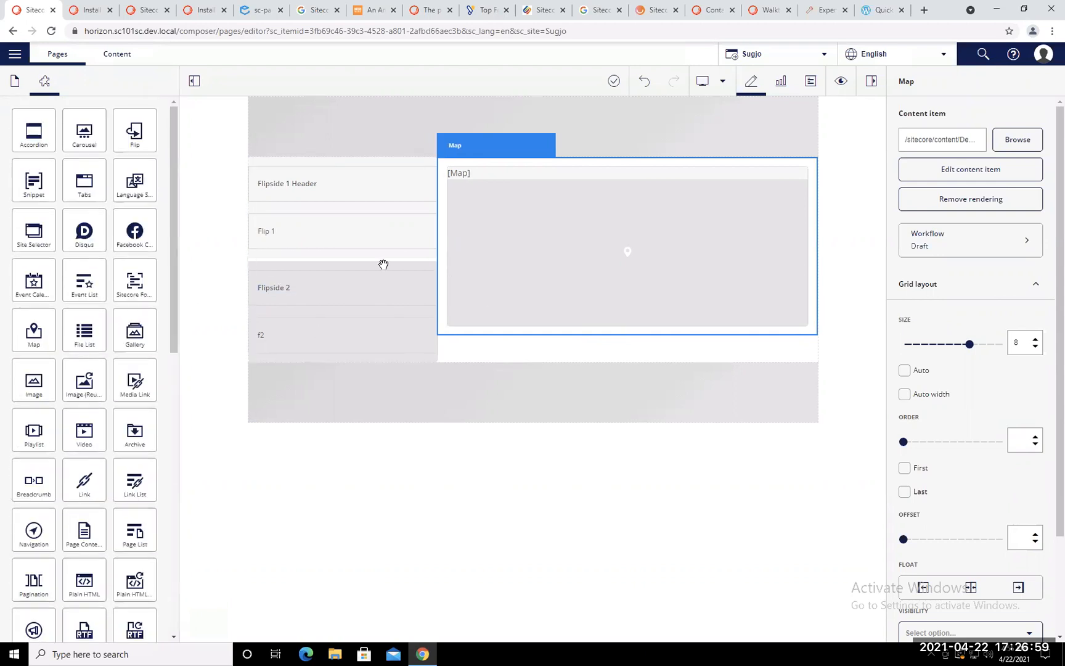
Step: Return to the site tree and open the SugIndia page's fields in the content editor
left_click(17, 82)
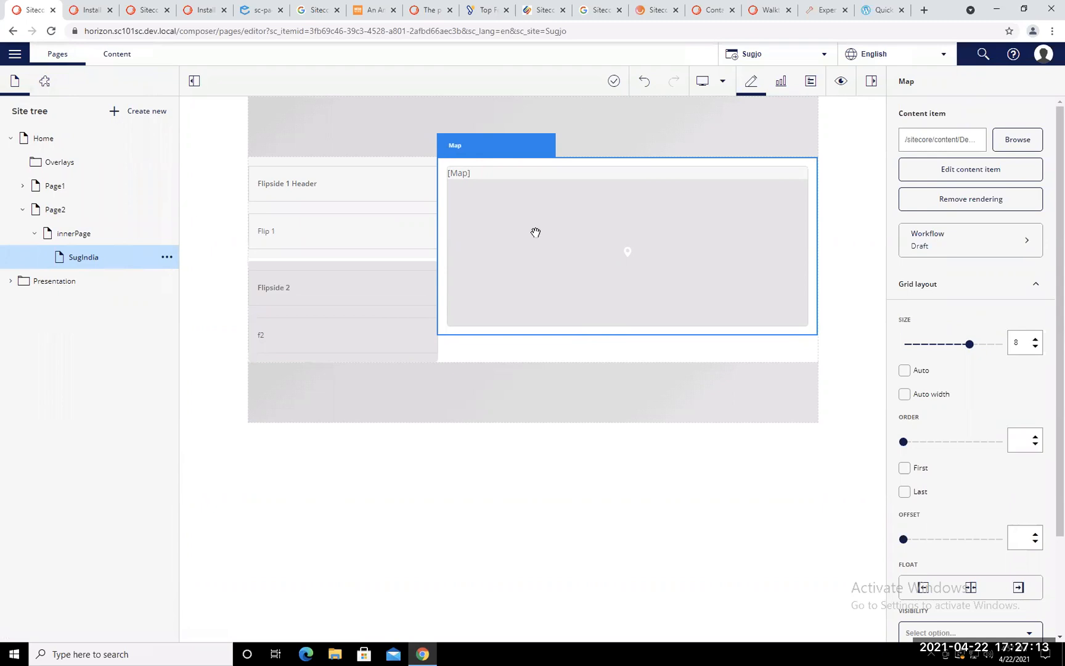
left_click(119, 60)
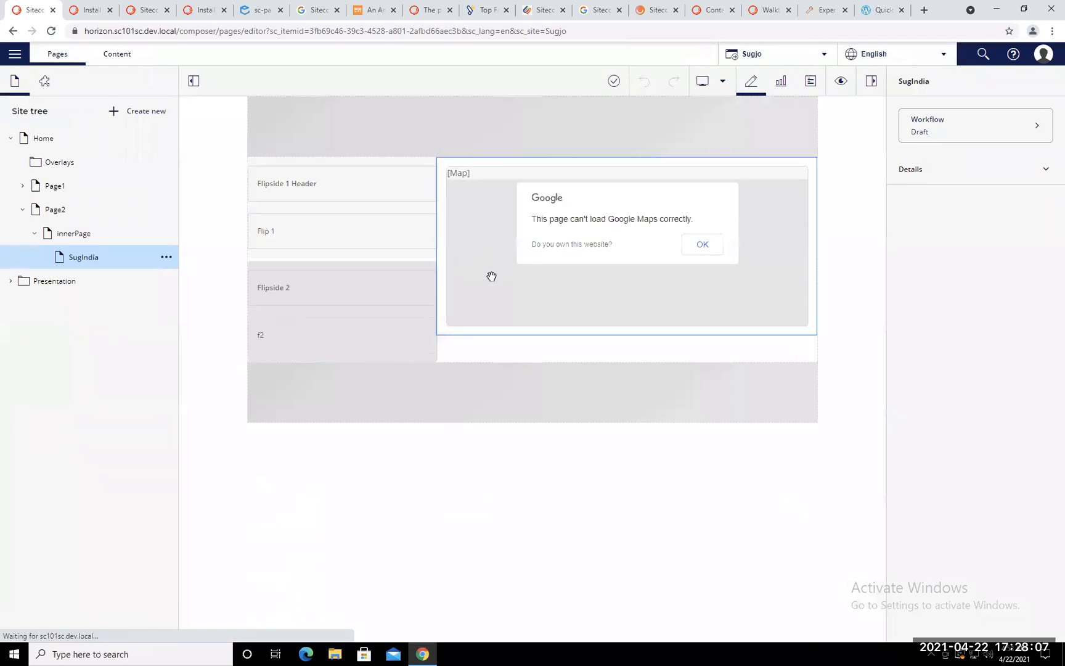
left_click(118, 54)
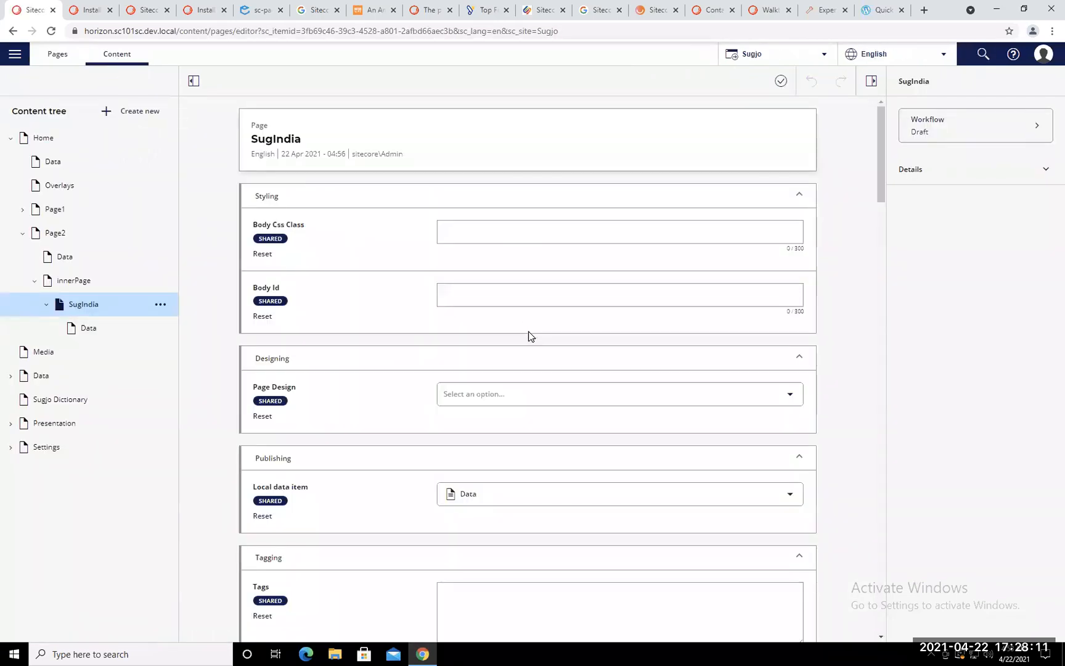
Step: Set the page's OpenGraph image to the PNG from the Sugjo media folder and place the cursor in its alternate text
scroll(529, 331, "down", 10)
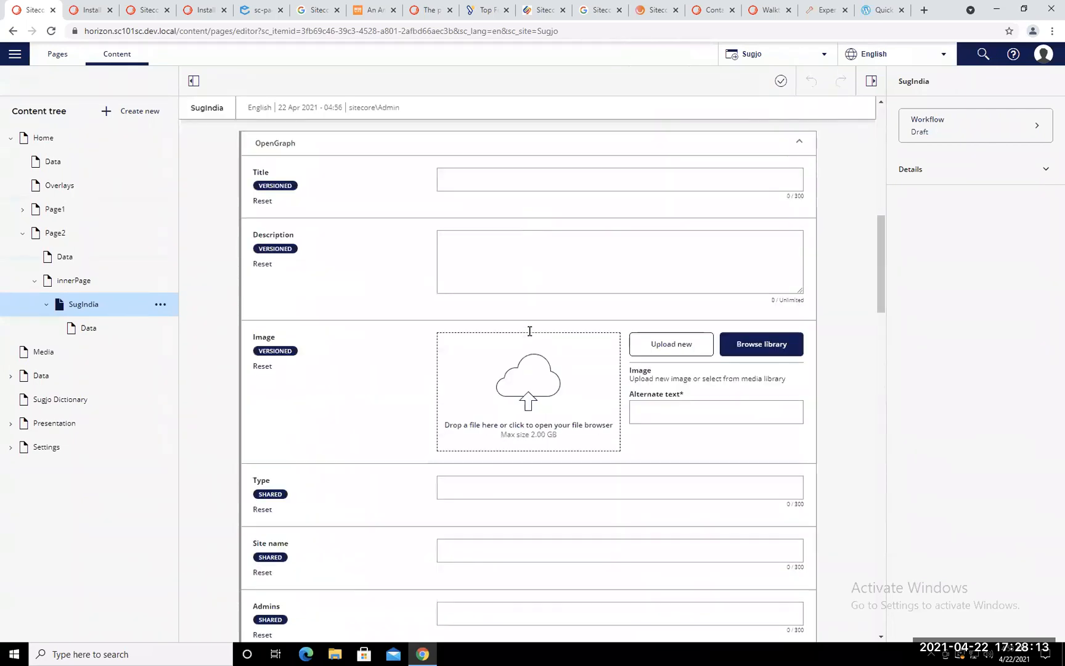
scroll(529, 331, "down", 3)
scroll(528, 330, "up", 2)
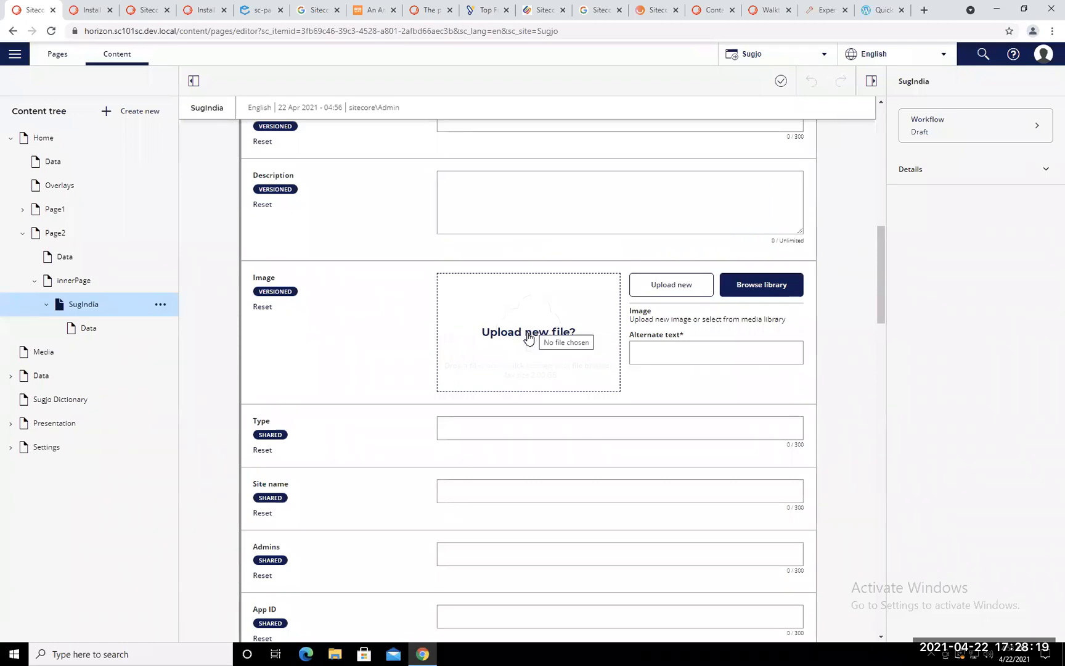
left_click(768, 284)
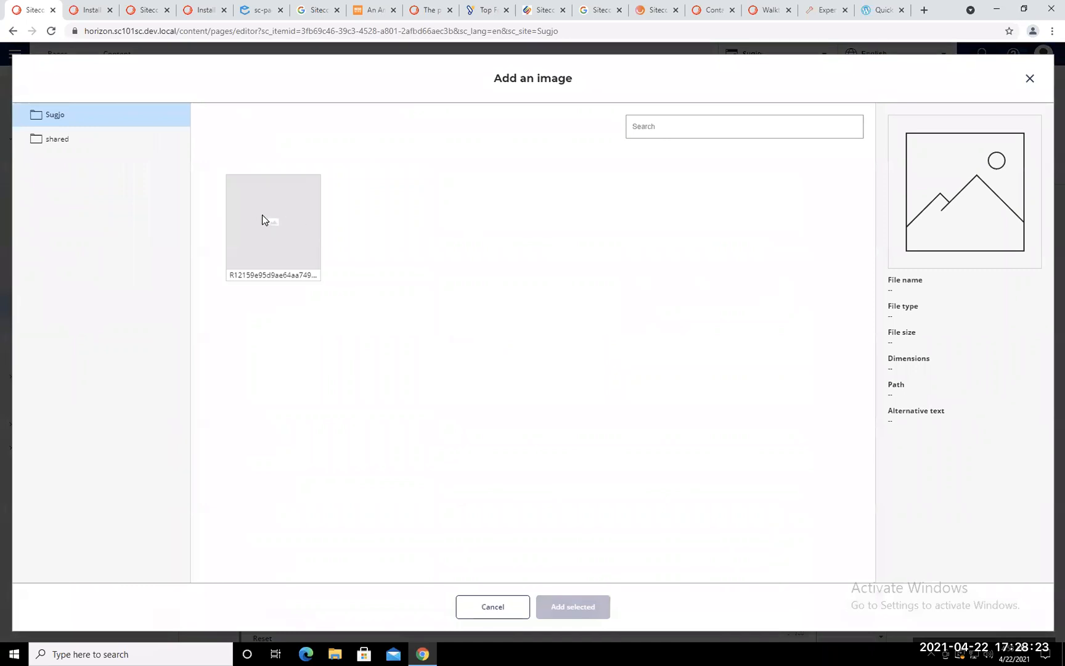
left_click(262, 216)
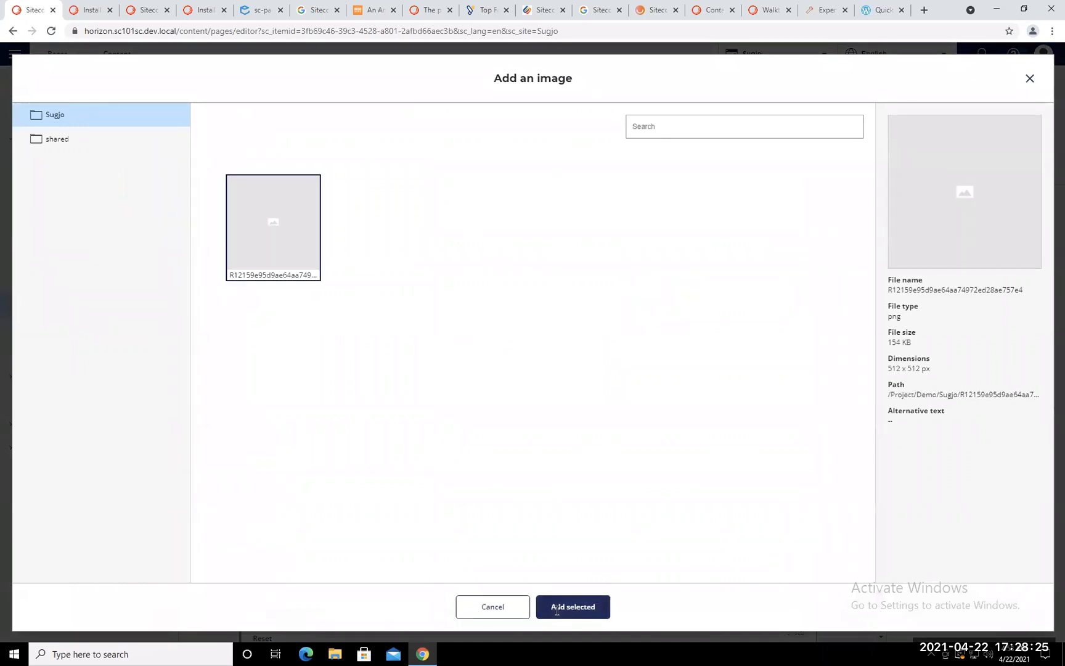
left_click(556, 609)
left_click(694, 355)
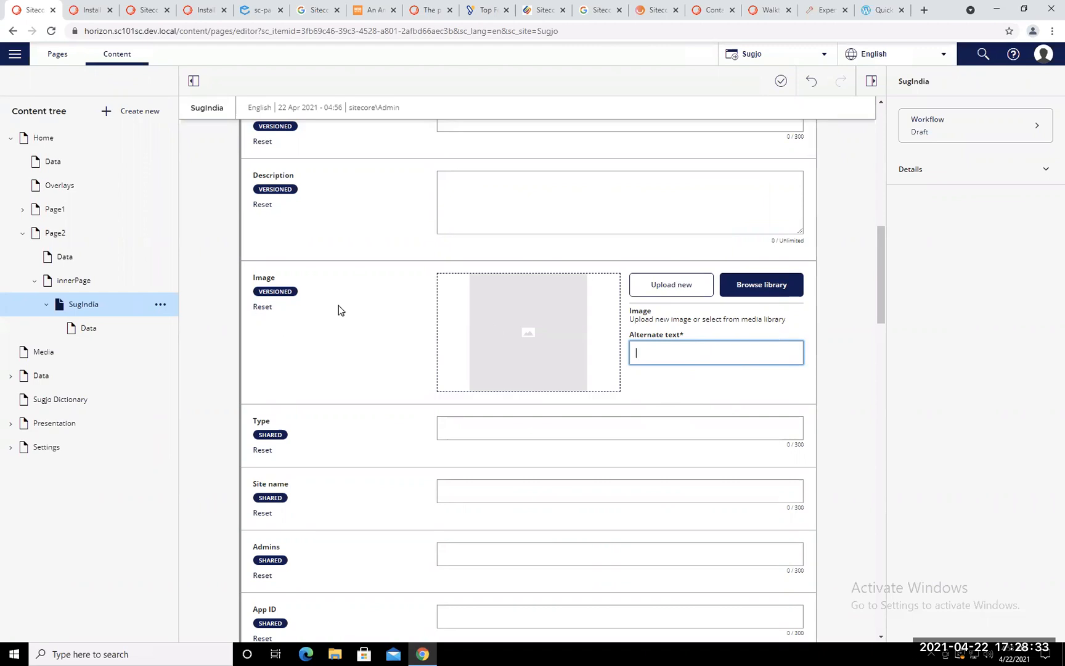
Step: Set the SugIndia page's Content field to "Edit this" in the visual editor and save it
scroll(490, 331, "down", 10)
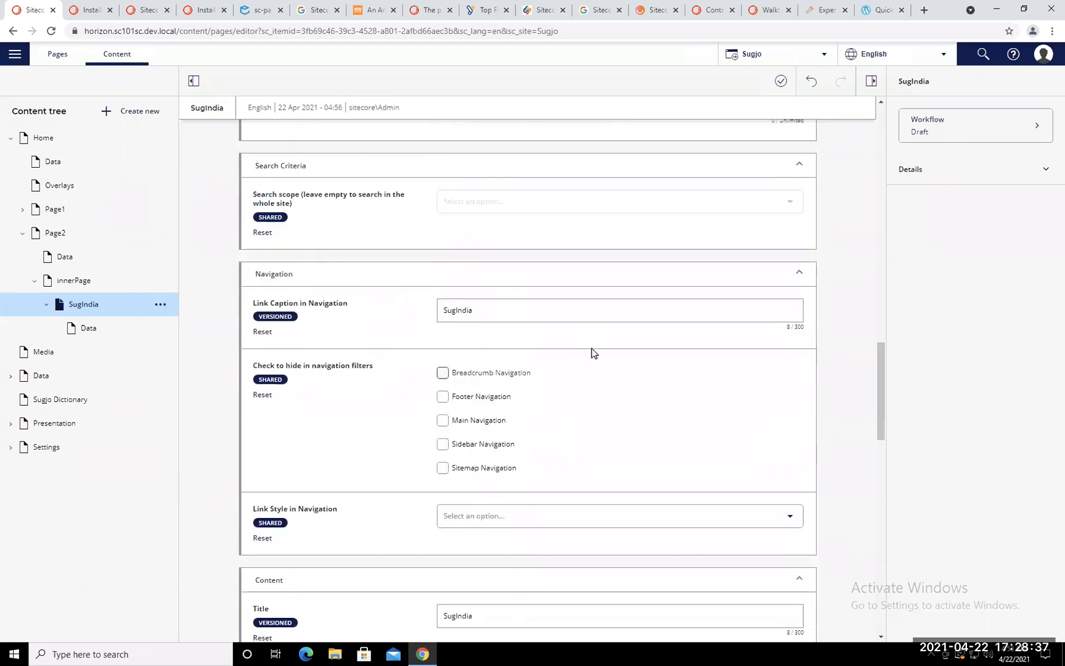
scroll(591, 352, "down", 5)
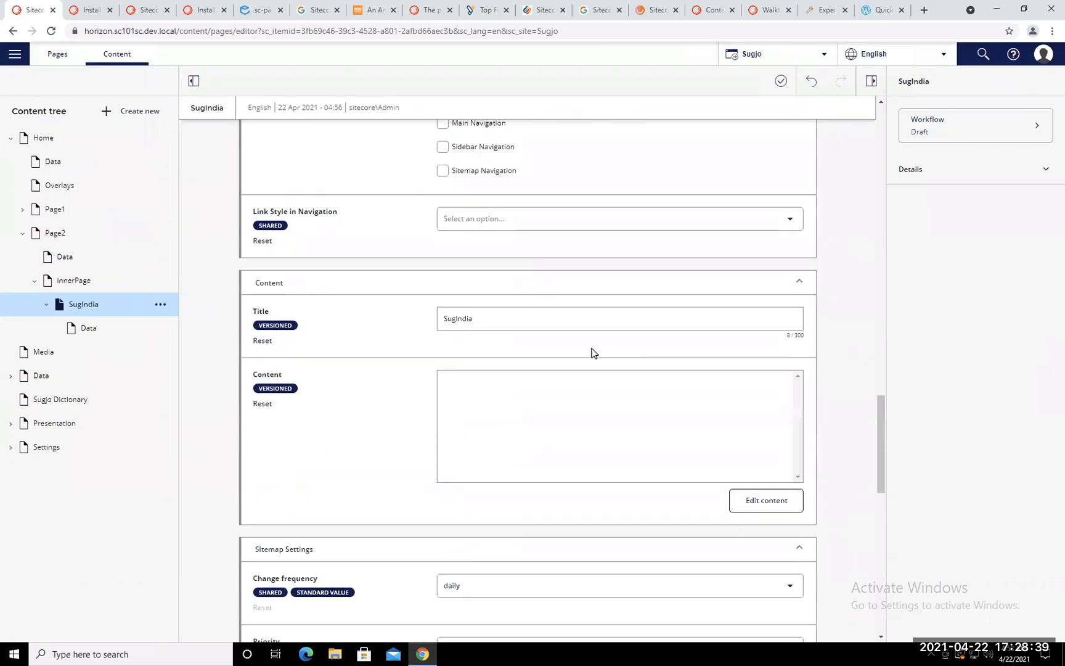
scroll(591, 352, "up", 11)
scroll(760, 368, "down", 13)
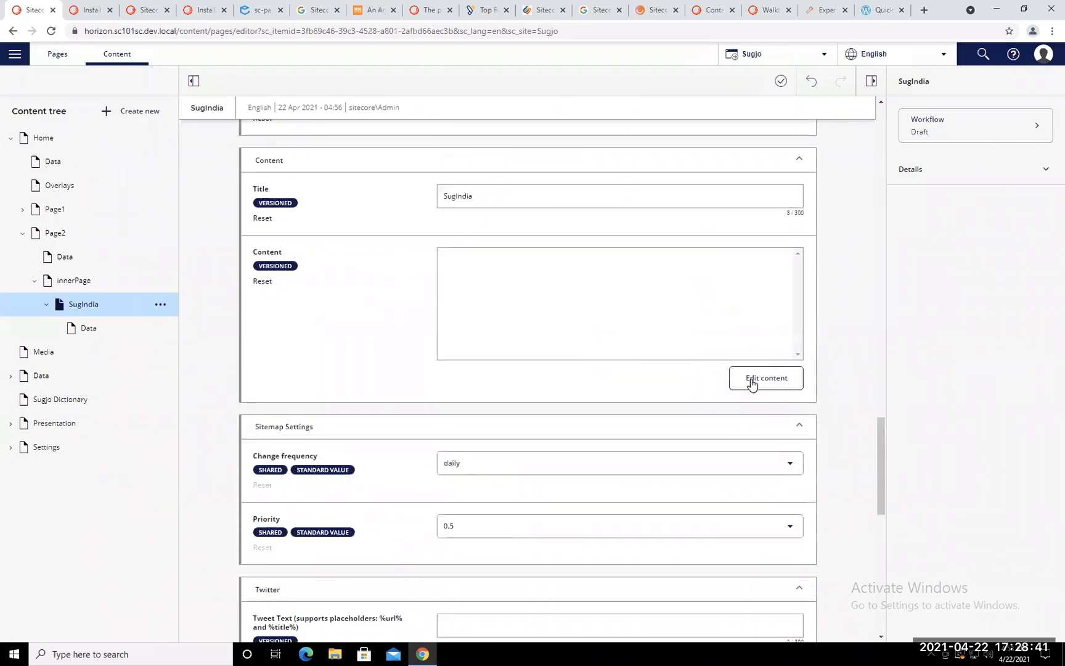
left_click(751, 378)
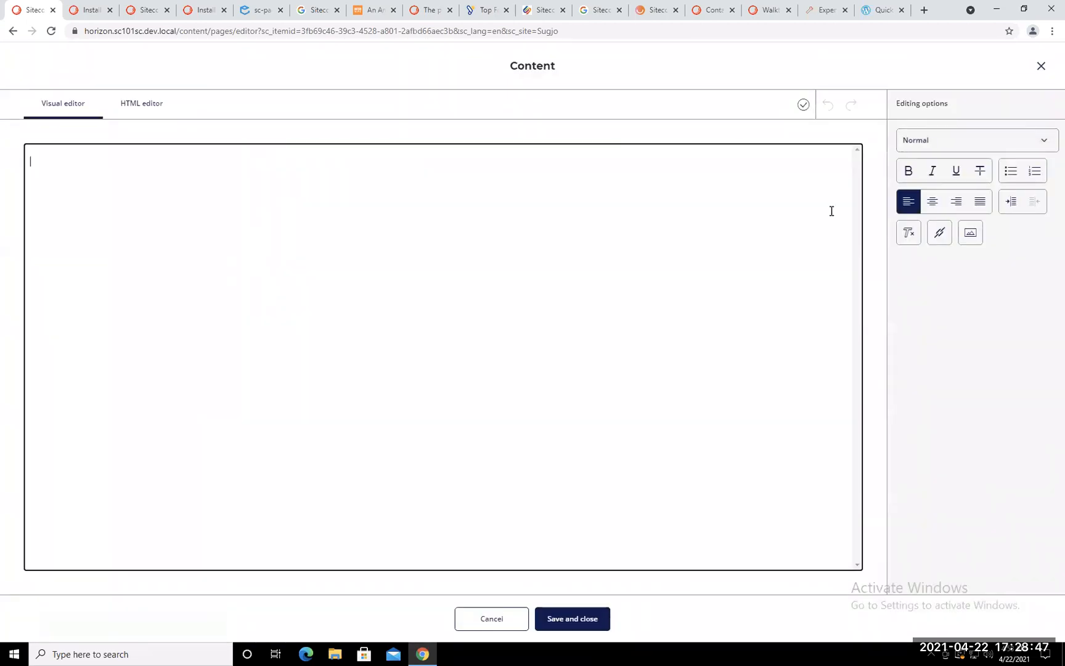
left_click(1041, 66)
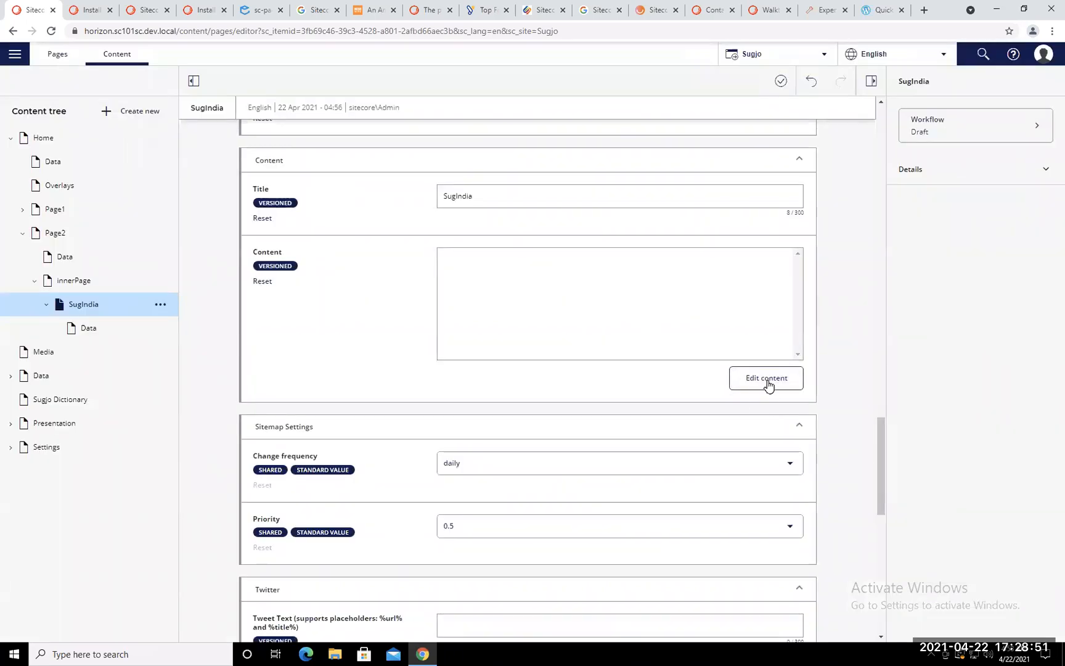
left_click(767, 378)
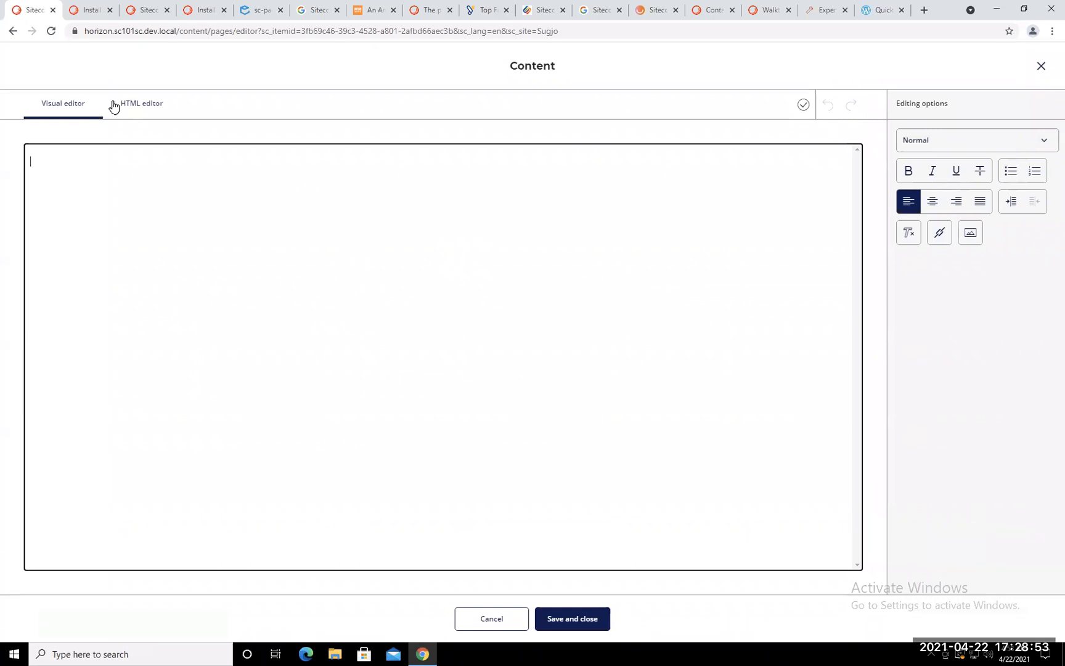
left_click(126, 109)
left_click(74, 109)
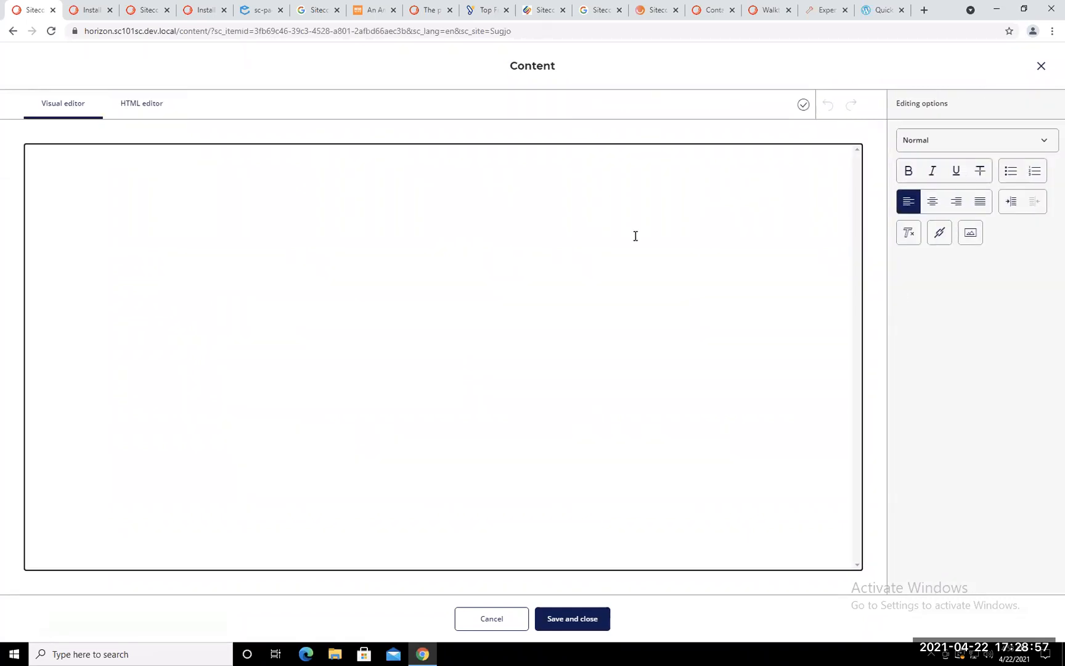
type("Edit this")
left_click(592, 614)
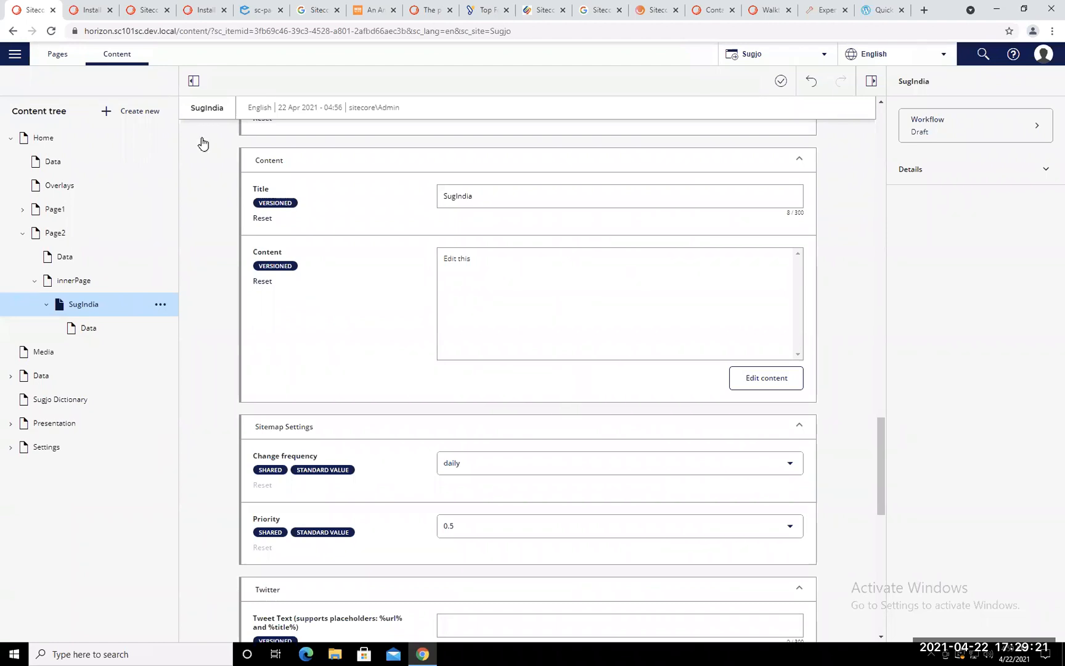
Step: Return to the page editor, preview the SugIndia page, and dismiss the Google Maps message
left_click(61, 55)
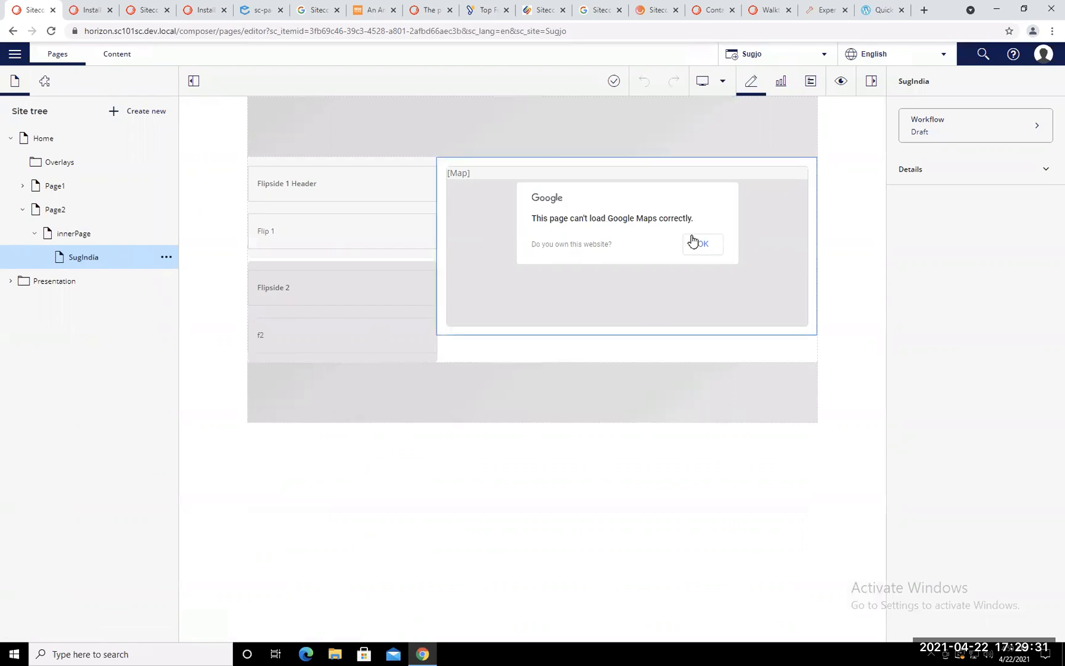
left_click(842, 86)
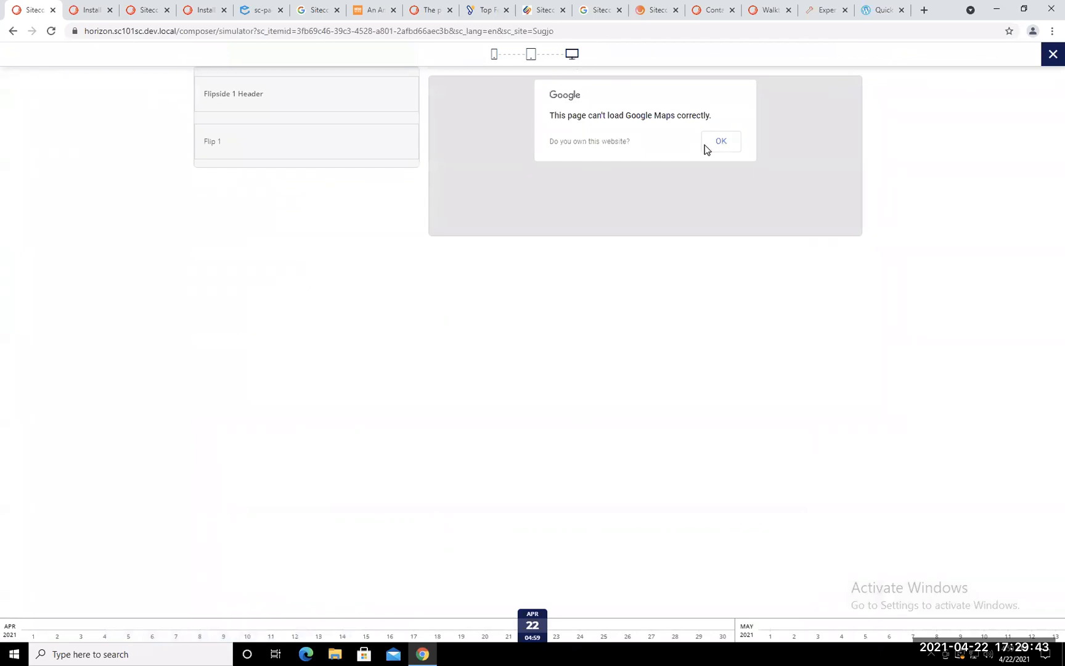
left_click(719, 142)
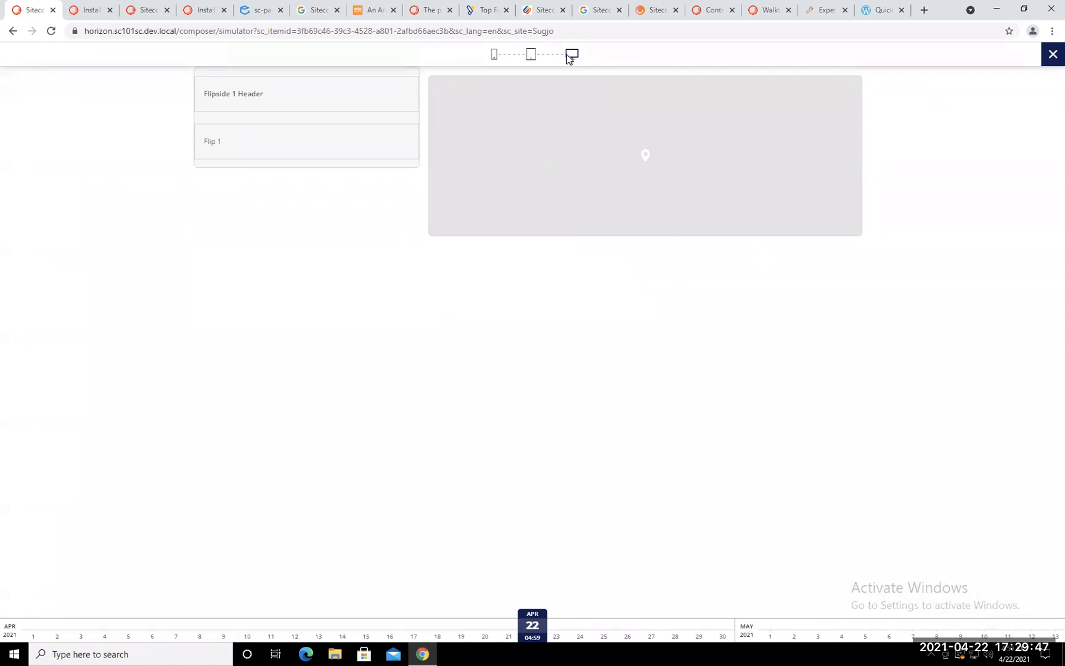
Step: Preview the page on a tablet in both portrait and landscape orientation
left_click(531, 55)
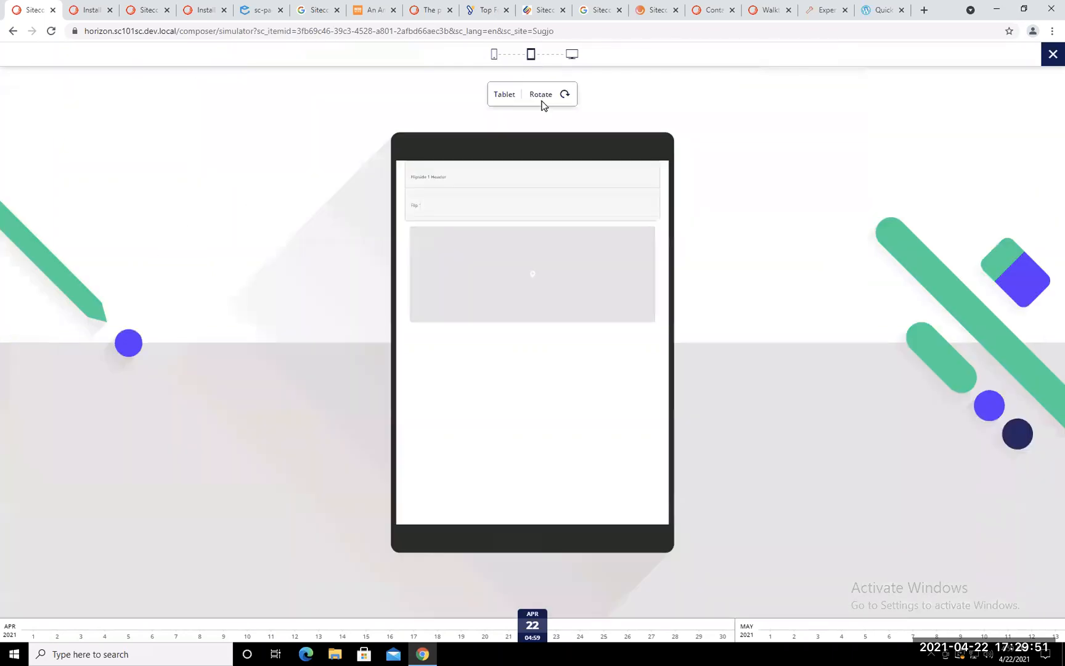
left_click(548, 100)
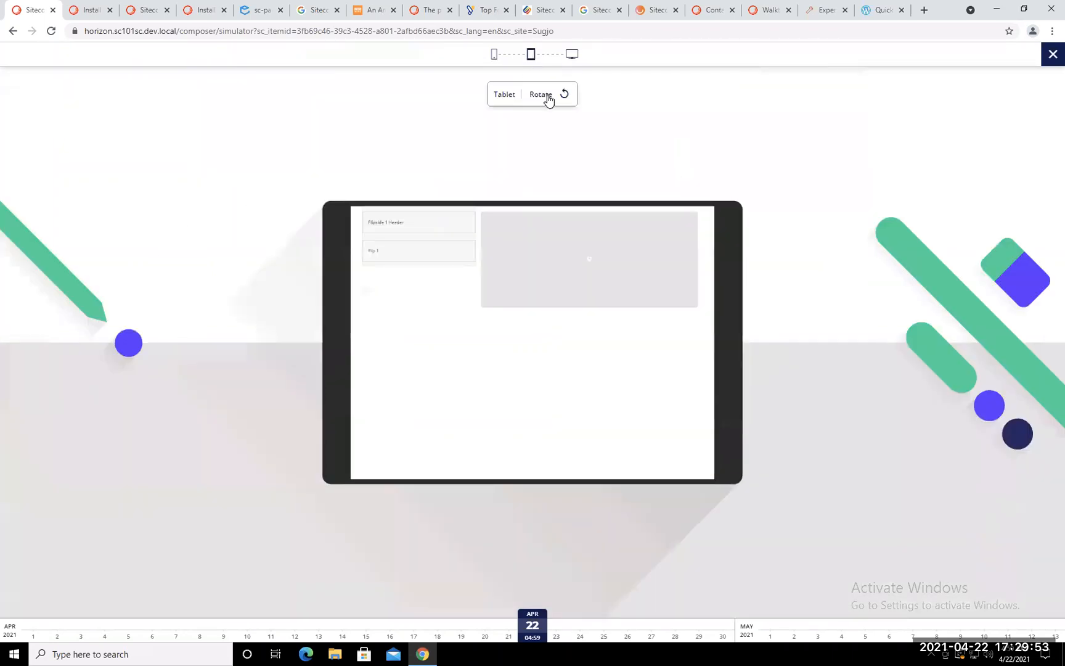
left_click(548, 101)
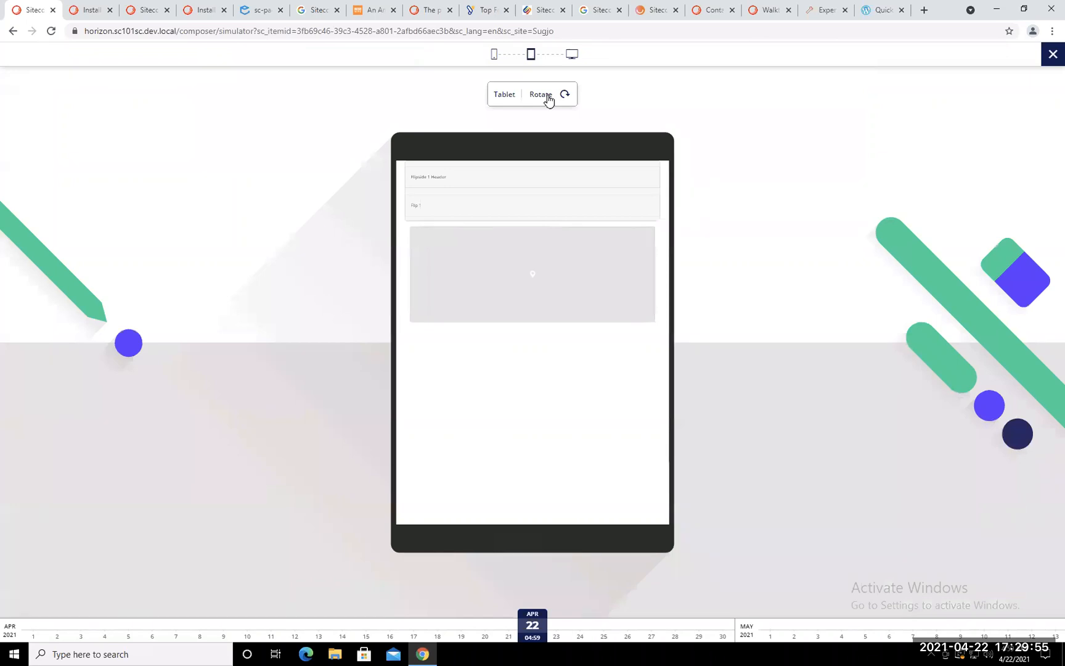
left_click(548, 100)
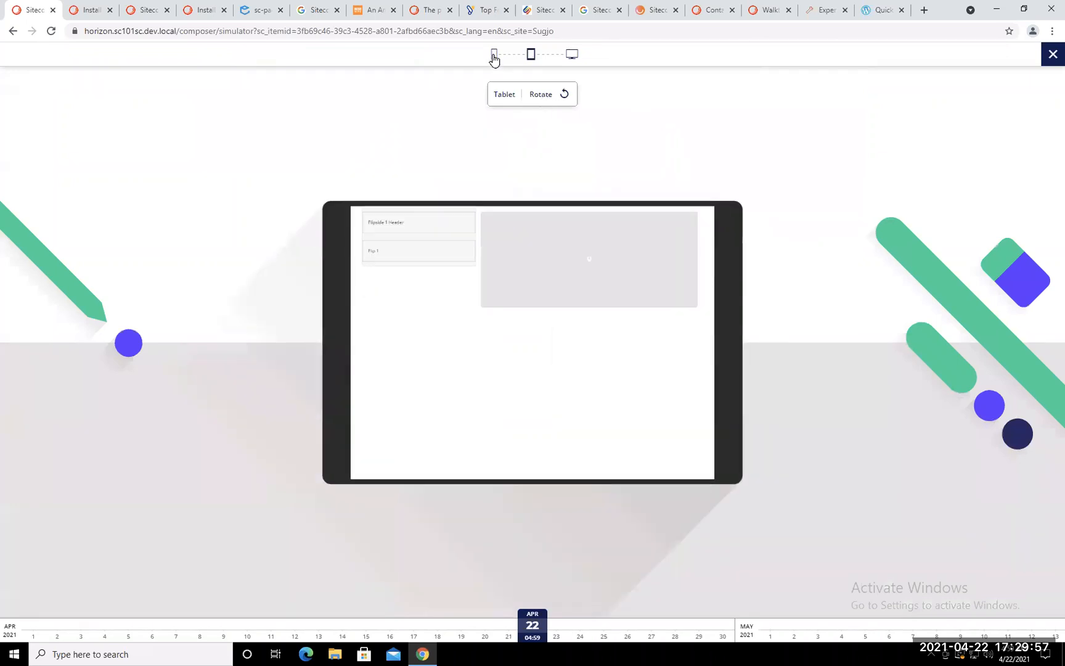
Step: Preview the page on a phone in both orientations and flip the Flip rendering to check its two sides
left_click(493, 56)
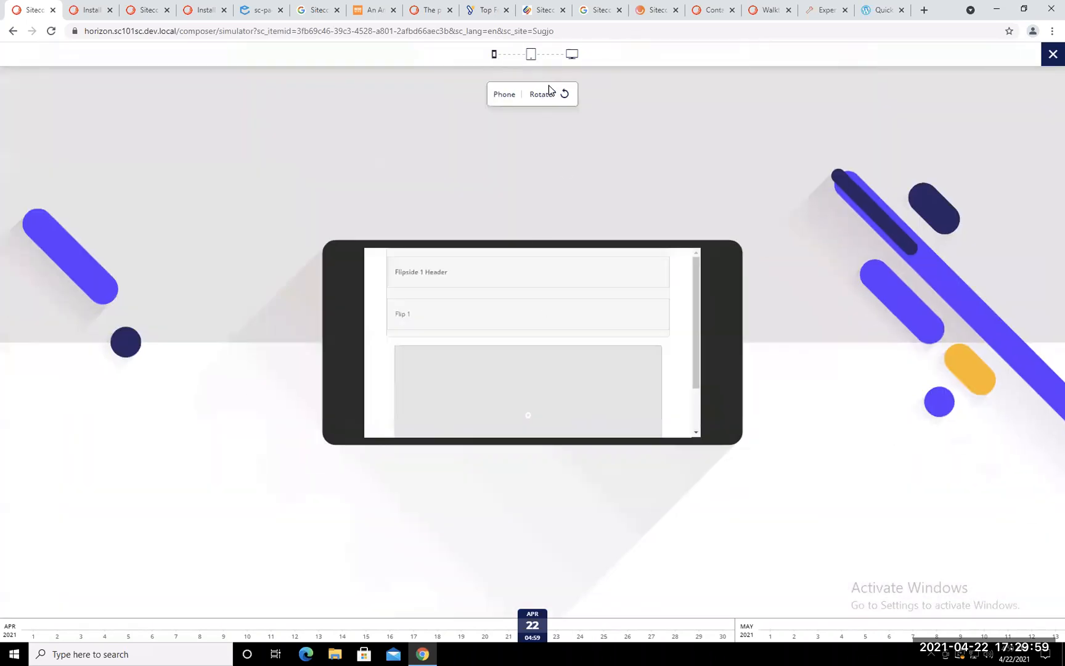
left_click(548, 96)
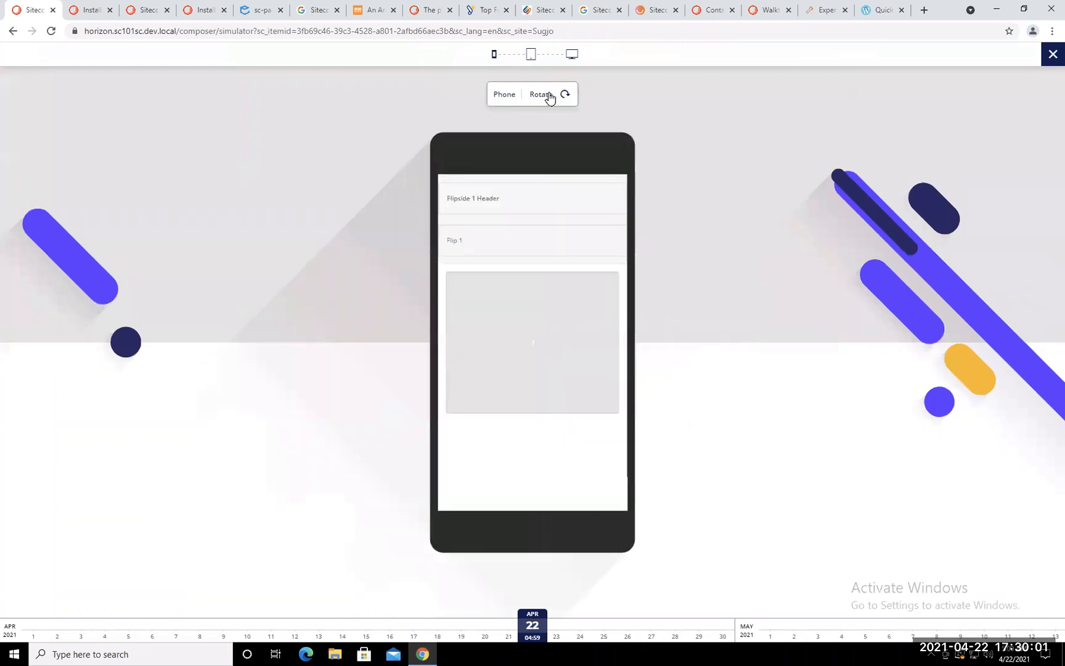
left_click(548, 96)
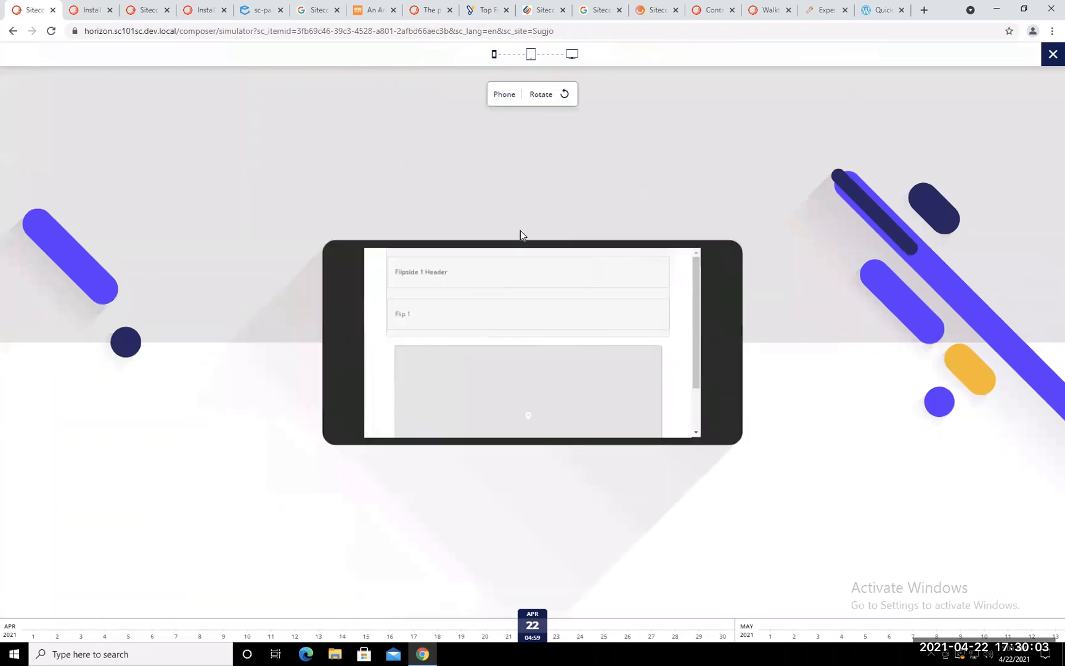
left_click(514, 298)
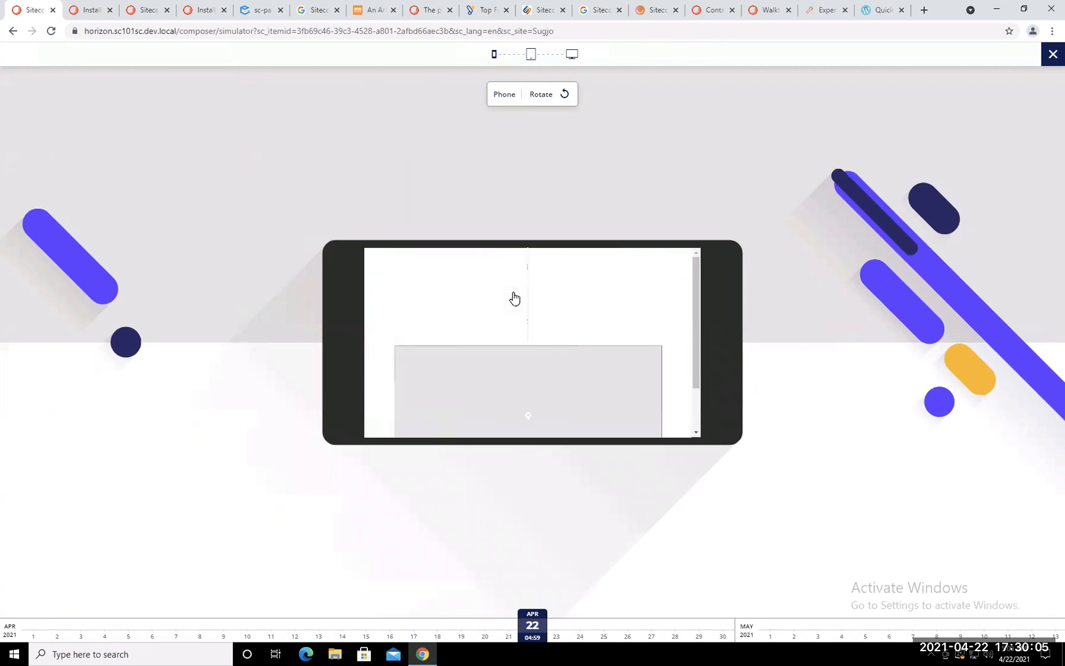
left_click(514, 298)
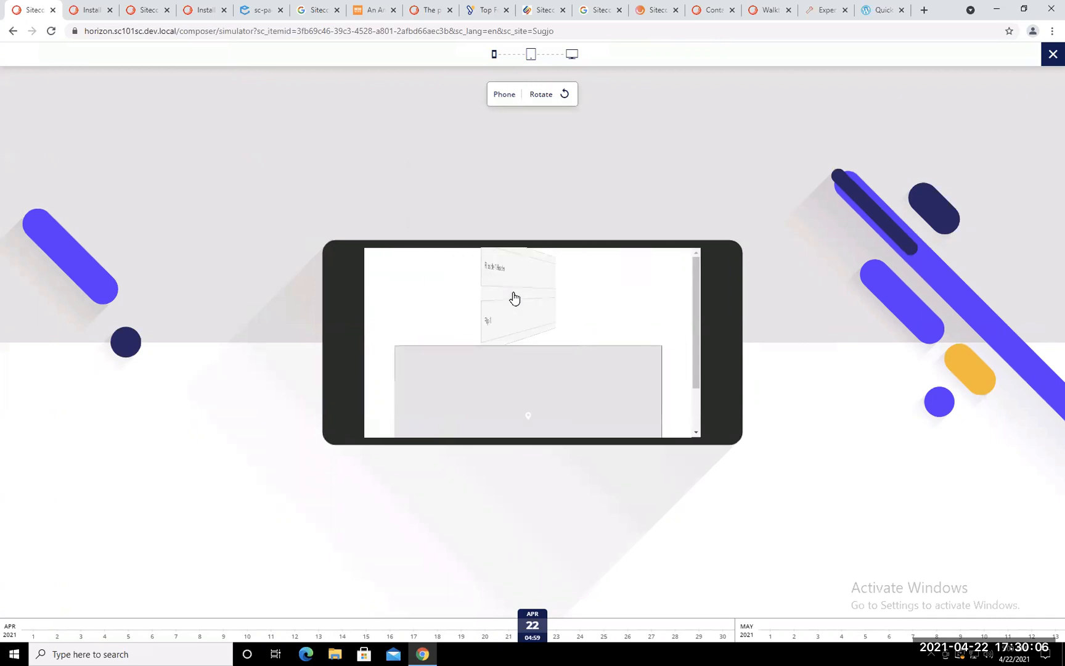
left_click(554, 97)
left_click(537, 240)
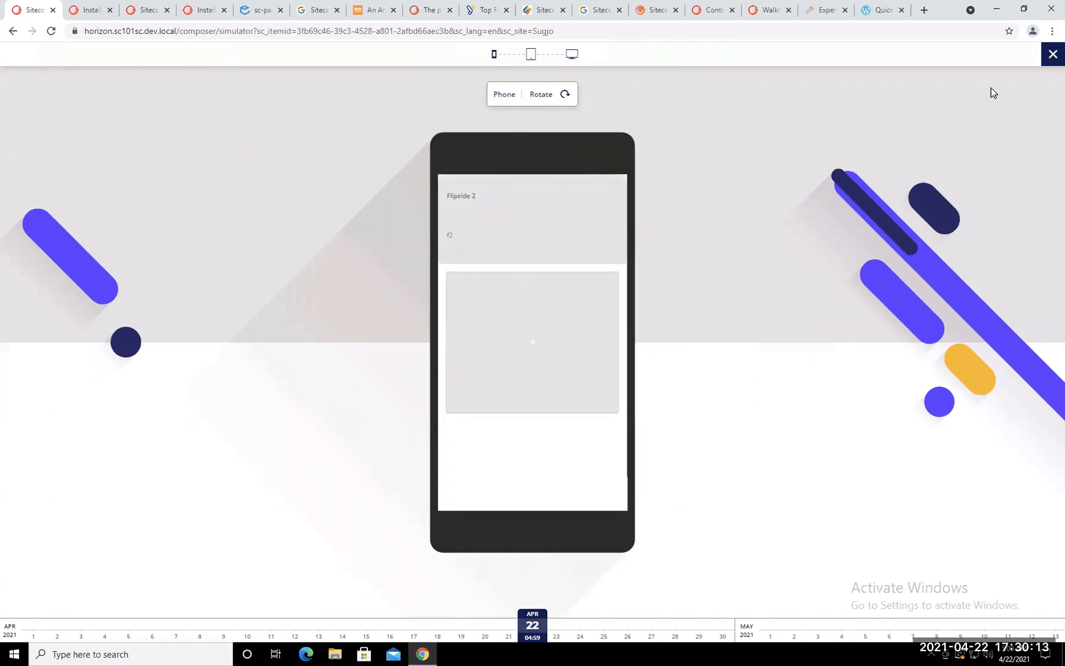
Step: Close the preview and set the page editor's device view to desktop
left_click(1051, 62)
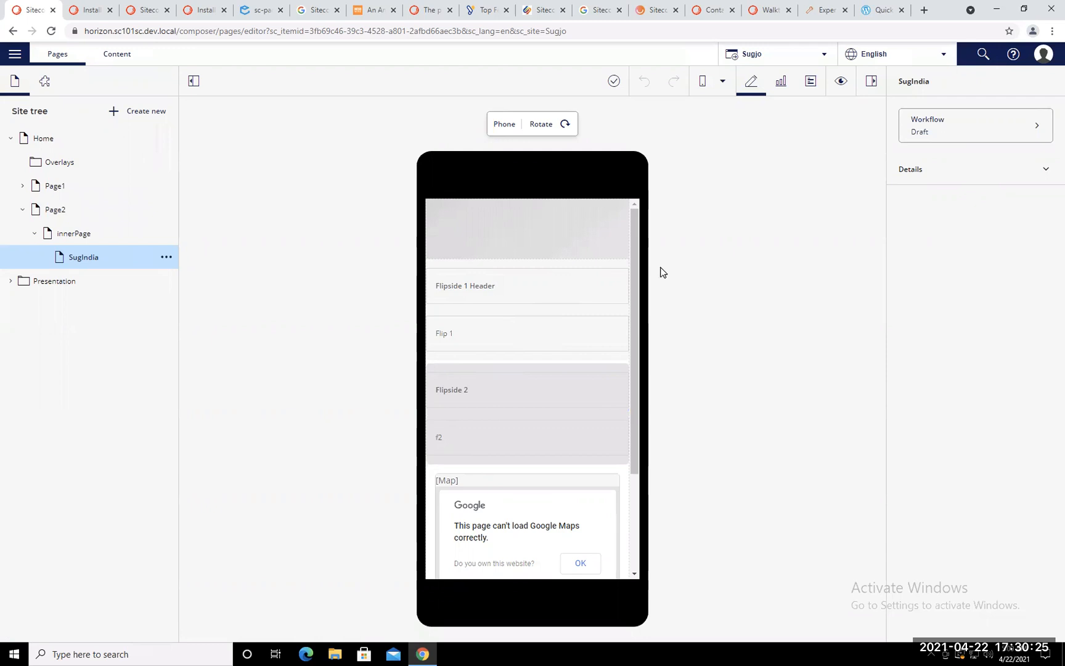
left_click(722, 89)
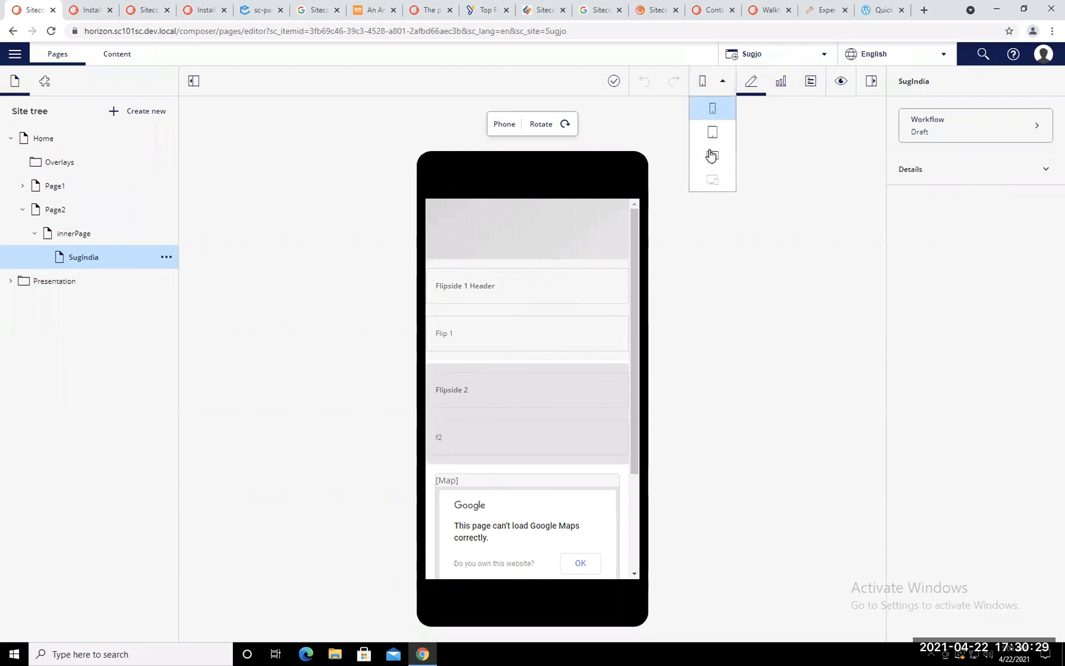
left_click(711, 157)
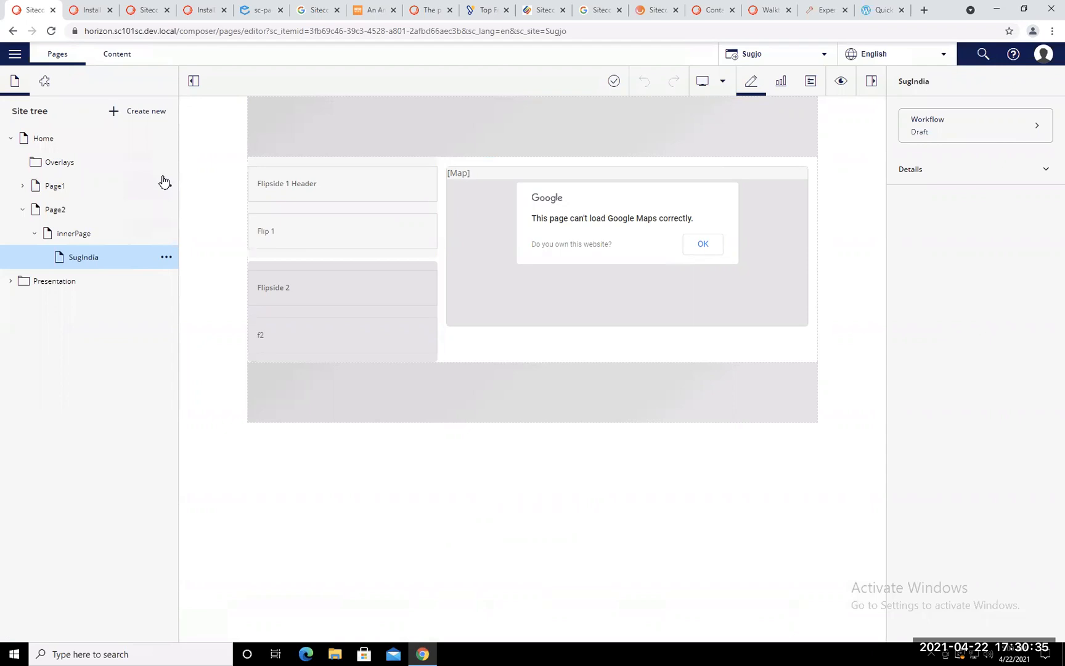
Step: Hide the site tree and page details for a wider canvas, and show both again
left_click(194, 81)
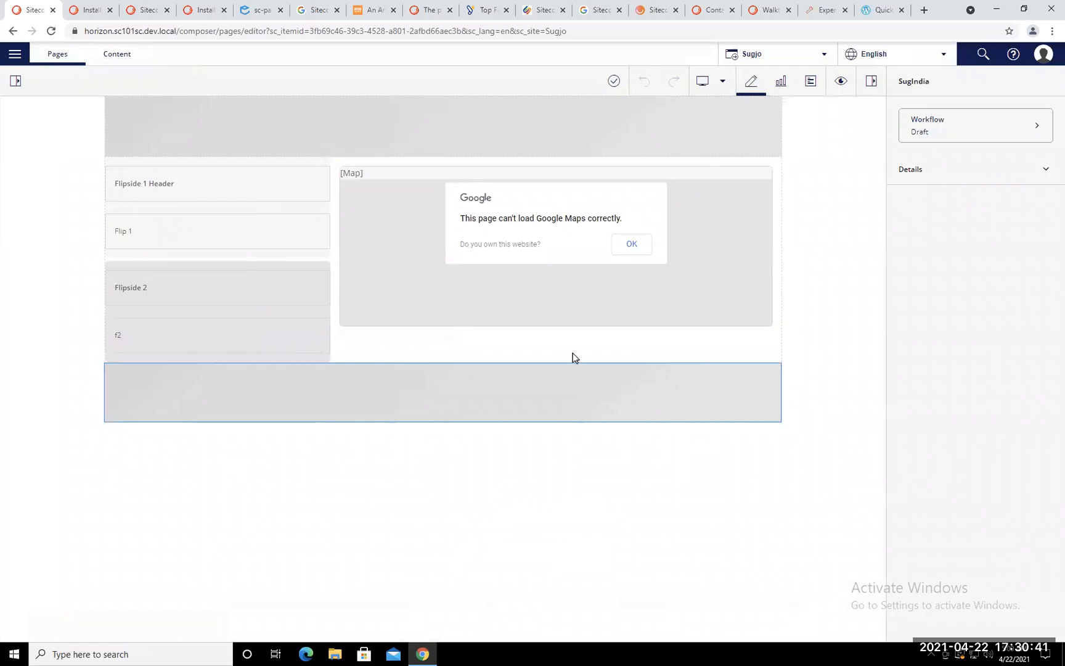
left_click(871, 81)
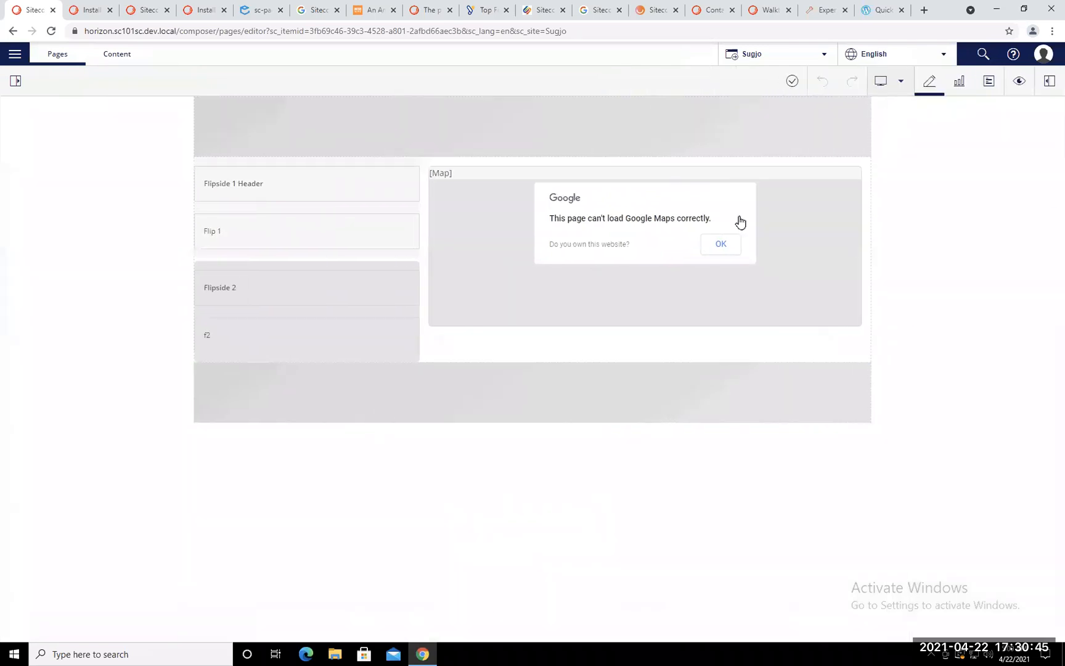
left_click(1049, 87)
left_click(15, 82)
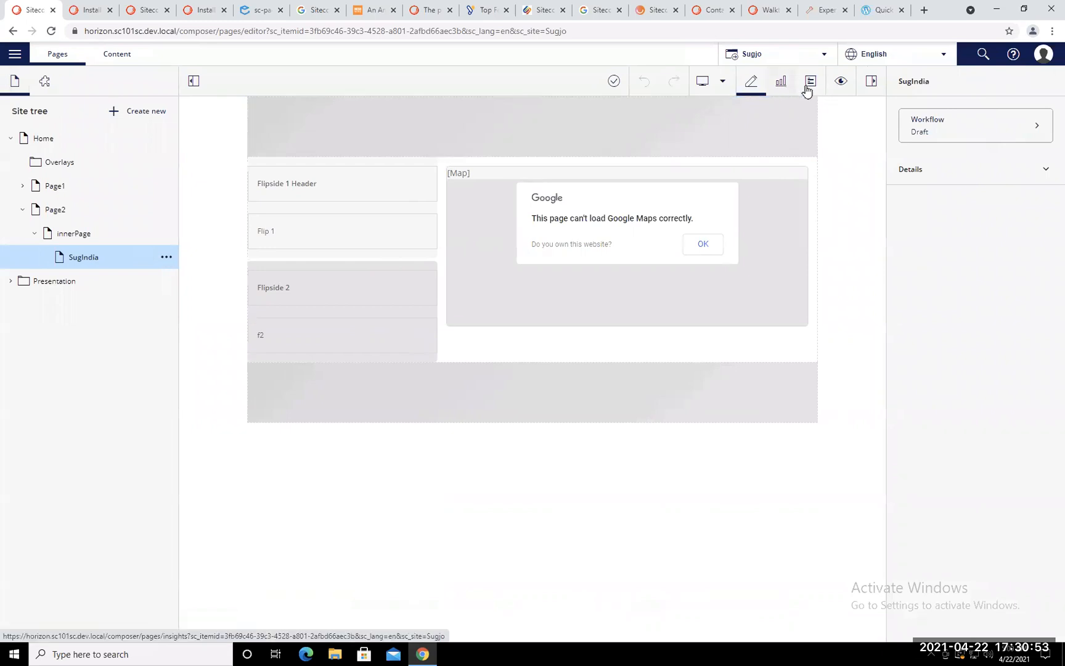
Step: Examine the SugIndia page's insights, including visits per day, conversion rate and time on page
left_click(781, 87)
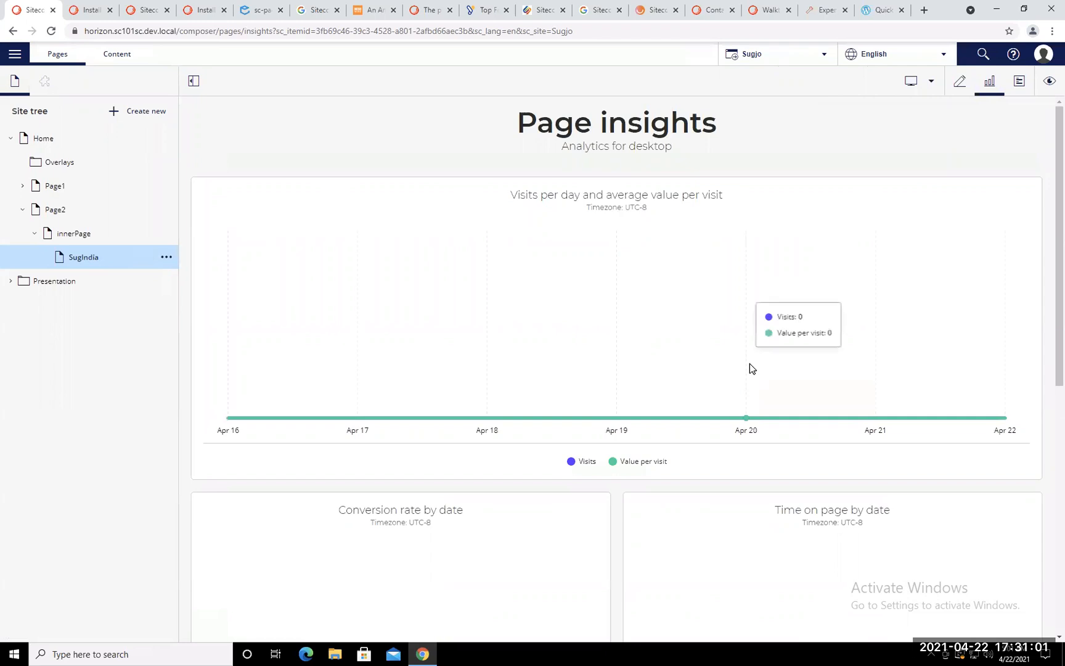
scroll(751, 368, "down", 4)
scroll(750, 368, "up", 4)
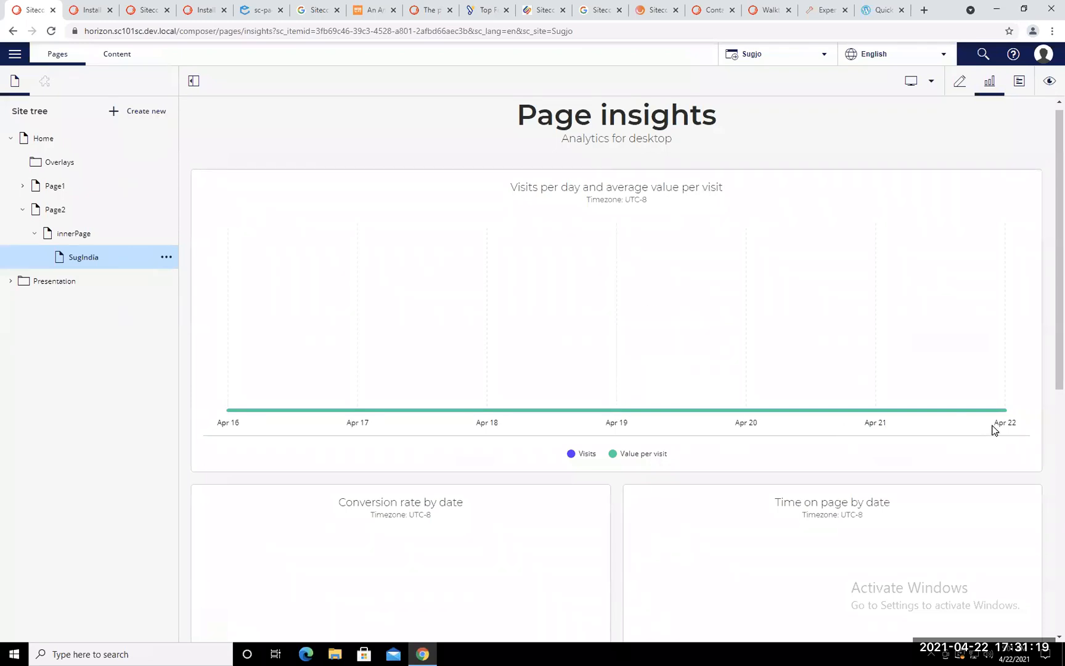
scroll(484, 388, "up", 1)
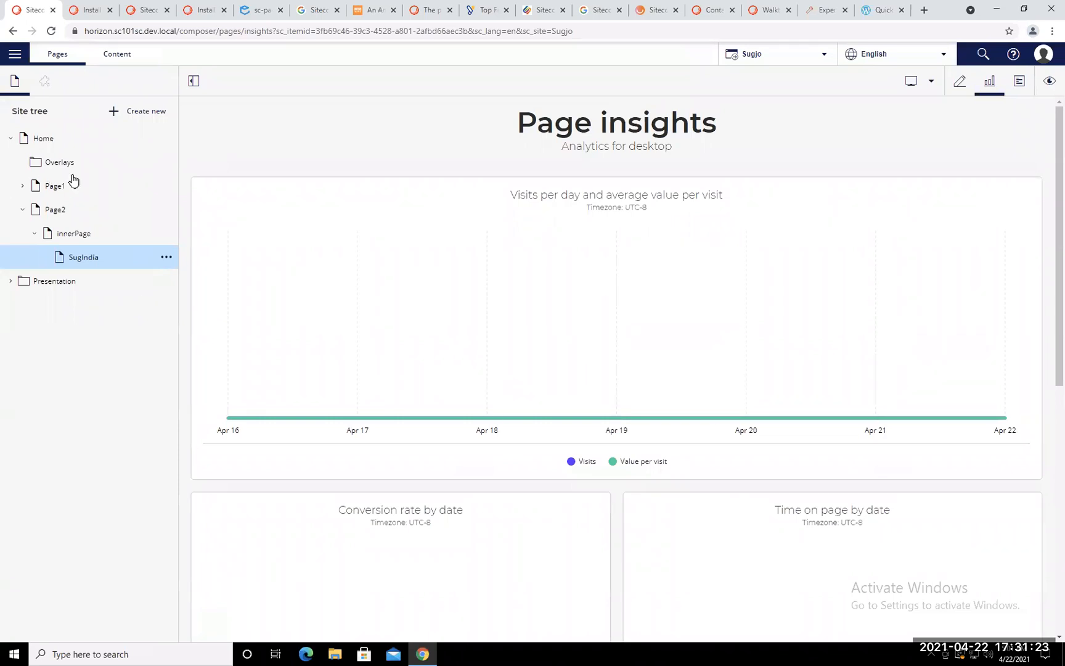
Step: Examine the Home page's insights for desktop, tablet and phone
left_click(43, 141)
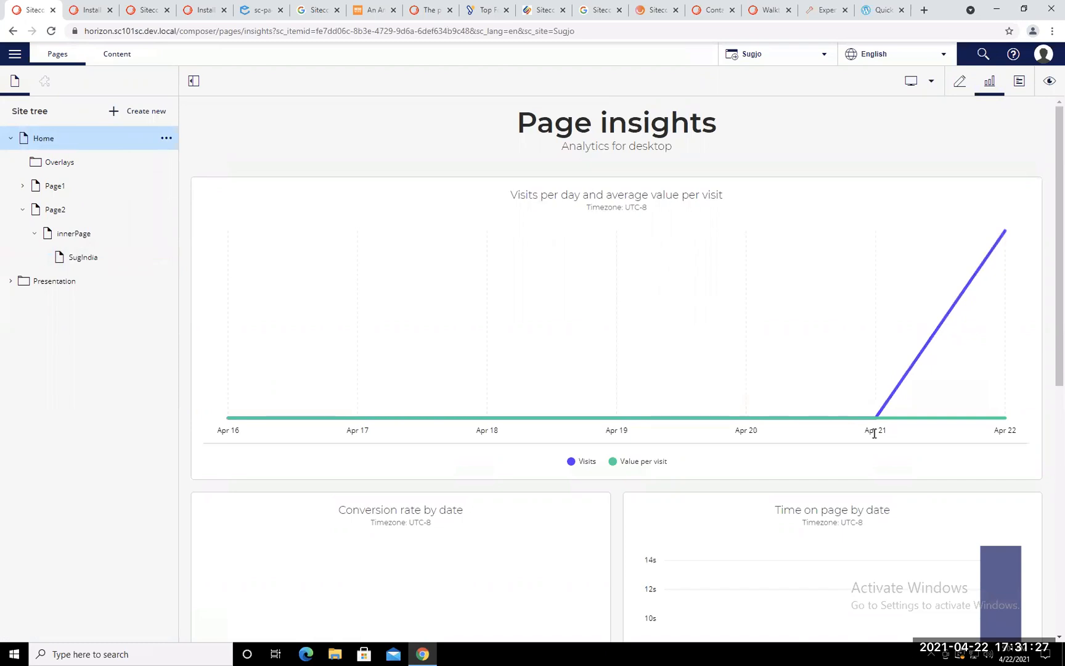
mouse_move(1003, 237)
left_click(929, 82)
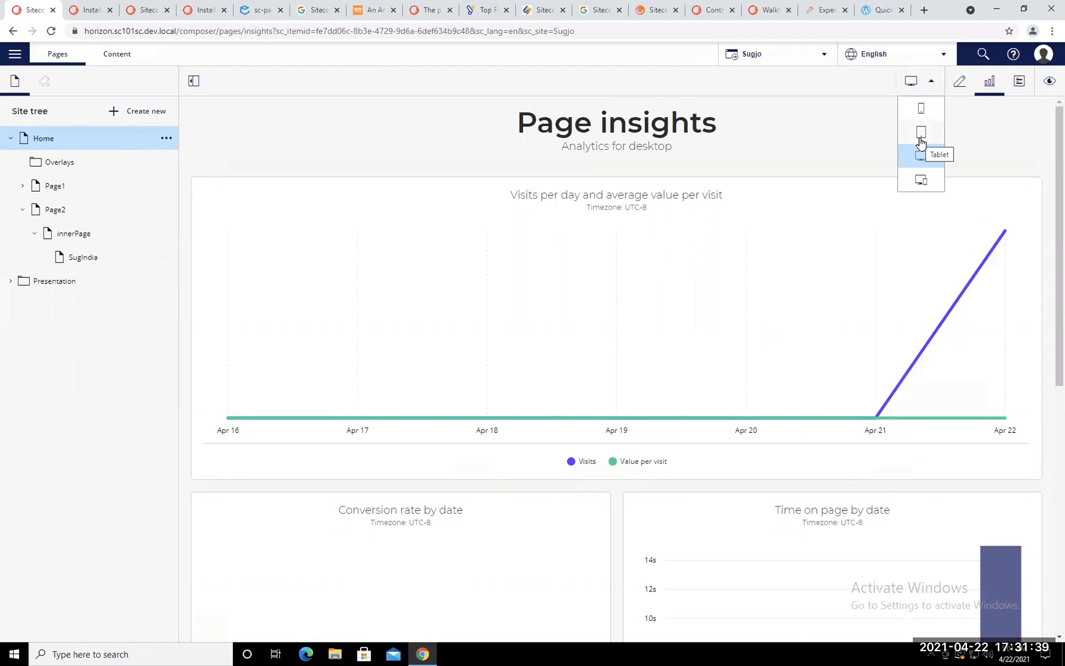
left_click(920, 133)
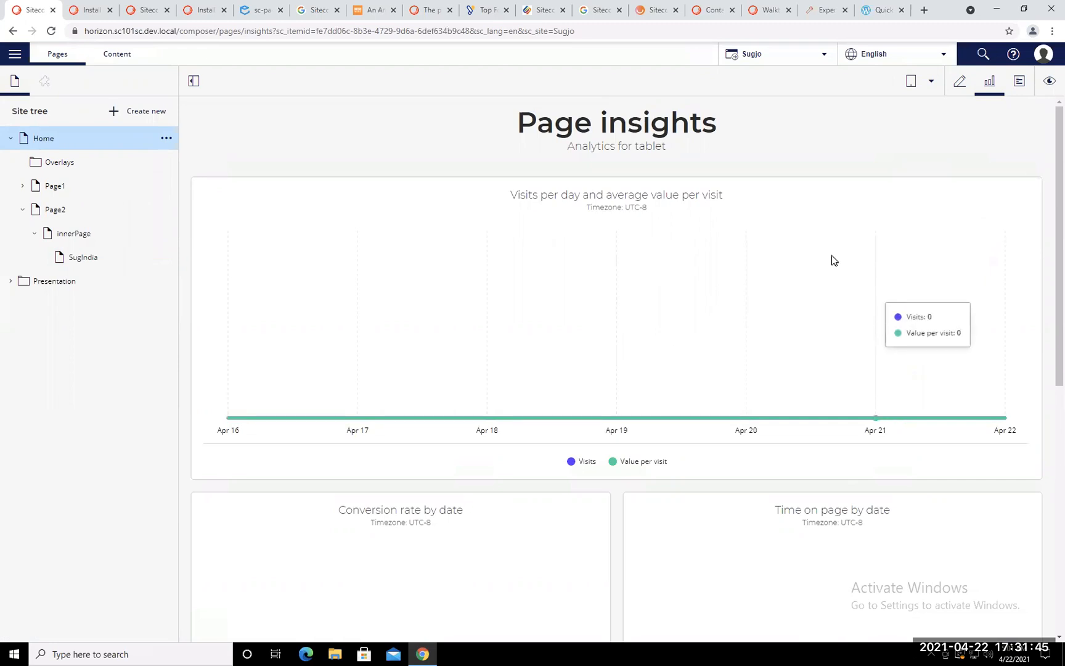
left_click(930, 81)
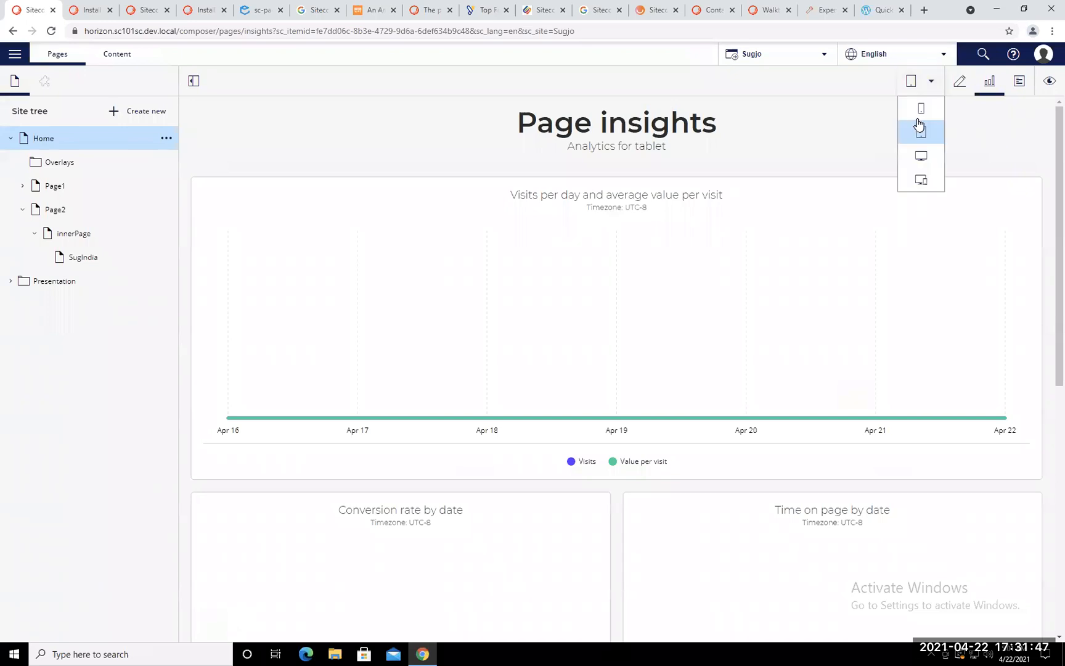
left_click(923, 109)
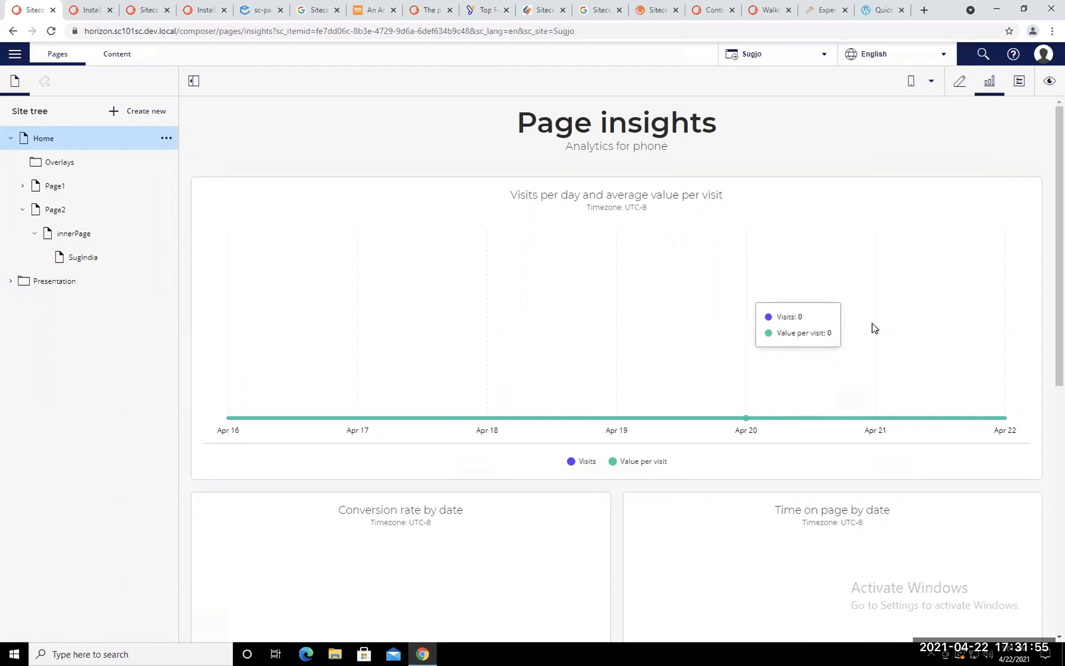
Step: Examine the Home page's insights for all devices, including visits per day and time on page for Apr 22
left_click(931, 86)
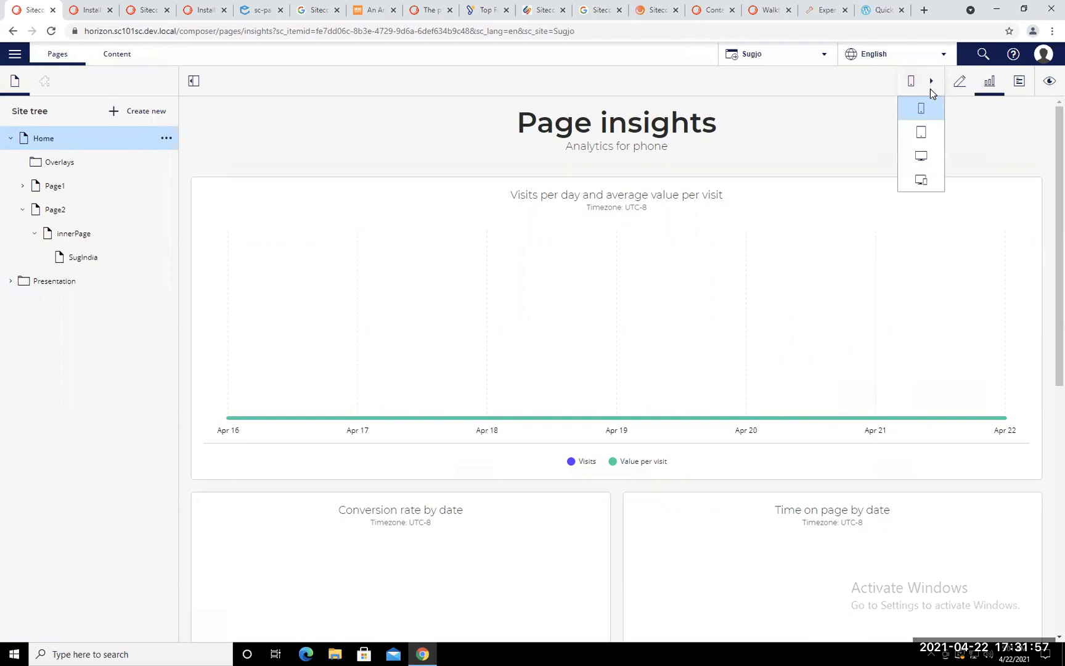
left_click(921, 180)
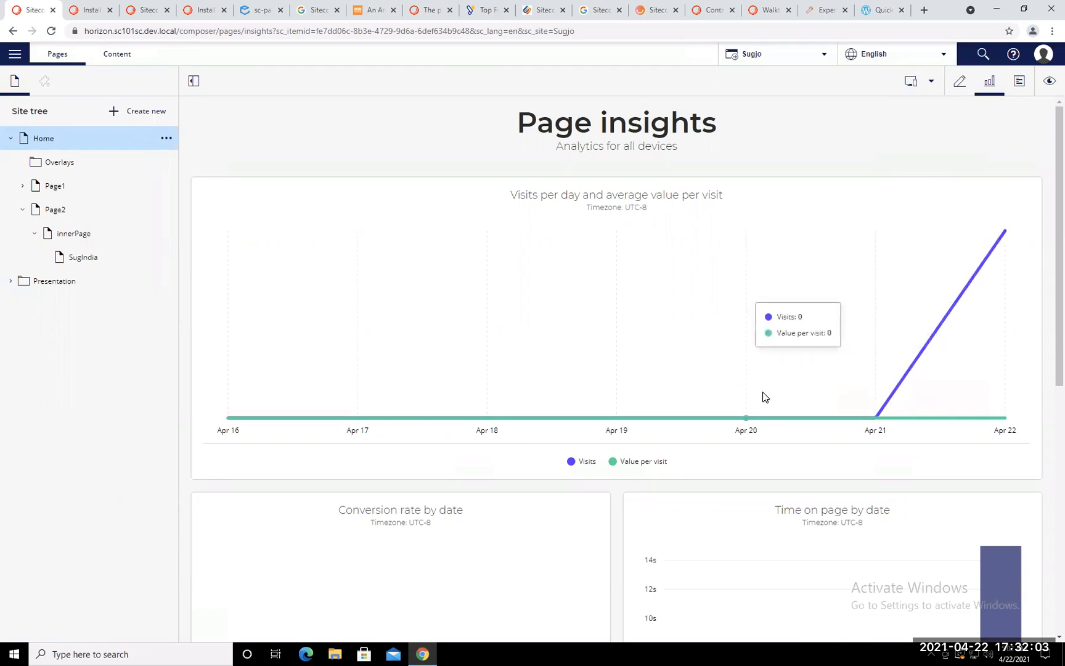
scroll(737, 355, "down", 8)
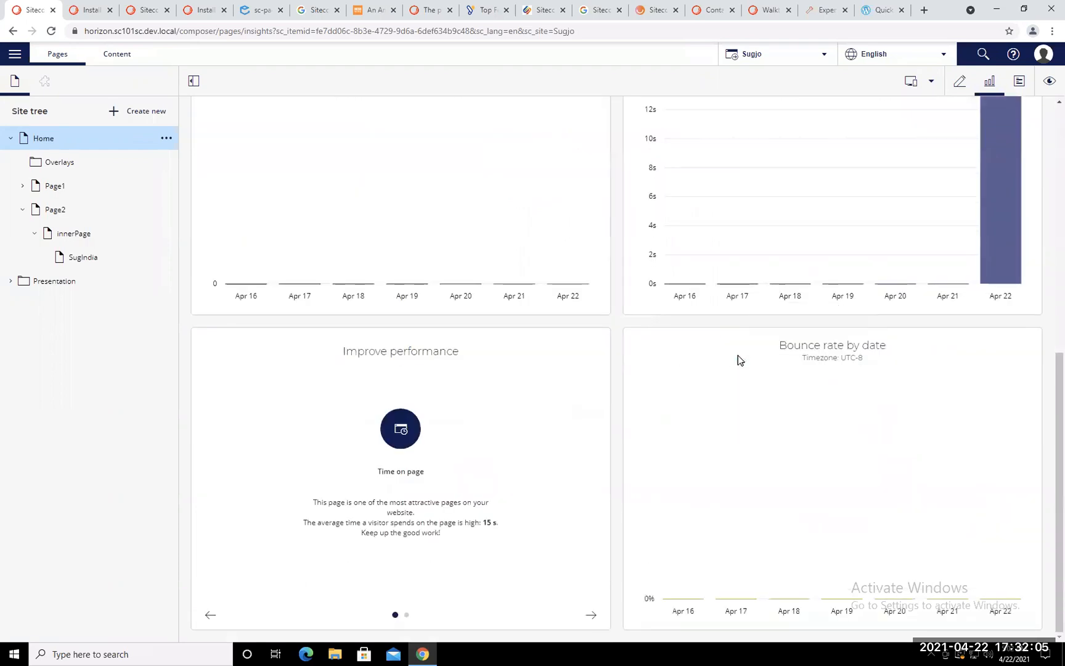
scroll(738, 355, "up", 8)
scroll(738, 360, "down", 7)
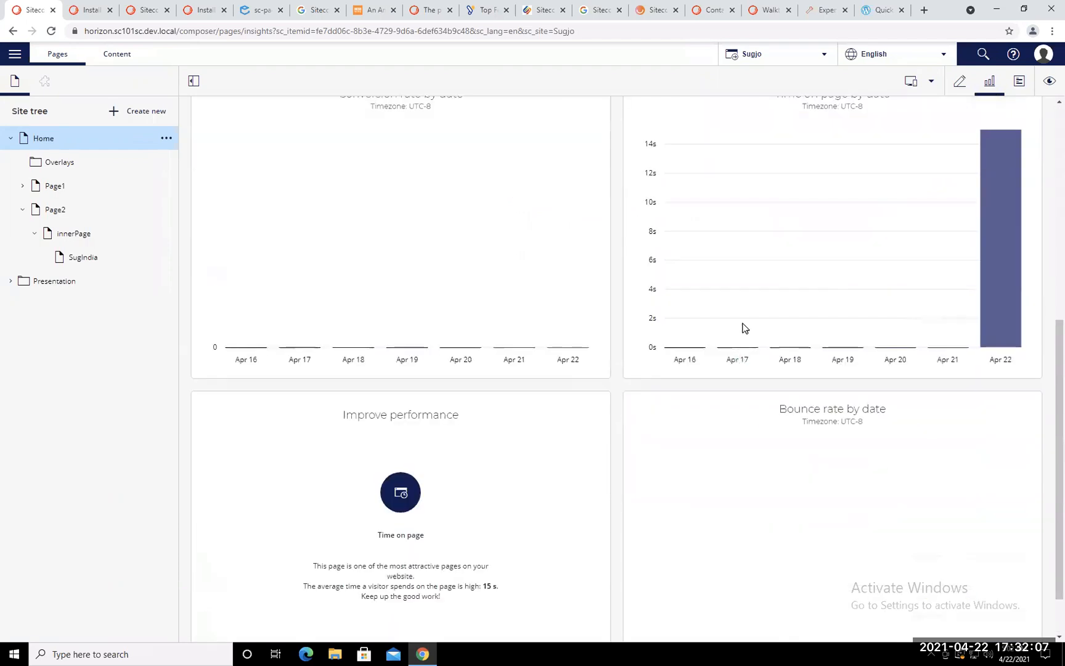
scroll(744, 328, "up", 2)
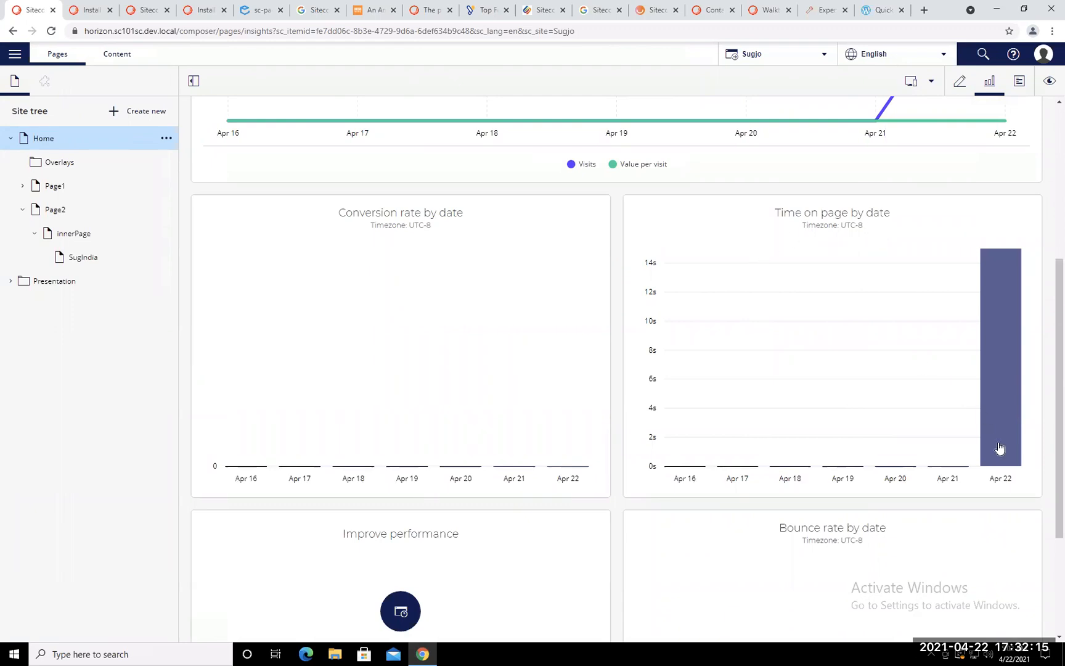
mouse_move(997, 368)
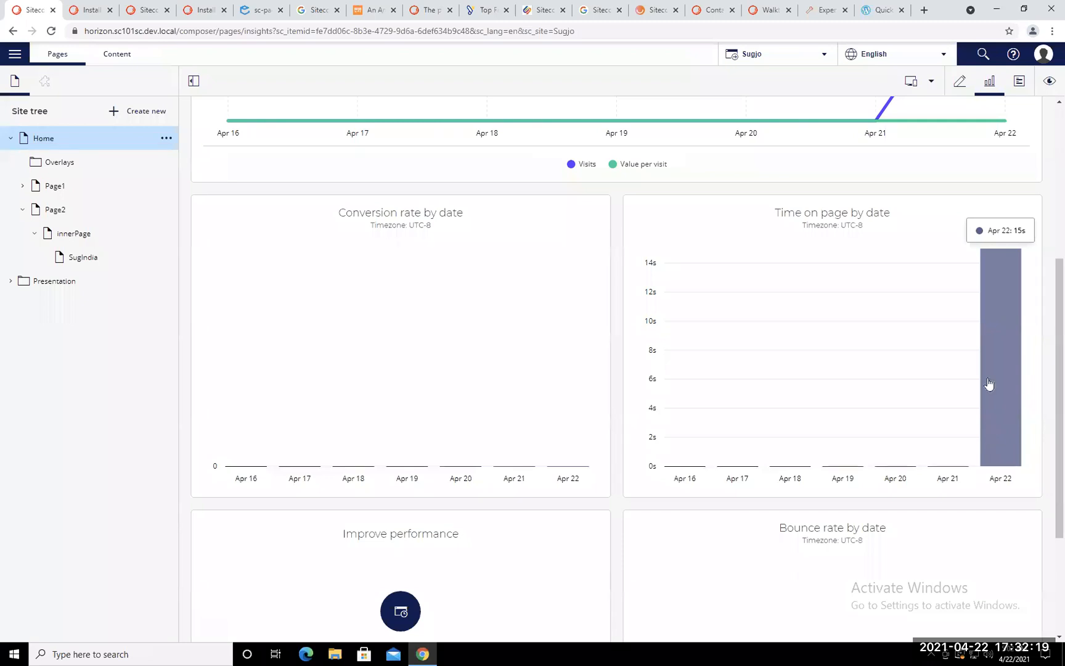
Step: Read the Home page's Improve performance suggestions on time on page and bounce rate
scroll(998, 283, "down", 3)
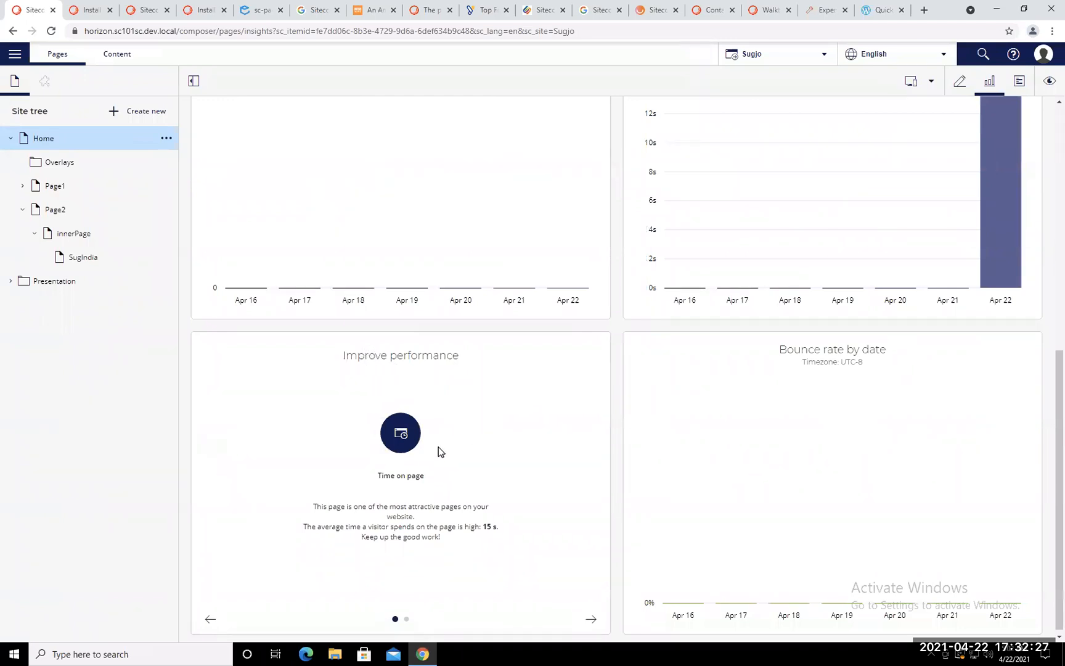
left_click(592, 620)
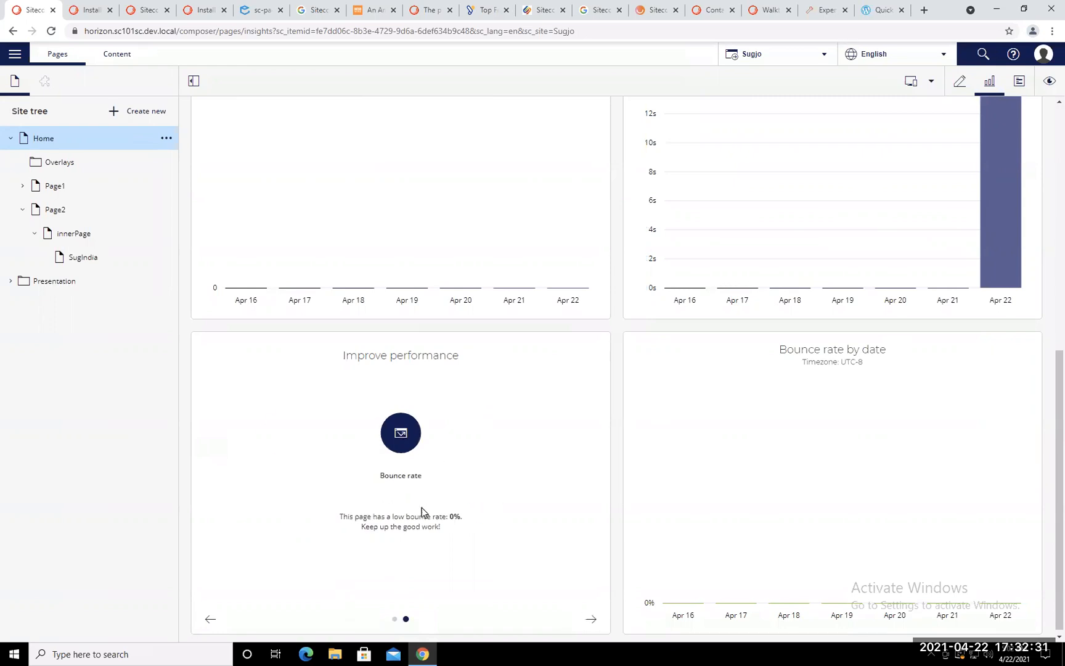
left_click(207, 623)
left_click(591, 620)
scroll(794, 204, "up", 7)
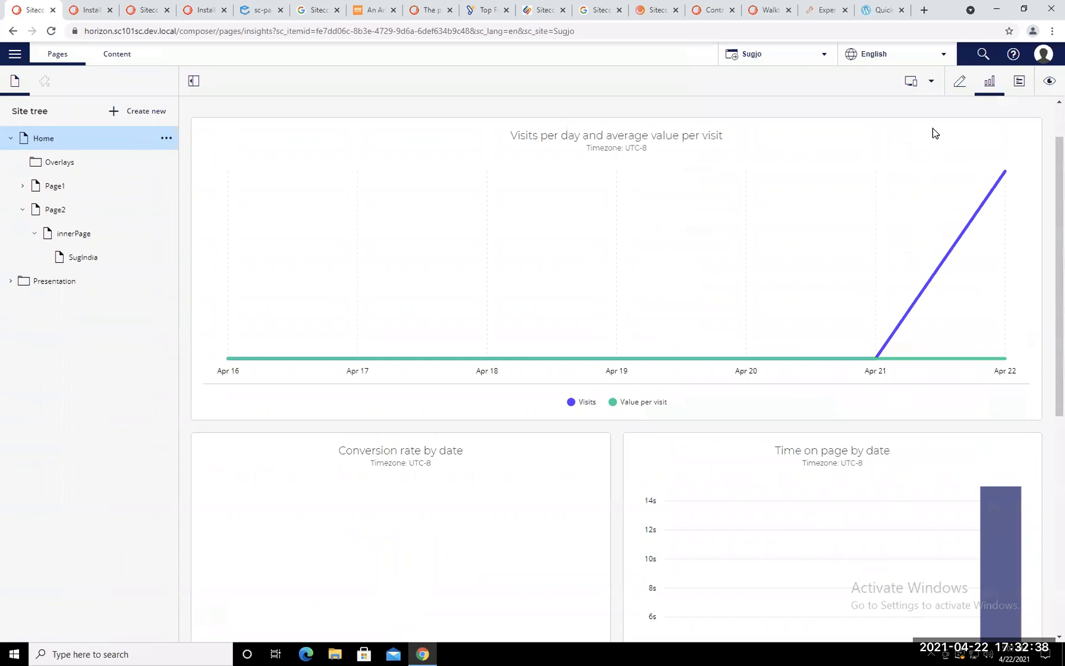
Step: Examine the Home page's metadata fields, from Styling and Designing through Sitemap Settings and Twitter
left_click(1020, 81)
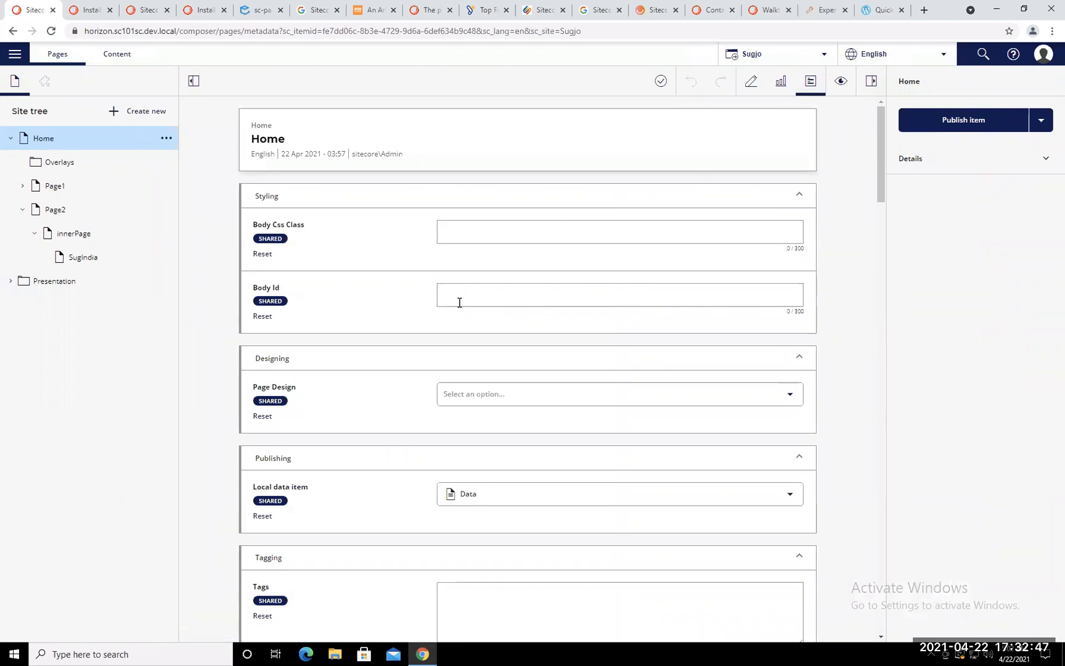
scroll(460, 302, "down", 4)
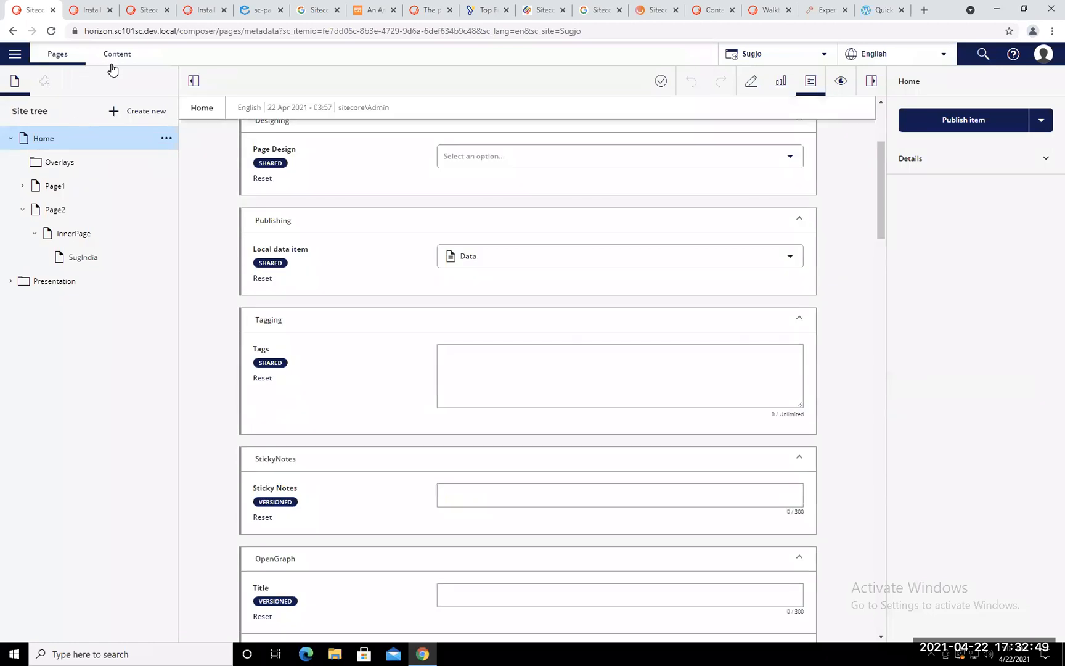
scroll(406, 444, "down", 8)
scroll(406, 442, "down", 10)
scroll(406, 442, "down", 5)
scroll(406, 441, "down", 3)
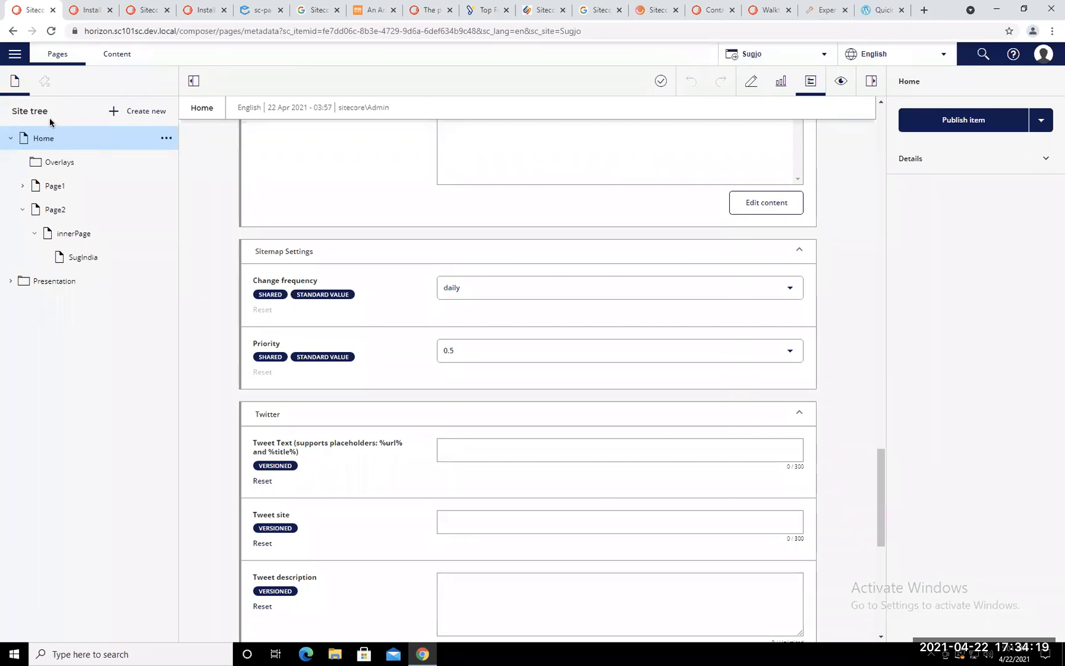
Step: Return to the page editor with Page2, switch to the Home page and show the components available for it
left_click(64, 210)
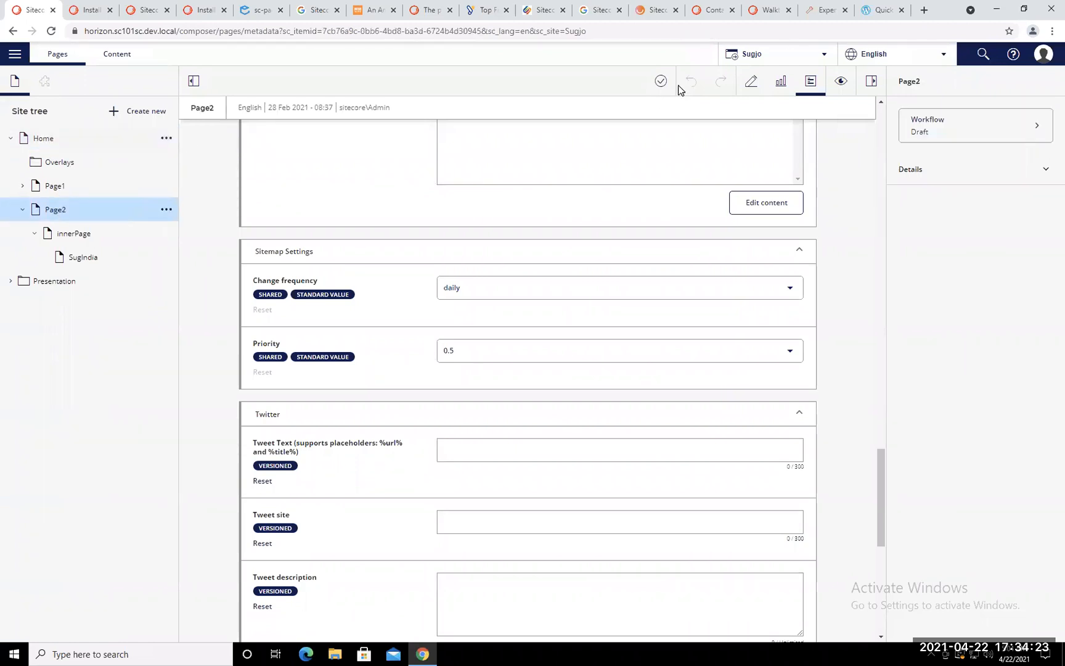
left_click(752, 81)
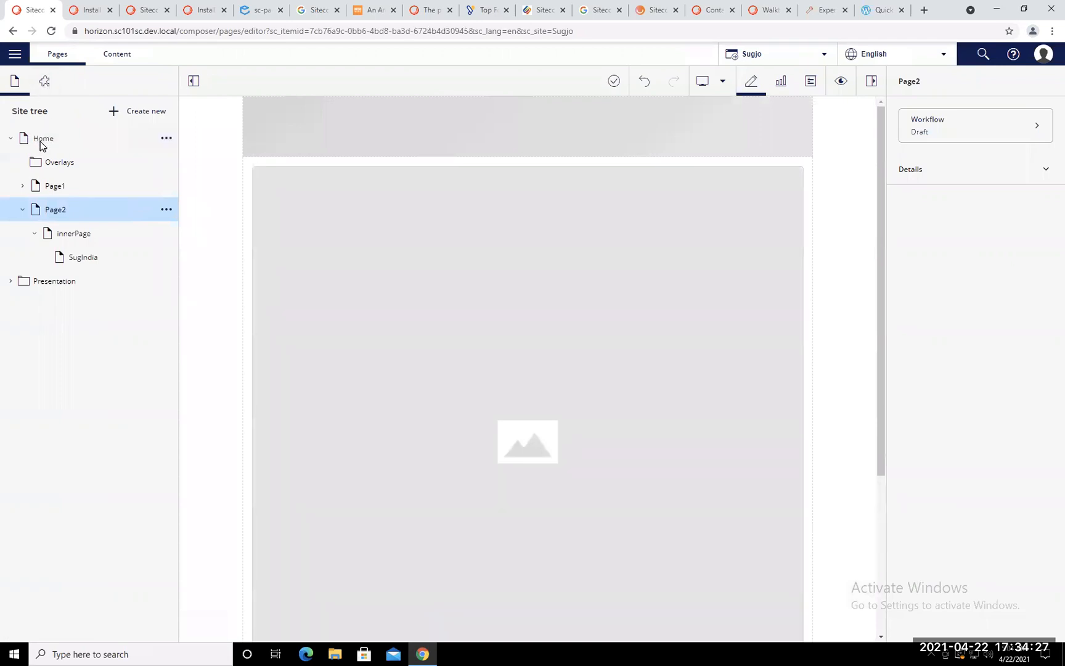
left_click(42, 140)
left_click(44, 80)
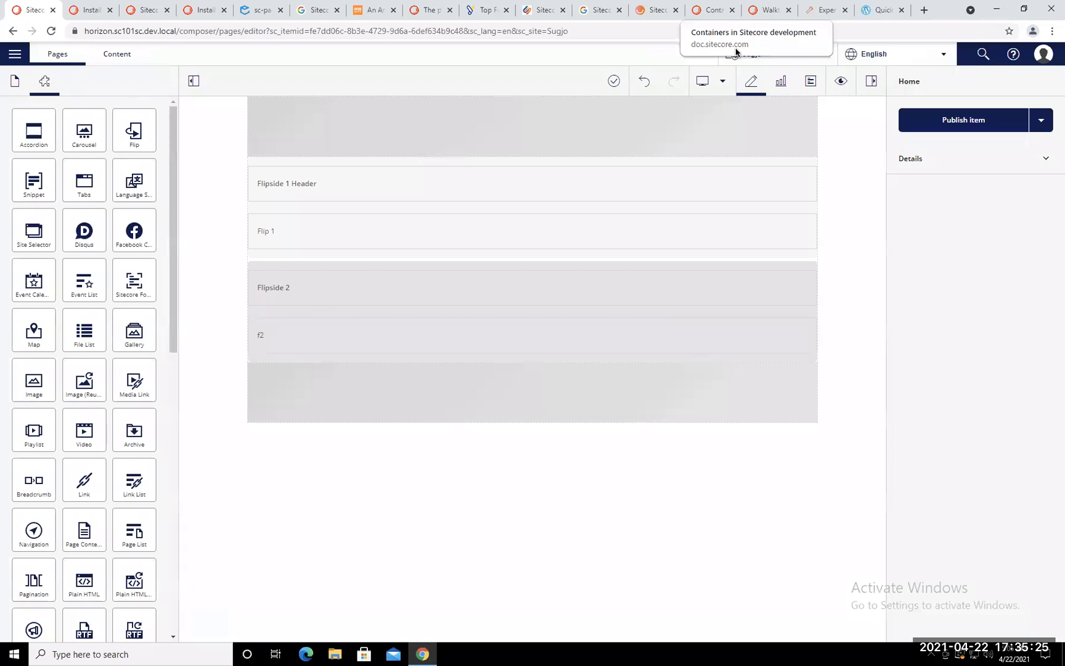
left_click(88, 11)
left_click(33, 10)
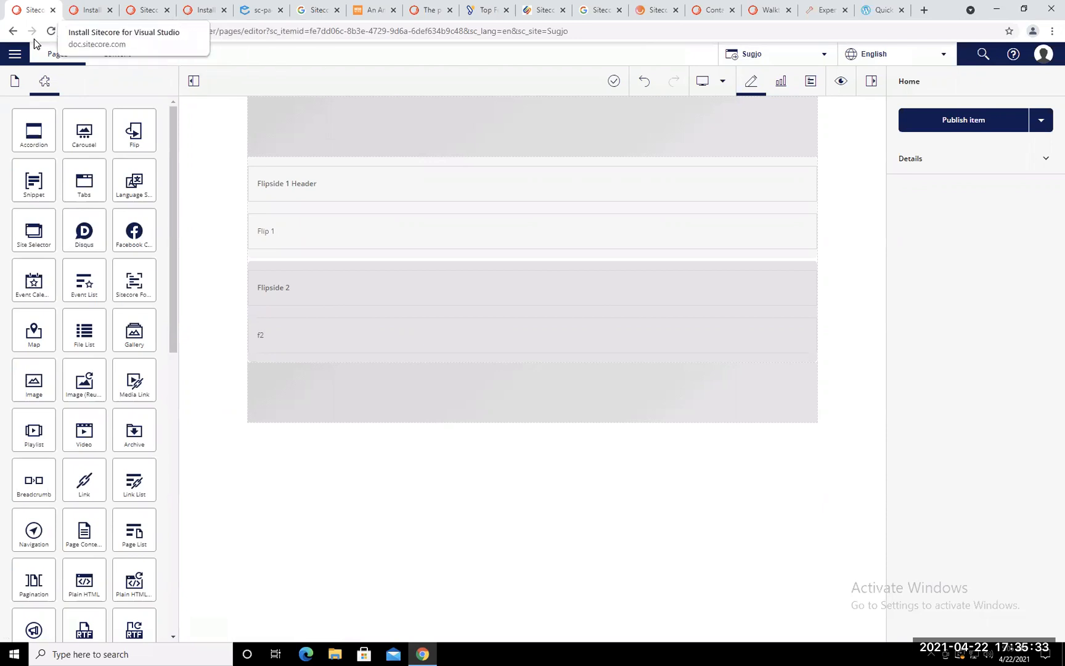
Step: Return to the Launchpad, view the Home page in Experience Editor for comparison, and reopen Horizon
left_click(20, 56)
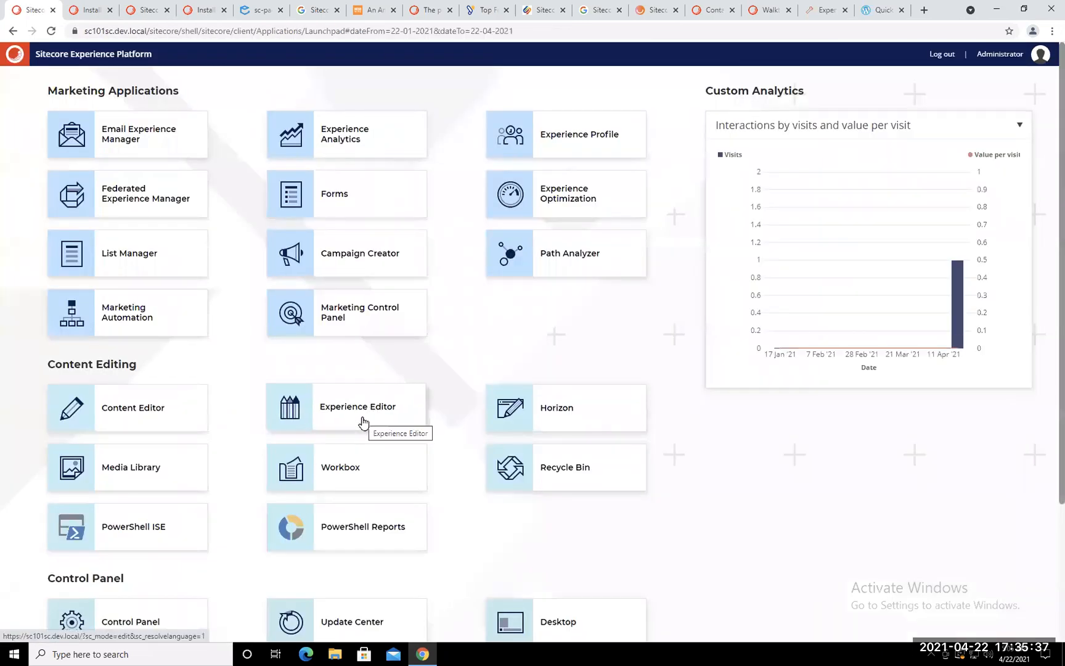
left_click(363, 423)
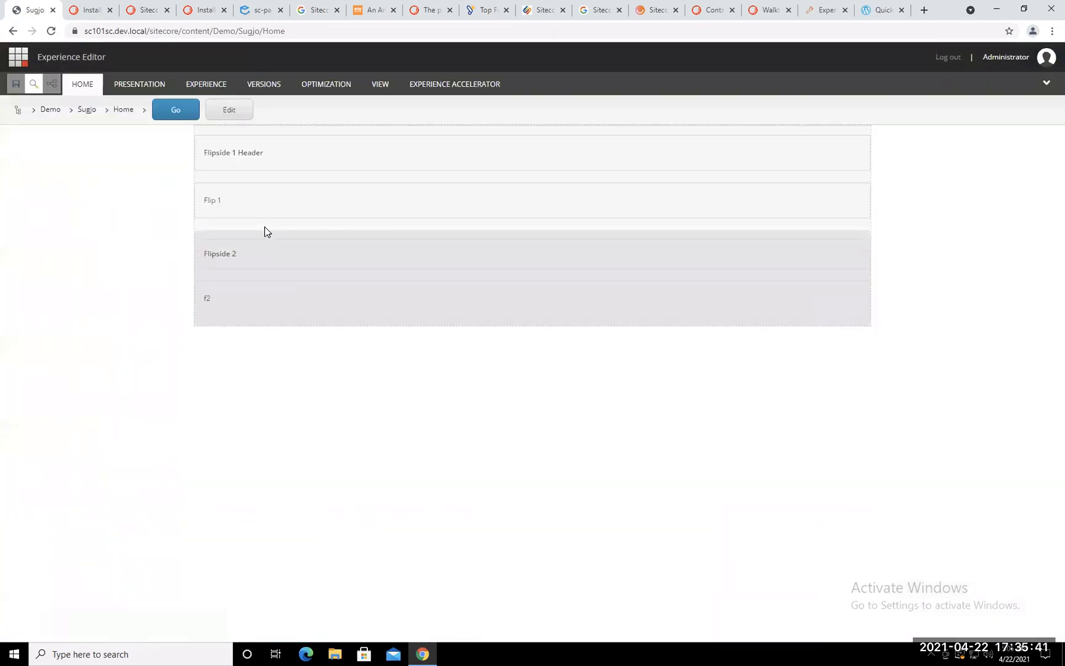
left_click(17, 60)
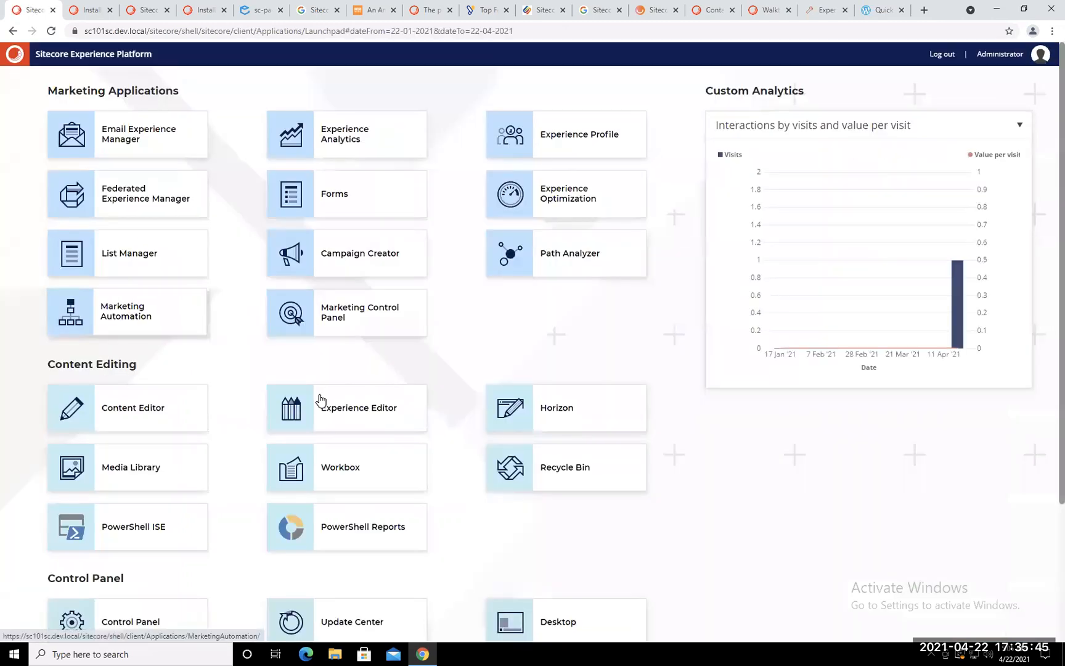
left_click(604, 417)
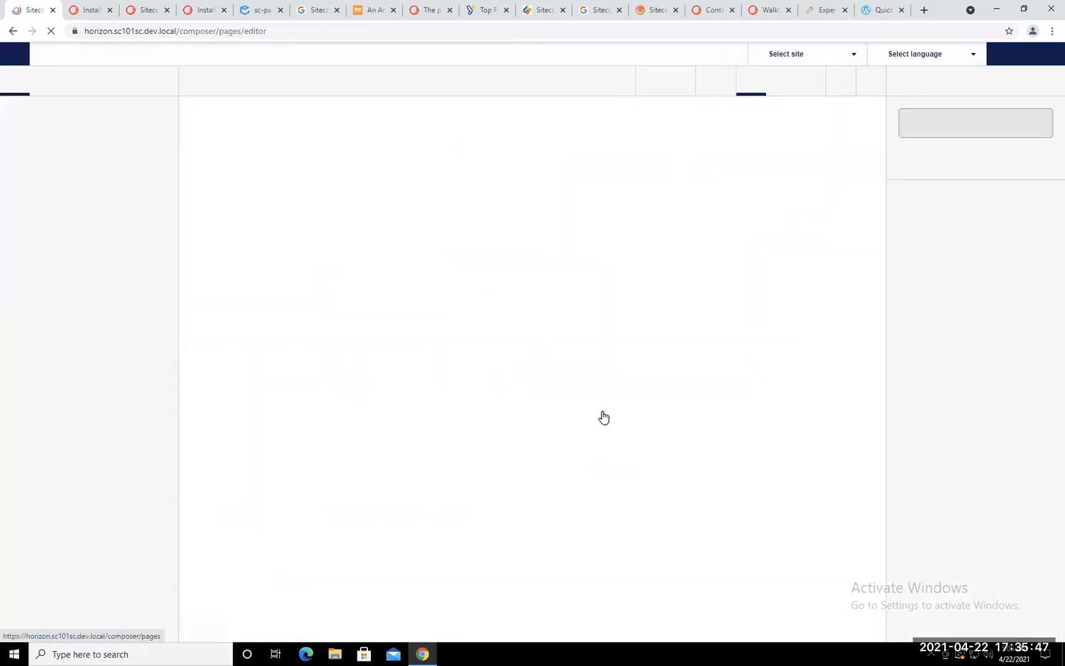